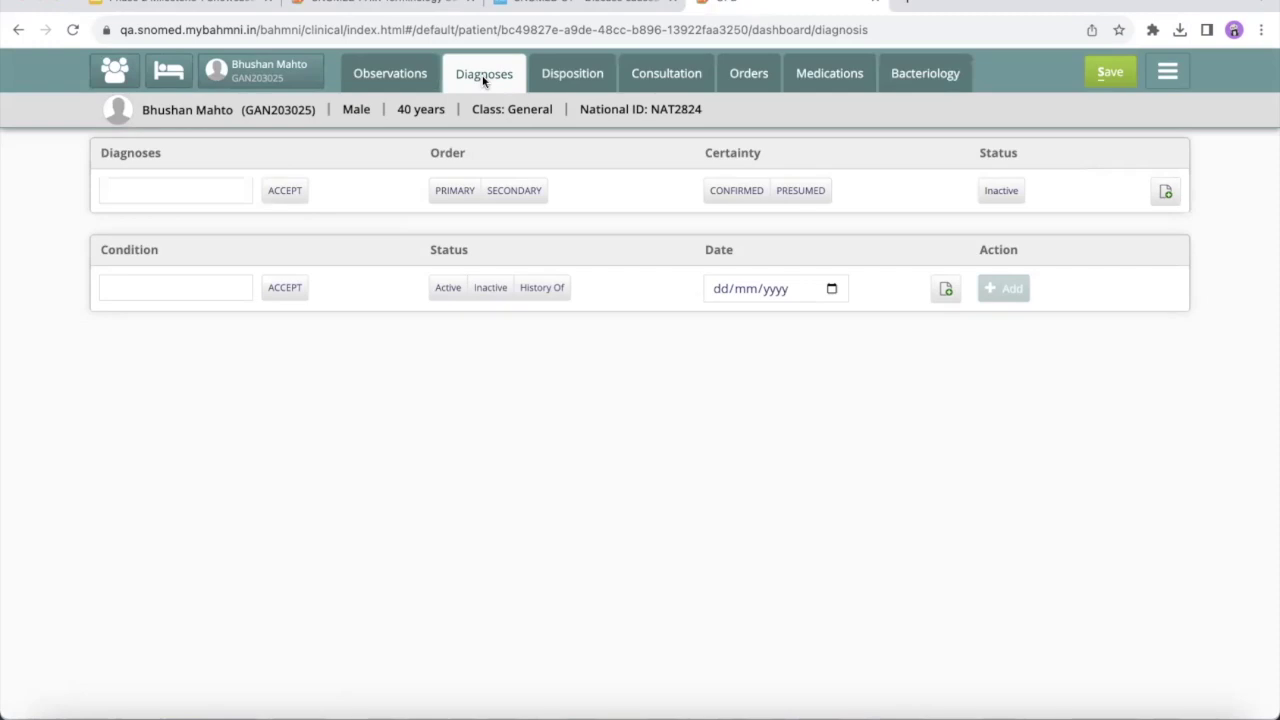
Switch to the SNOMED CT Browser, search for "covid" and open the COVID-19 disorder concept.
click(535, 5)
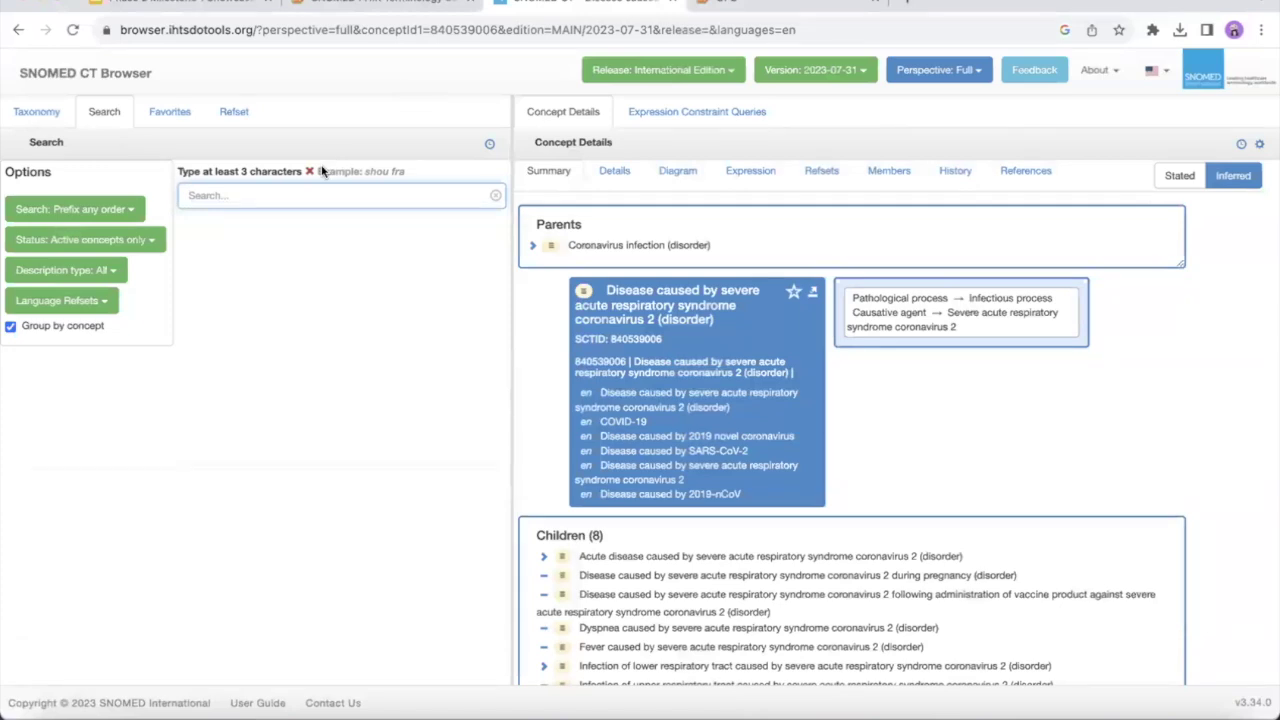
text(covid)
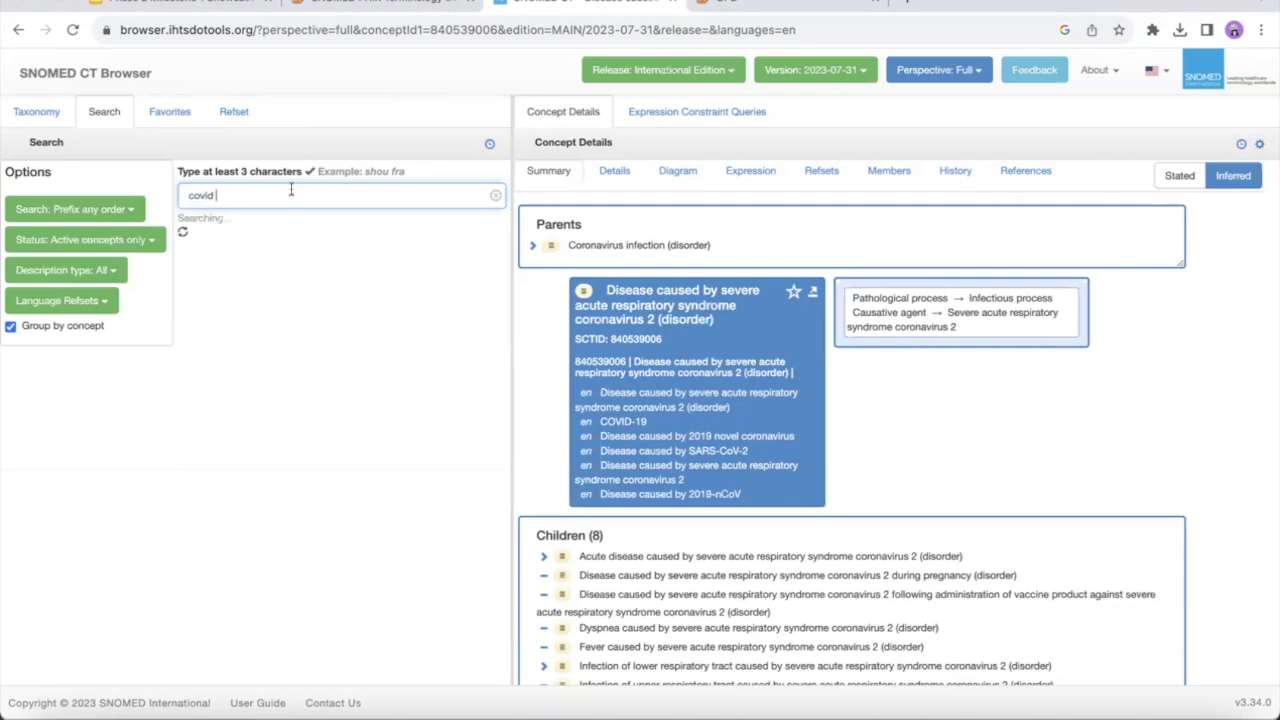
click(247, 240)
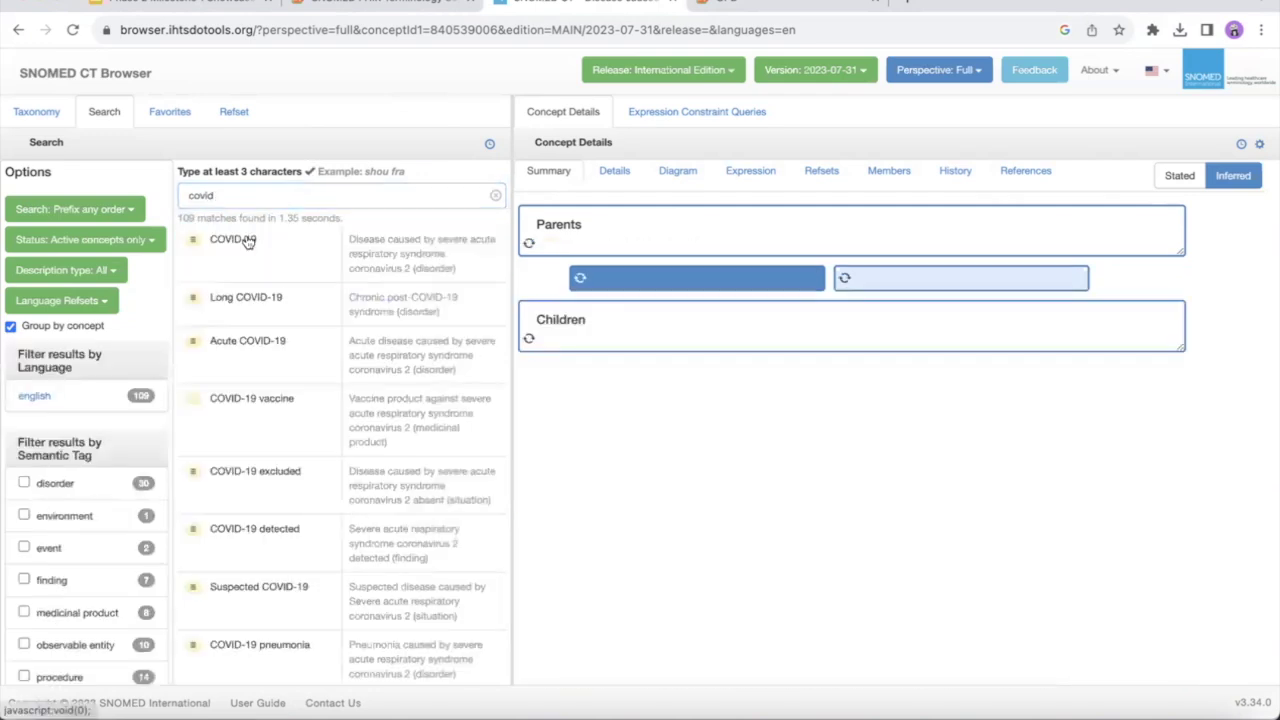
Expand the acute disease child concept and copy the term "Fever caused by severe acute respiratory syndrome coronavirus 2 (disorder)" from the Children list.
scroll(660, 265, down, 1)
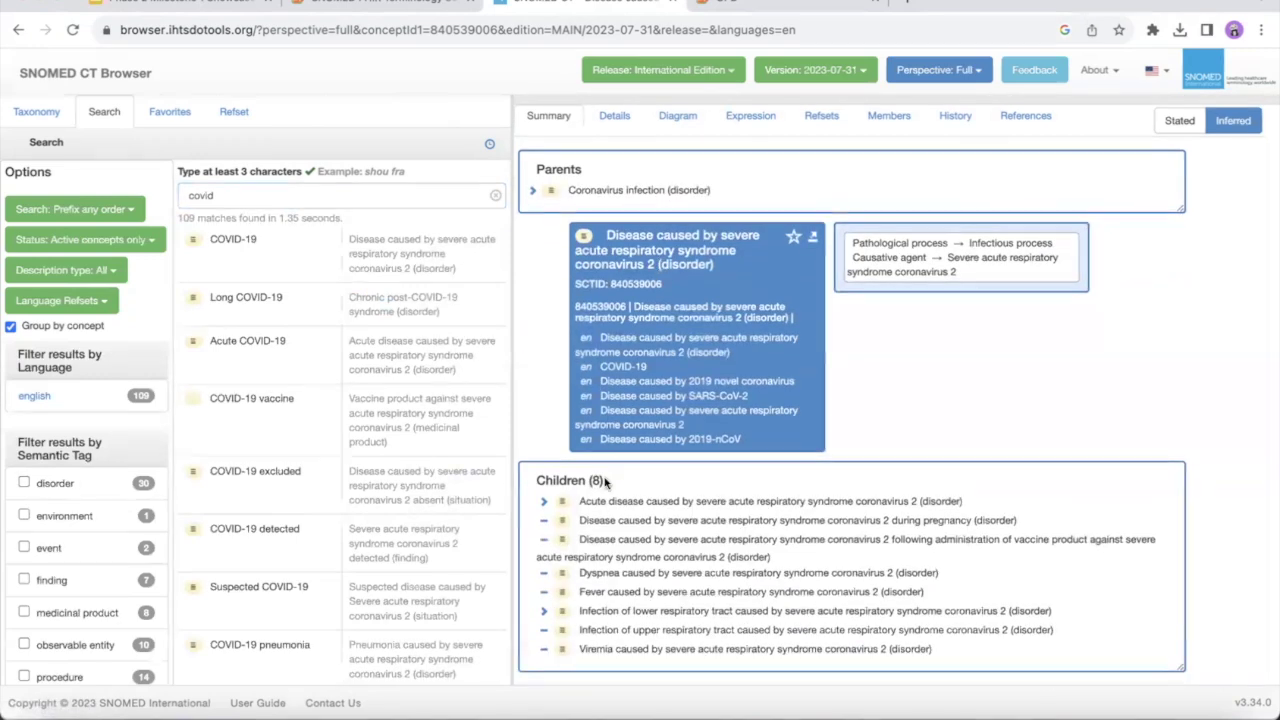
click(548, 501)
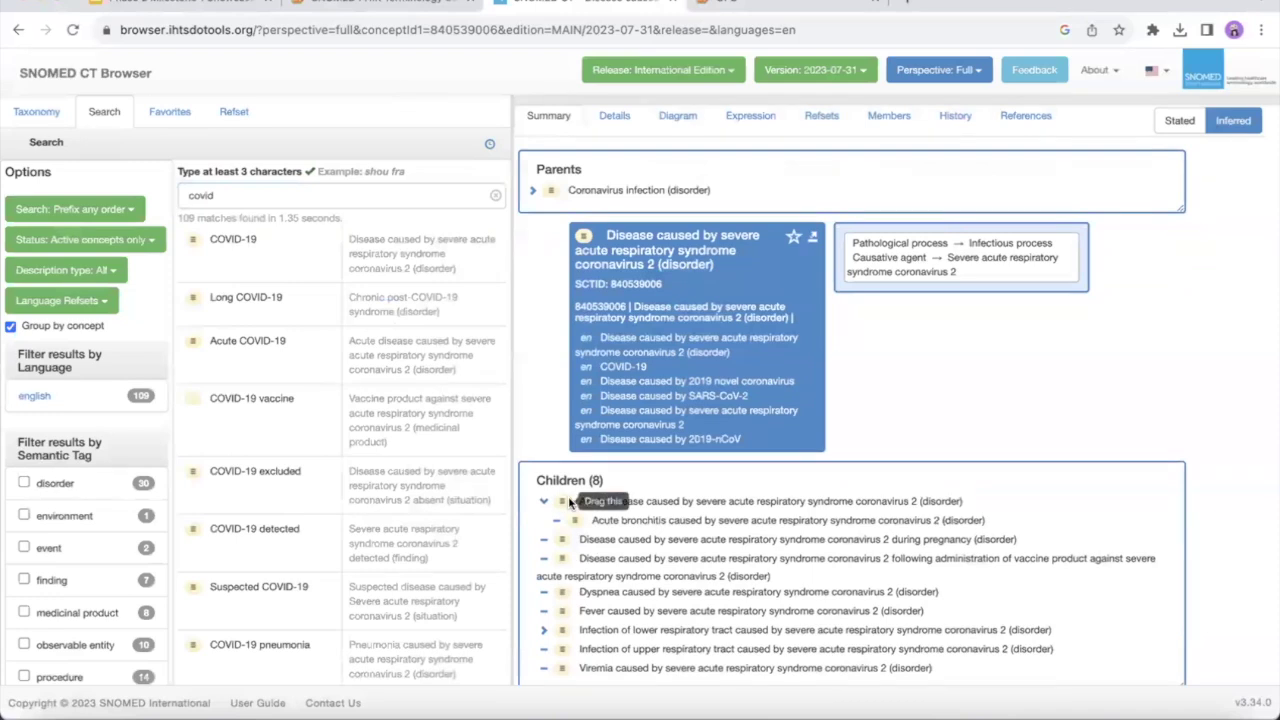
scroll(571, 502, down, 1)
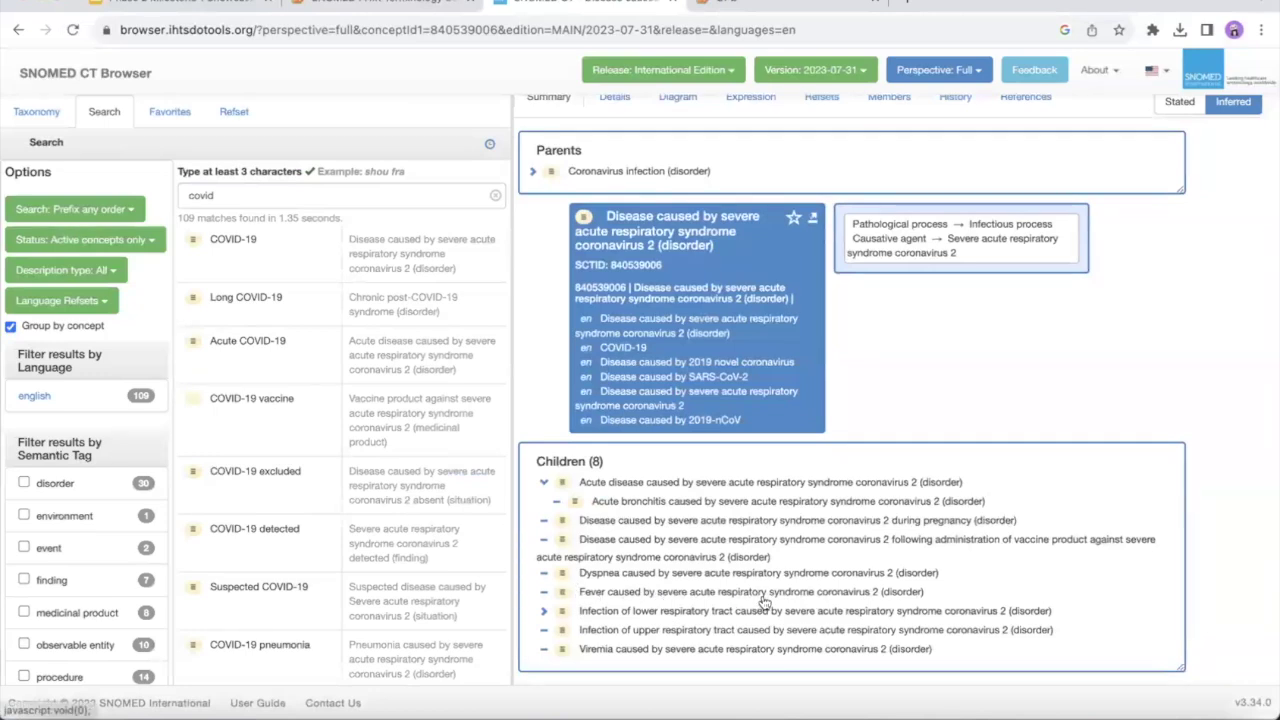
drag(925, 597, 579, 592)
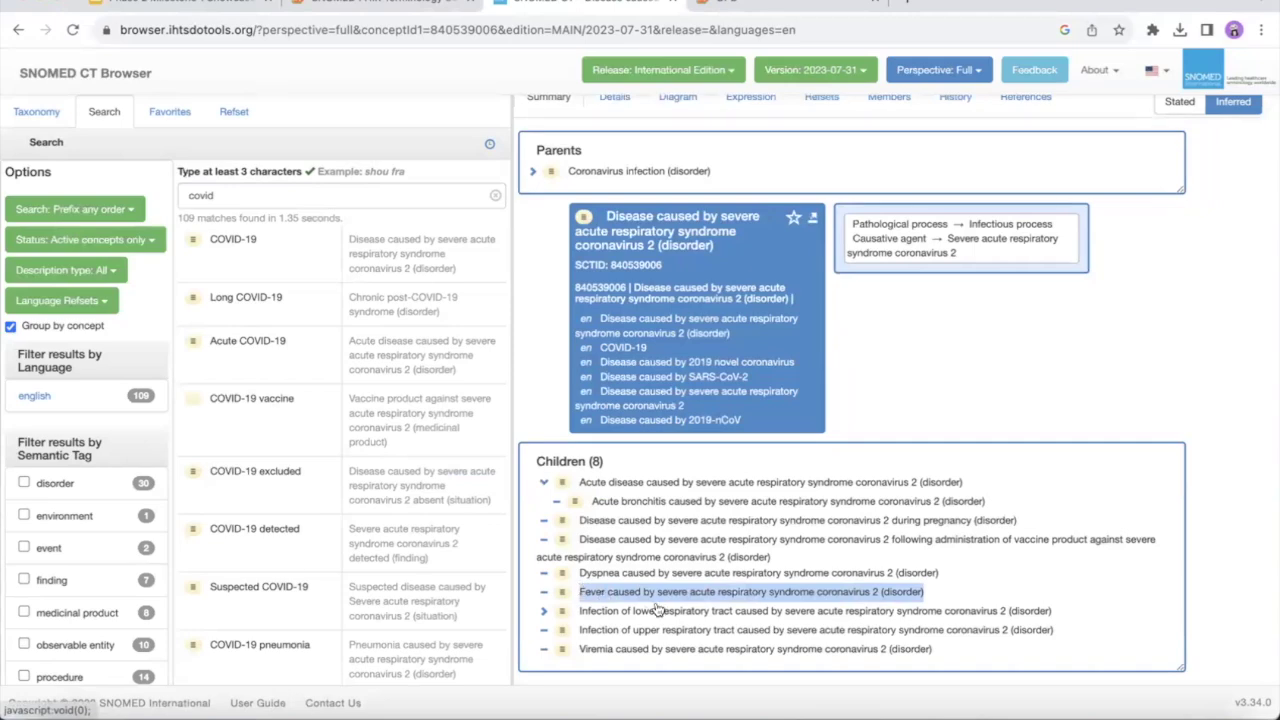
Return to the patient's diagnoses in Bahmni, paste the copied term as a diagnosis and choose the suggestion "Fever caused by SARS-CoV-2".
click(770, 5)
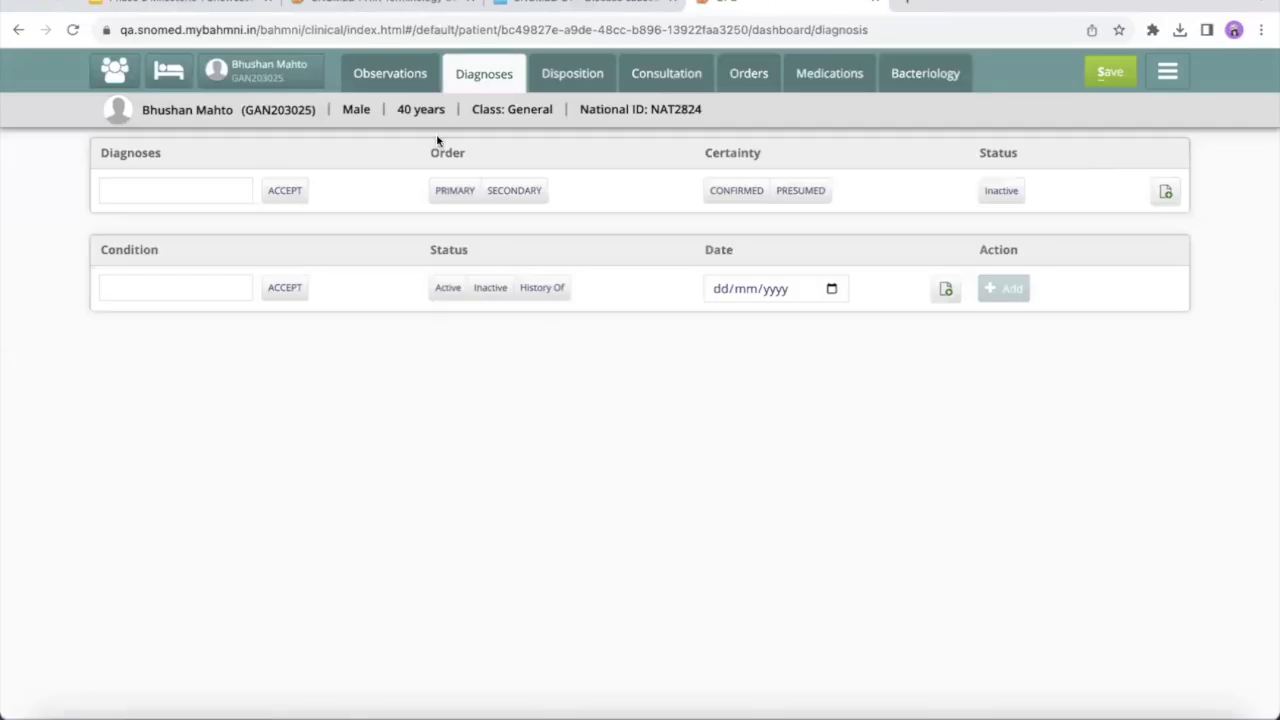
click(219, 179)
key(ctrl+v)
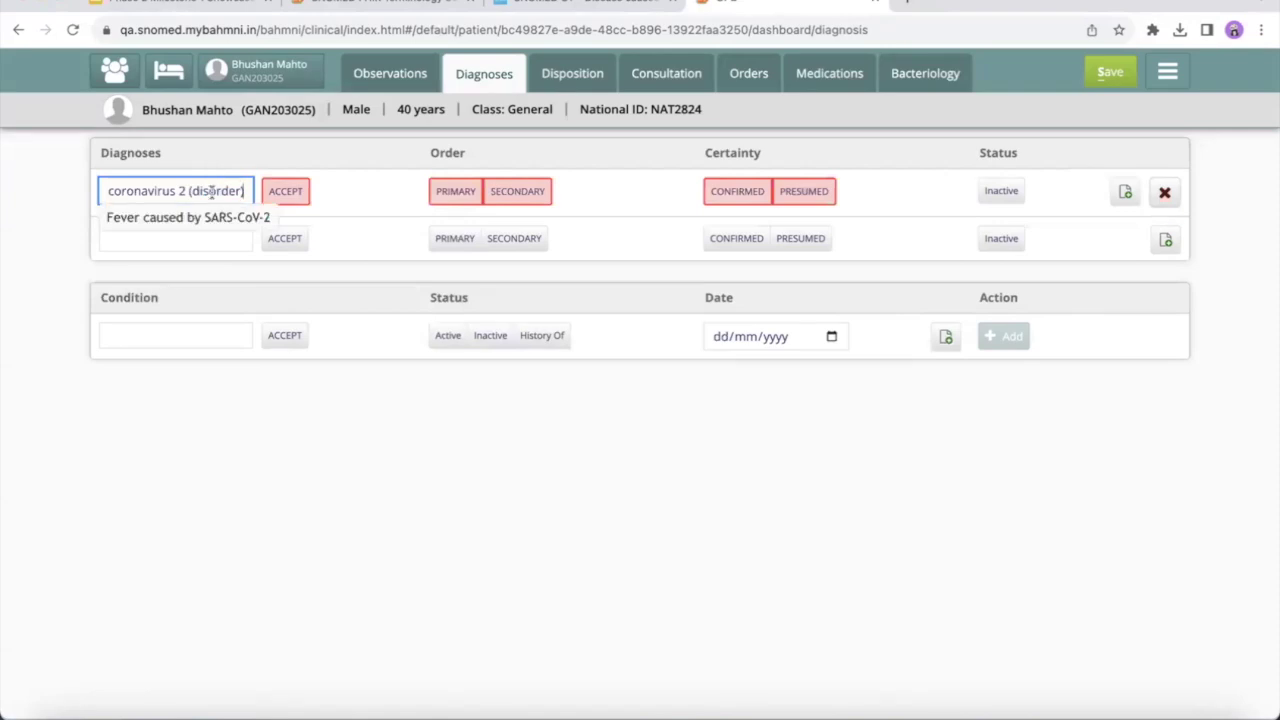
click(166, 217)
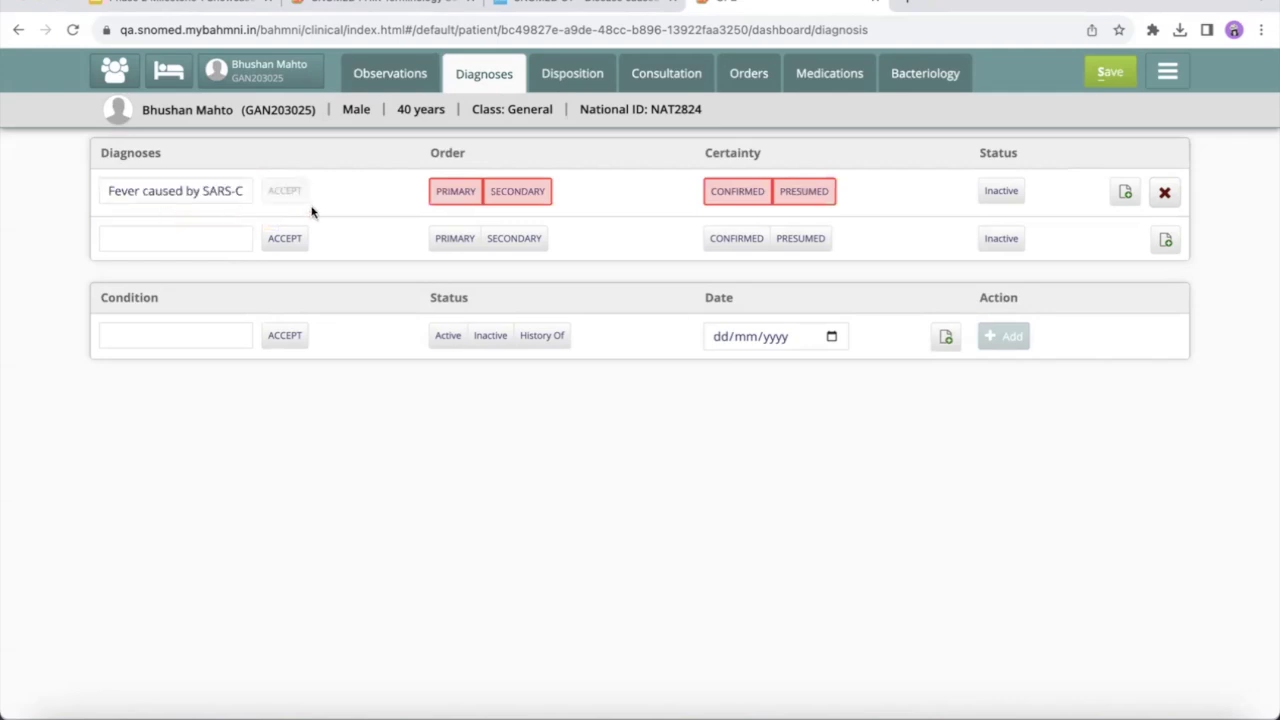
Mark the fever diagnosis as primary and confirmed, and save it to the patient's record.
click(450, 200)
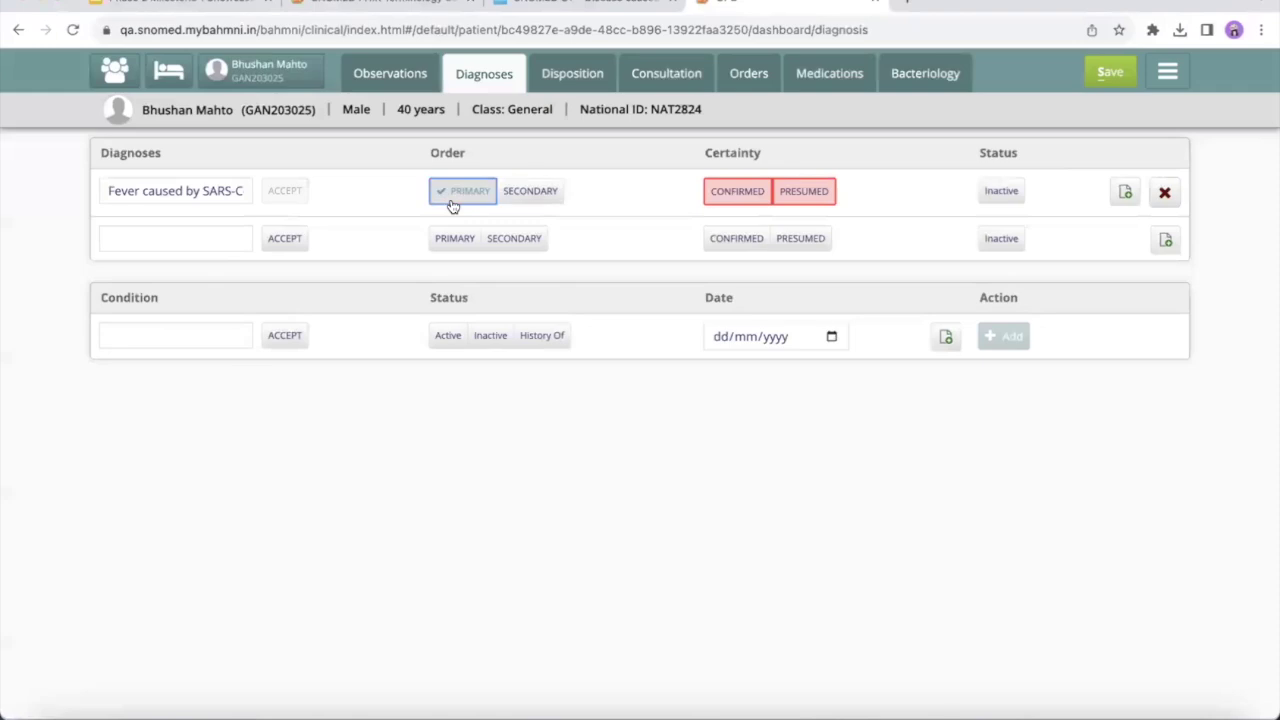
click(740, 198)
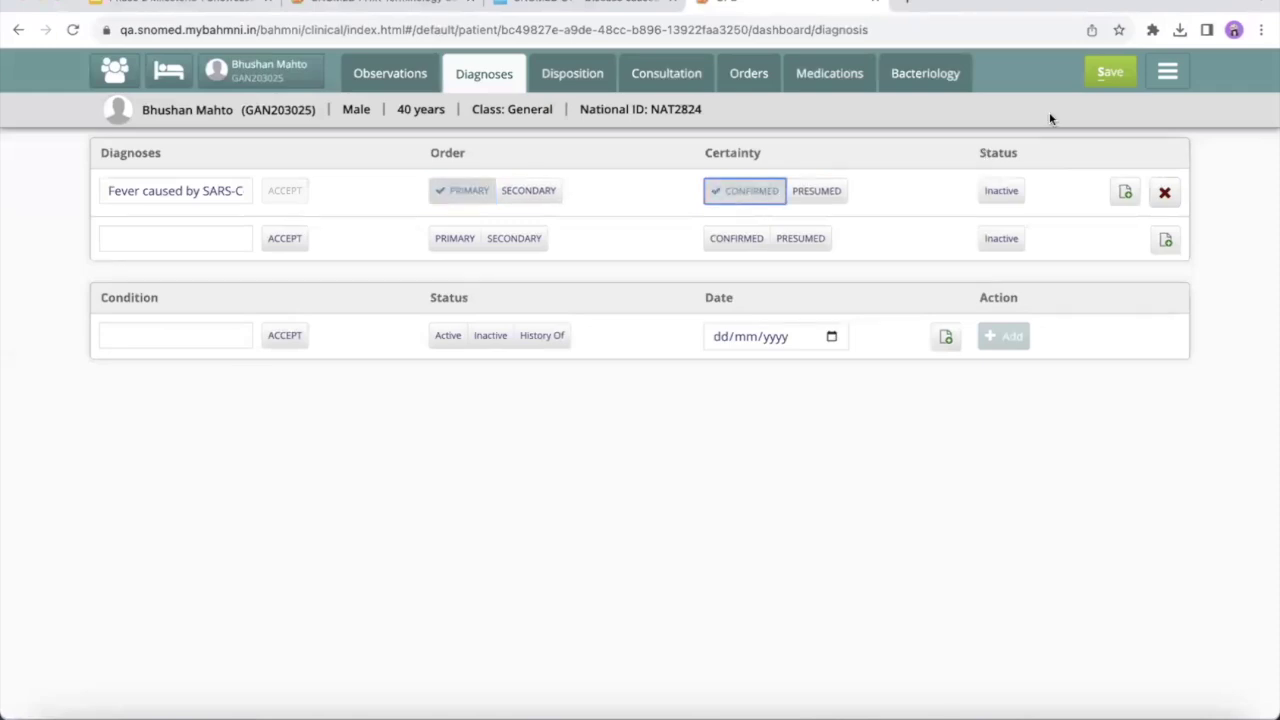
click(1112, 74)
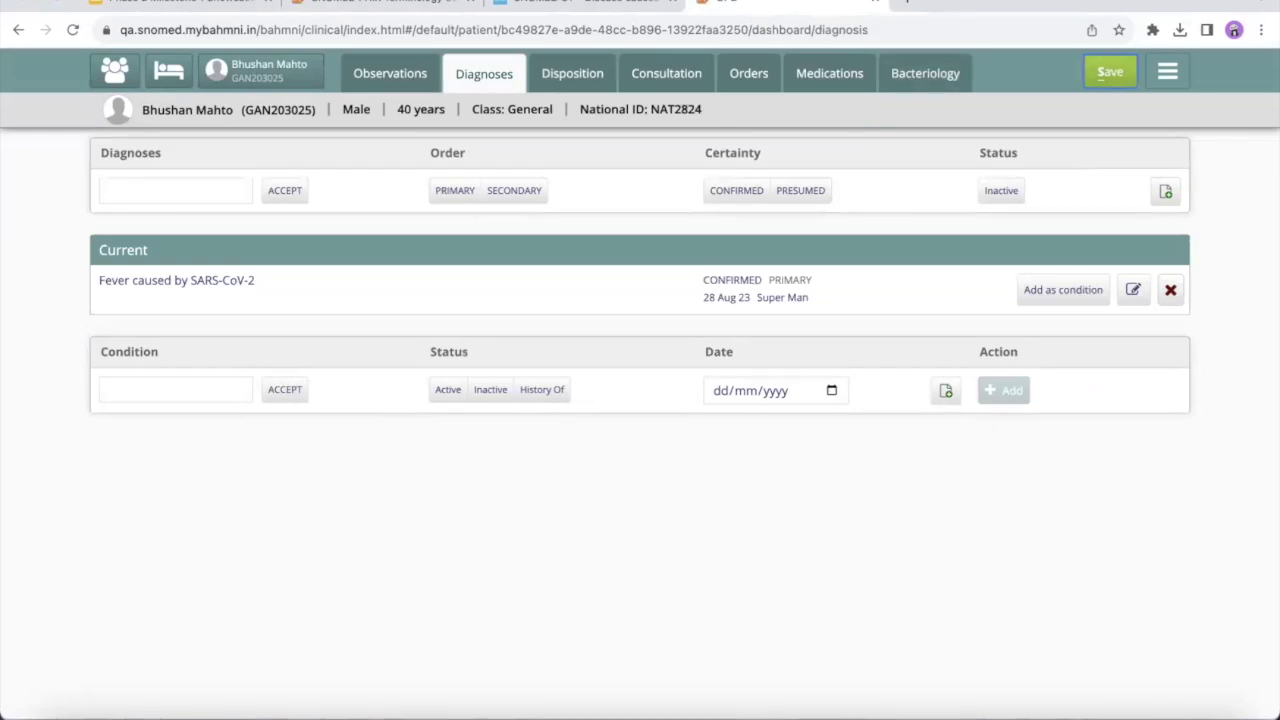
Leave the patient record for the Bahmni home page and open the Reports module.
click(116, 68)
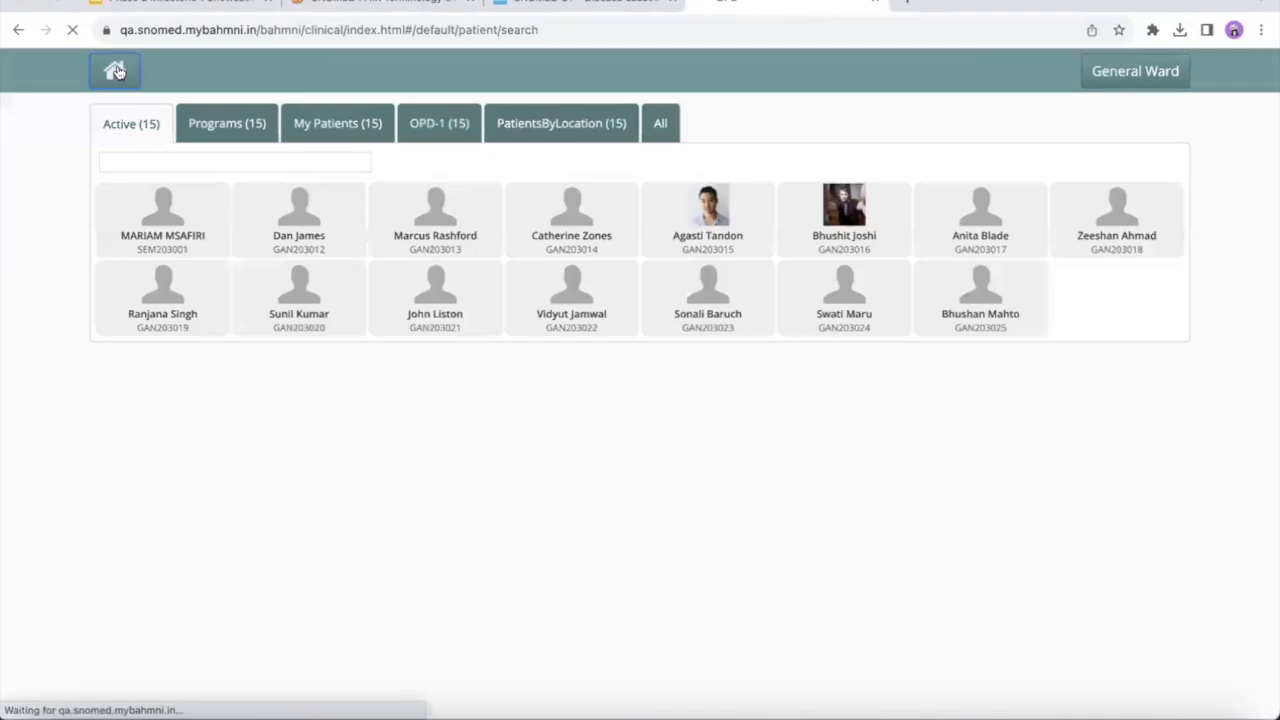
click(116, 70)
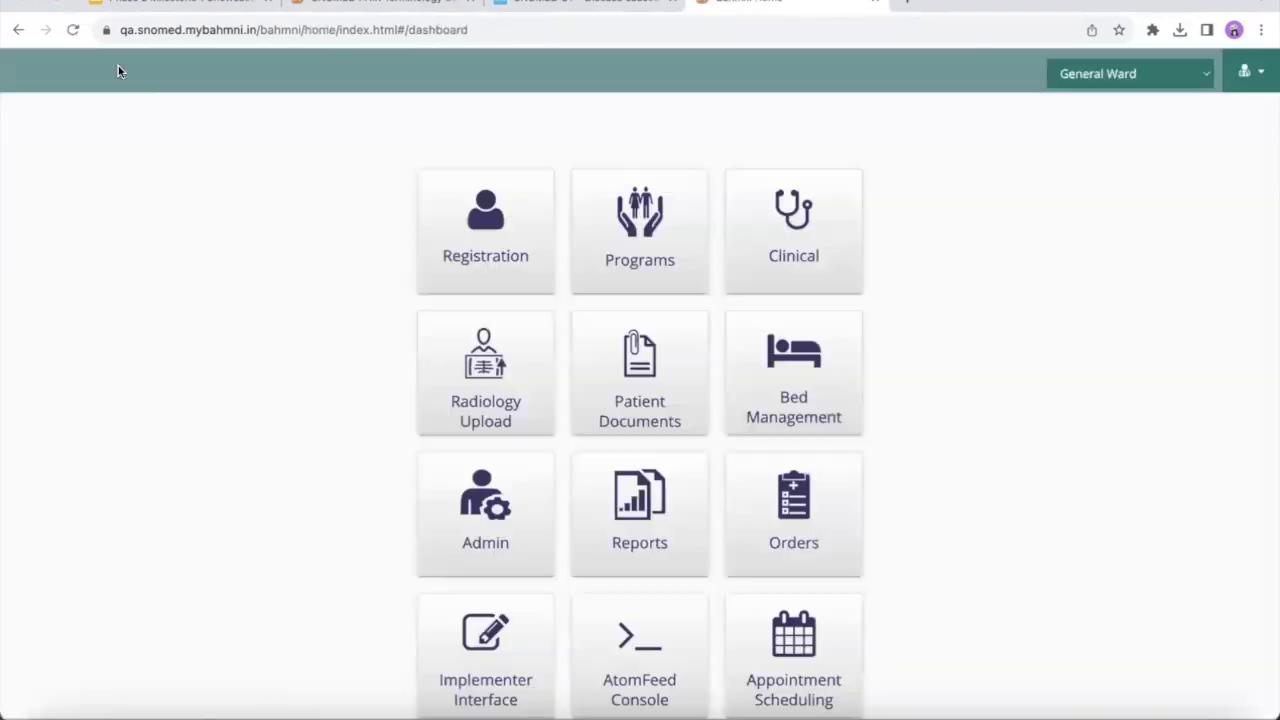
click(612, 487)
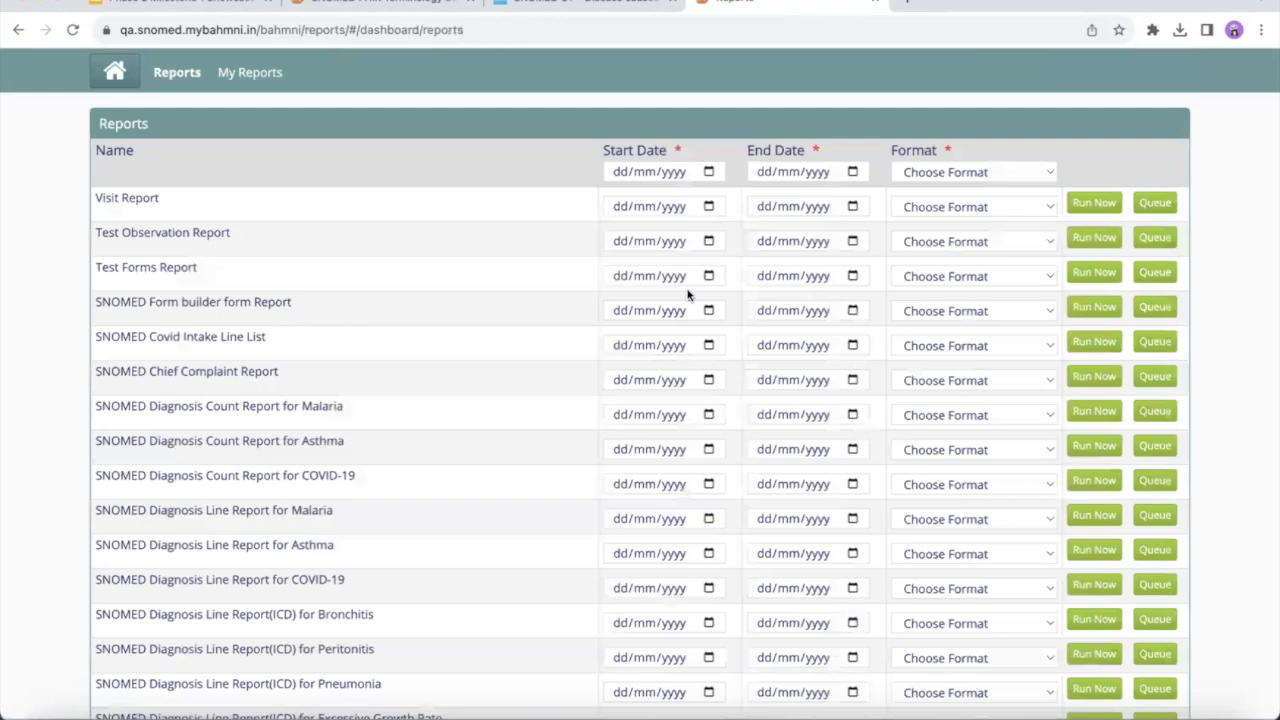
Set all reports to 07/08/2023 through 28/08/2023 in HTML format and run the SNOMED Diagnosis Line Report(ICD) for COVID-19.
click(708, 172)
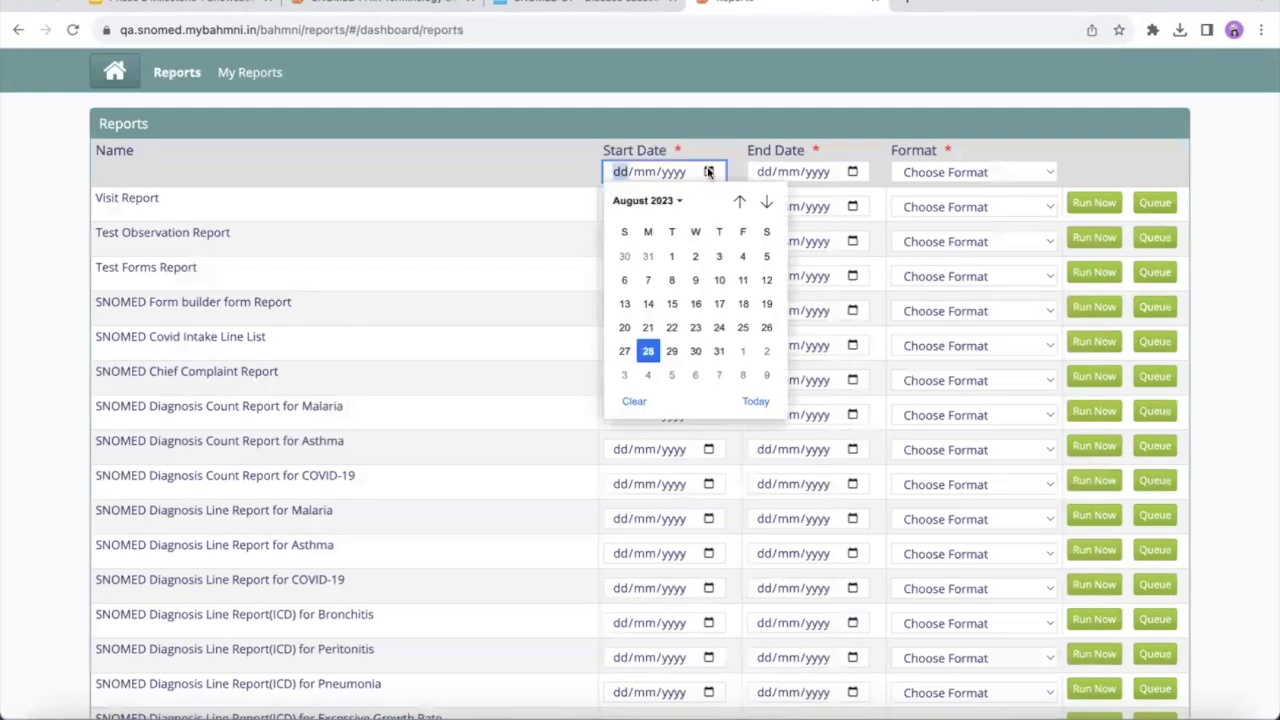
click(648, 278)
click(852, 172)
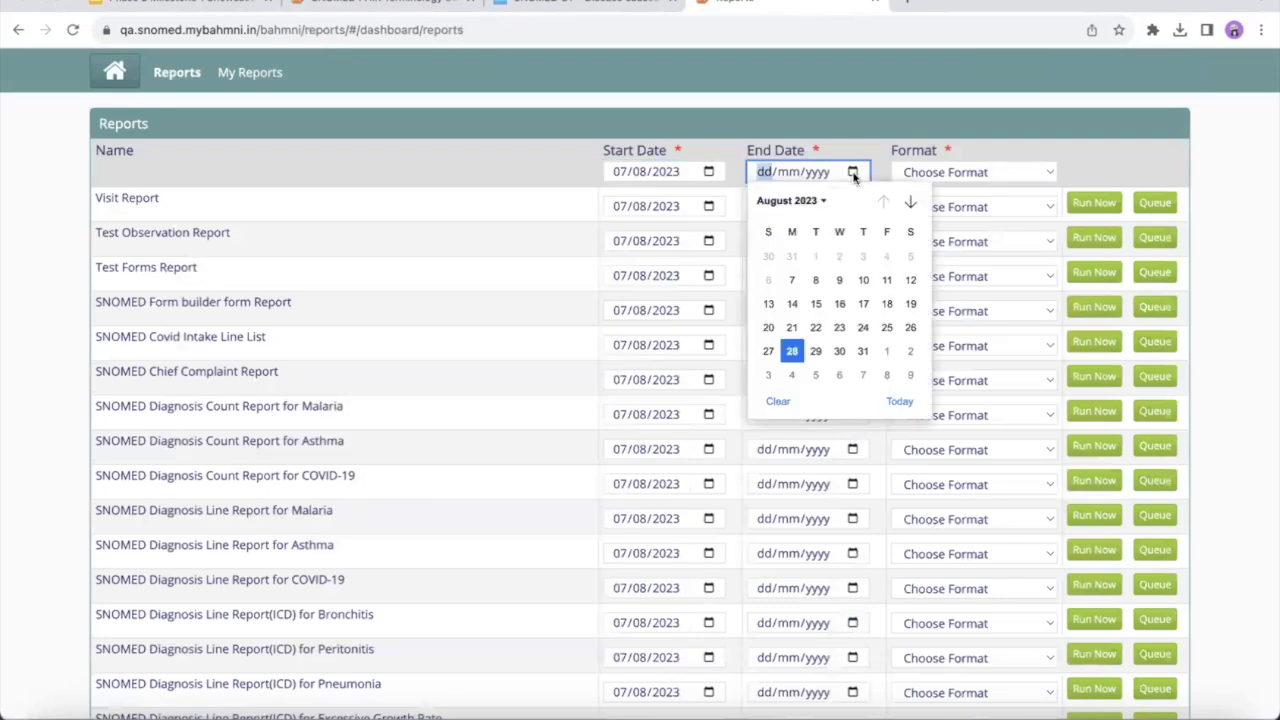
click(793, 350)
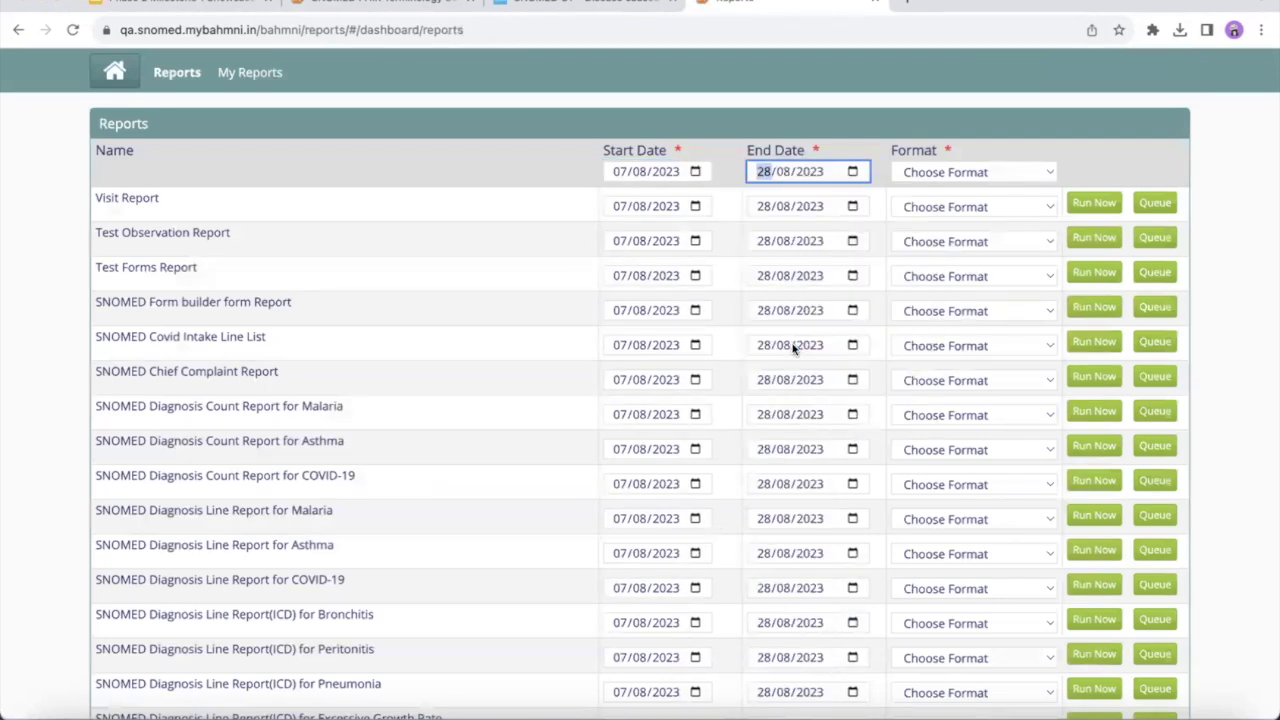
click(938, 173)
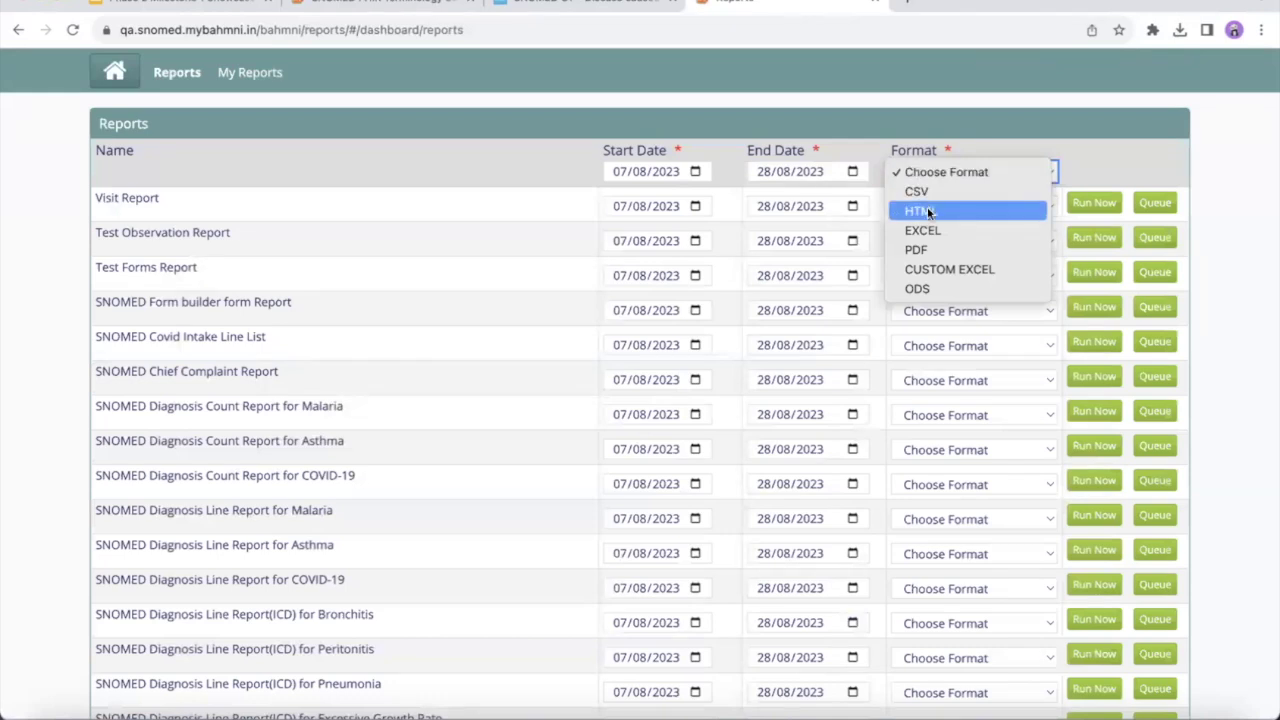
click(928, 211)
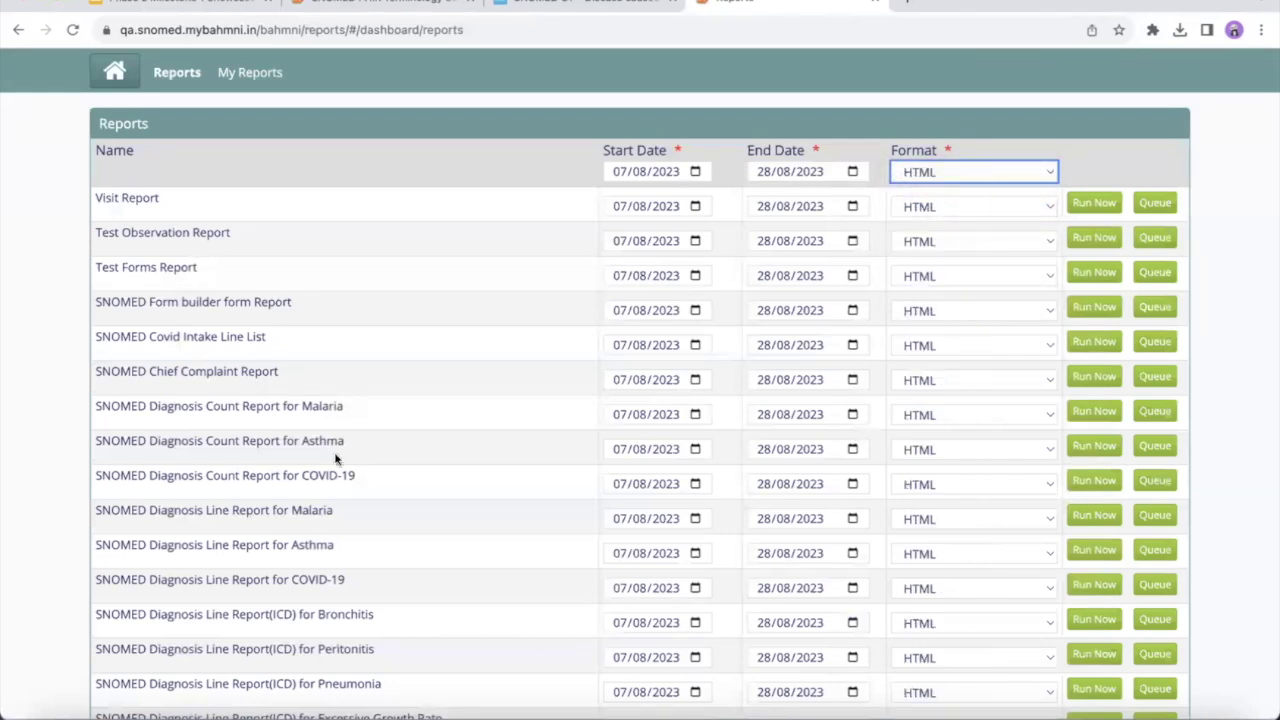
scroll(335, 458, down, 4)
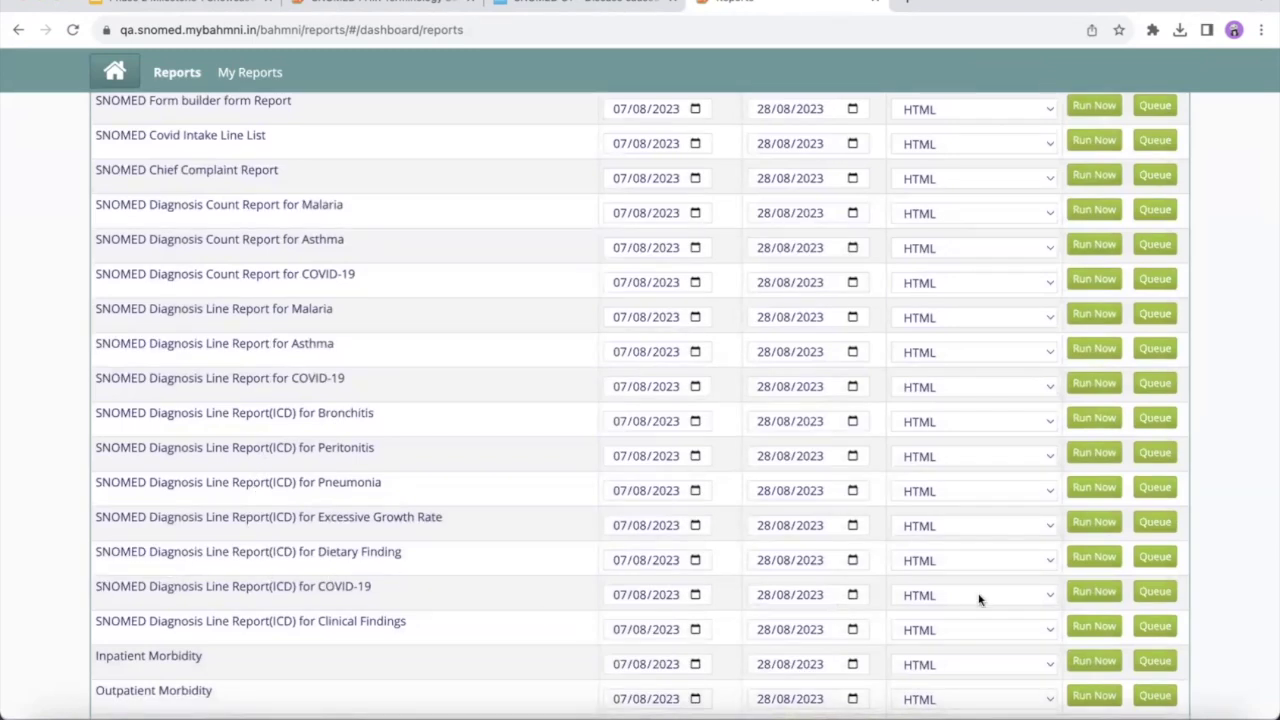
click(1085, 598)
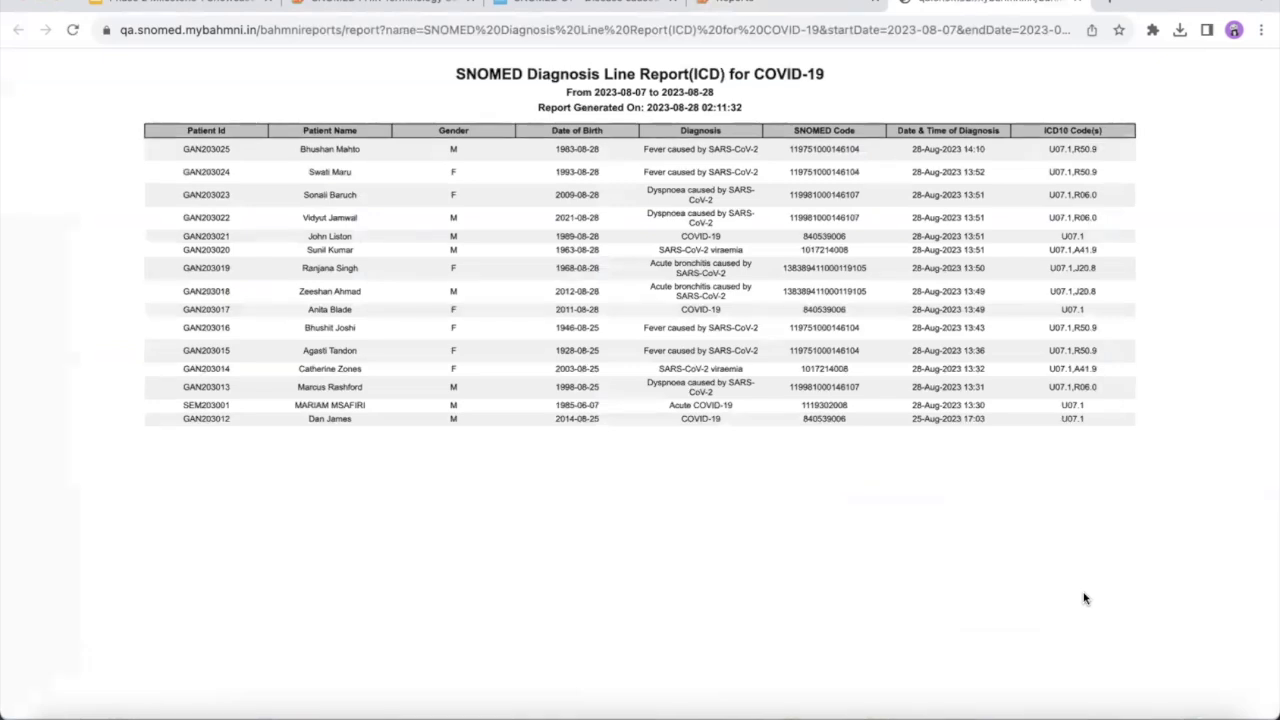
Examine the report's ICD10 codes, comparing the newest fever diagnosis with a plain COVID-19 diagnosis.
scroll(1085, 598, up, 2)
scroll(1085, 598, up, 2)
scroll(1085, 598, down, 2)
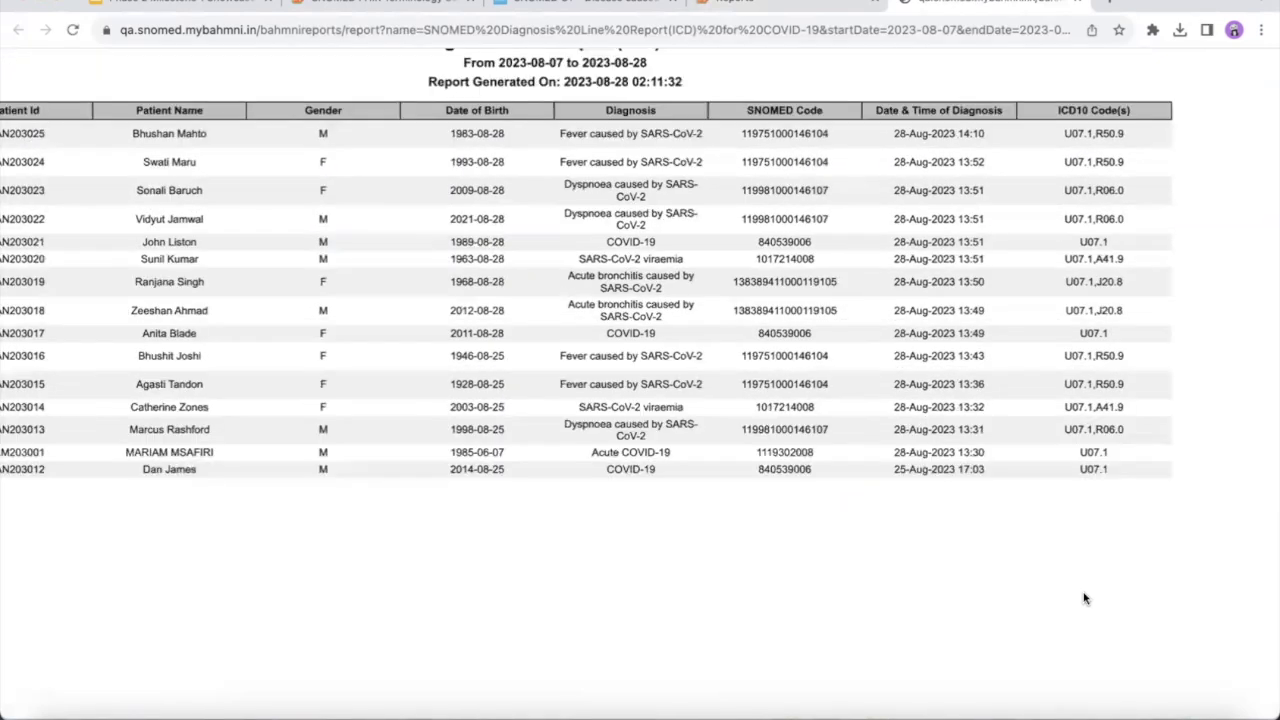
scroll(1085, 598, left, 2)
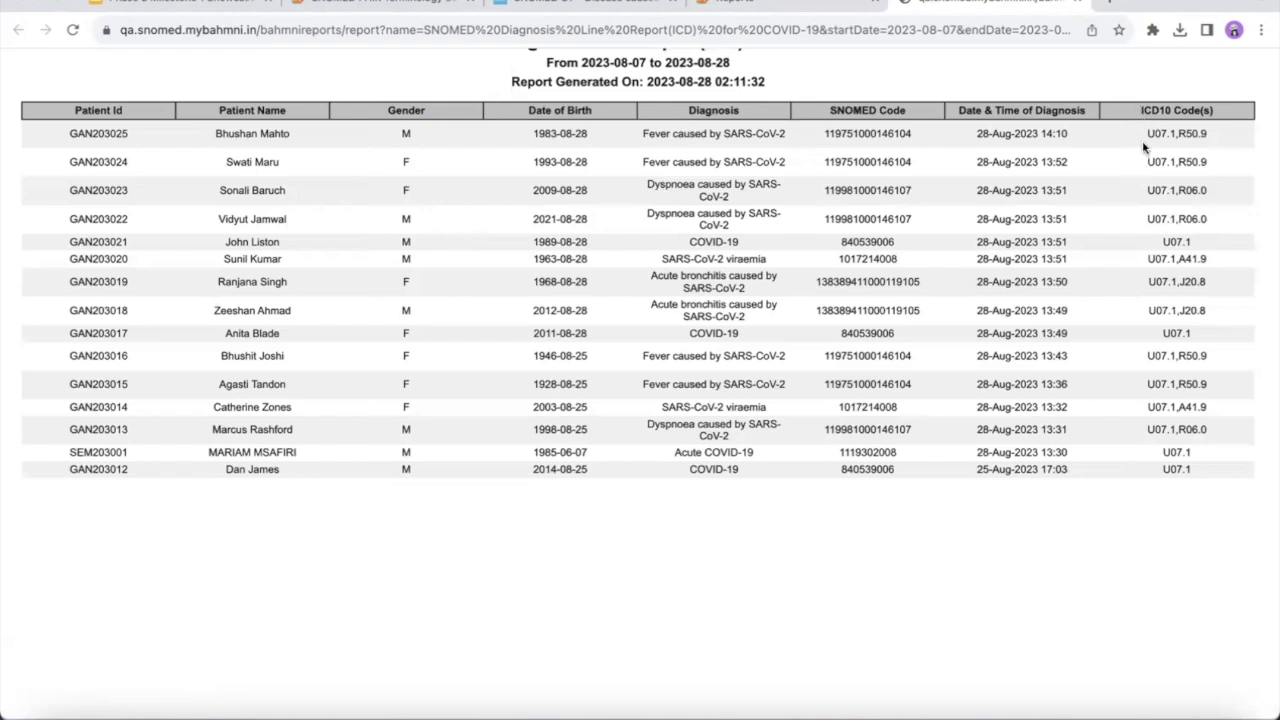
drag(1148, 133, 1214, 138)
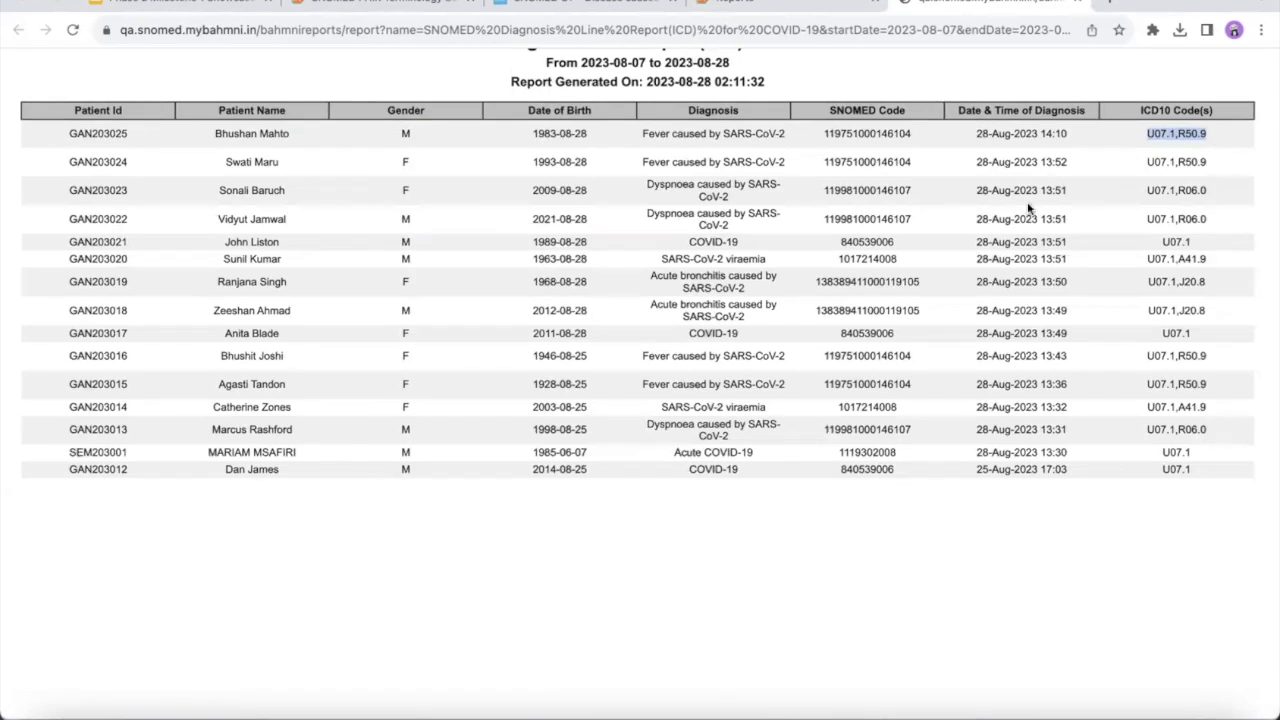
drag(680, 244, 753, 246)
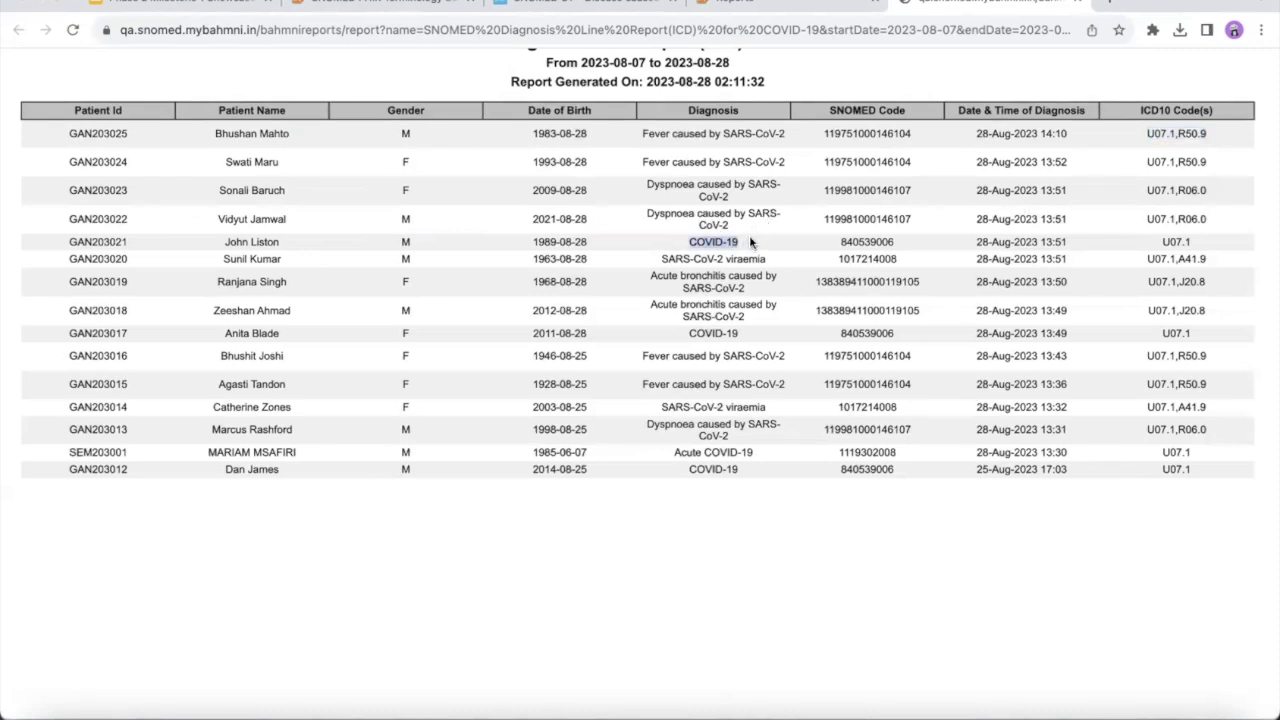
drag(1158, 248, 1190, 242)
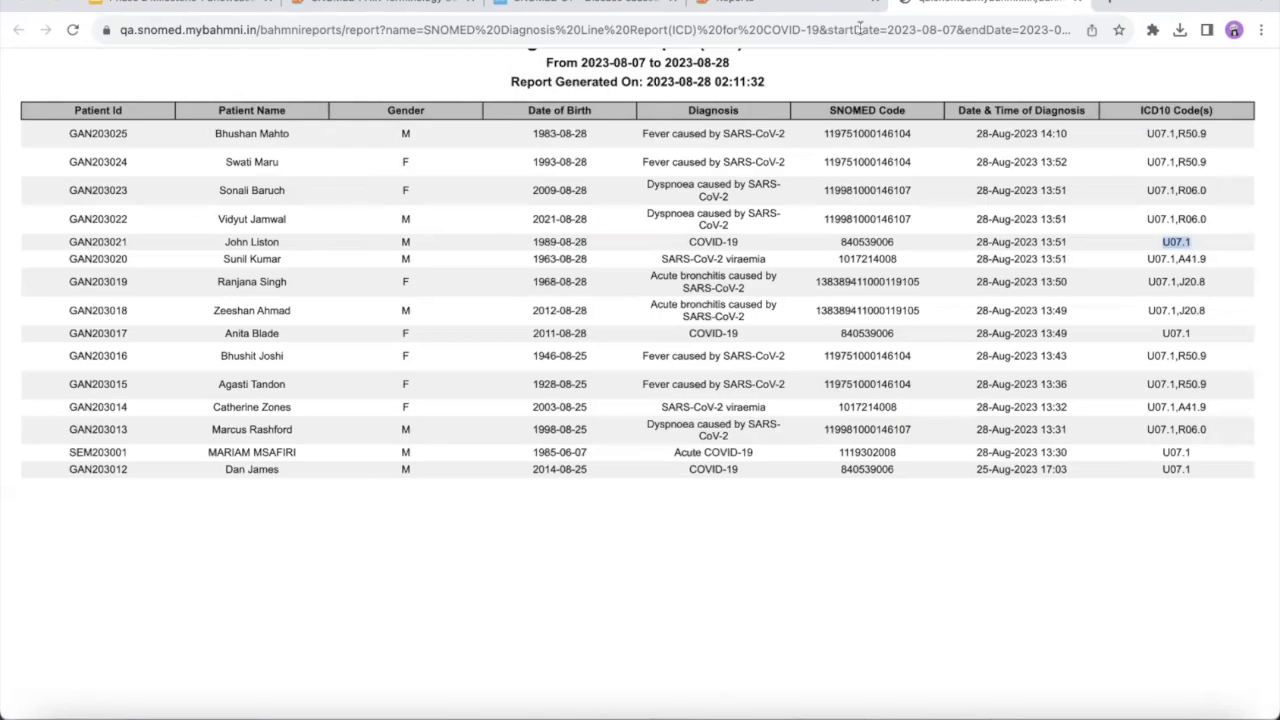
Return to the reports list and run the SNOMED Diagnosis Line Report(ICD) for COVID-19 in CSV format.
click(815, 7)
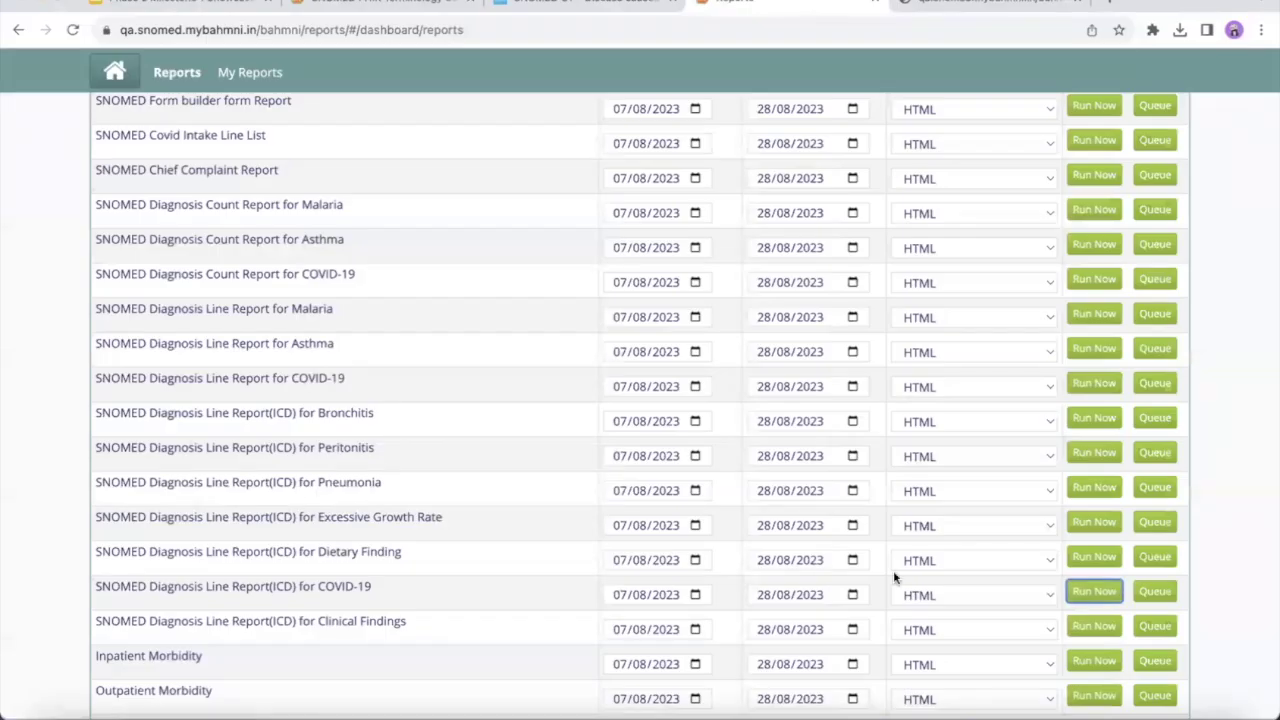
click(941, 594)
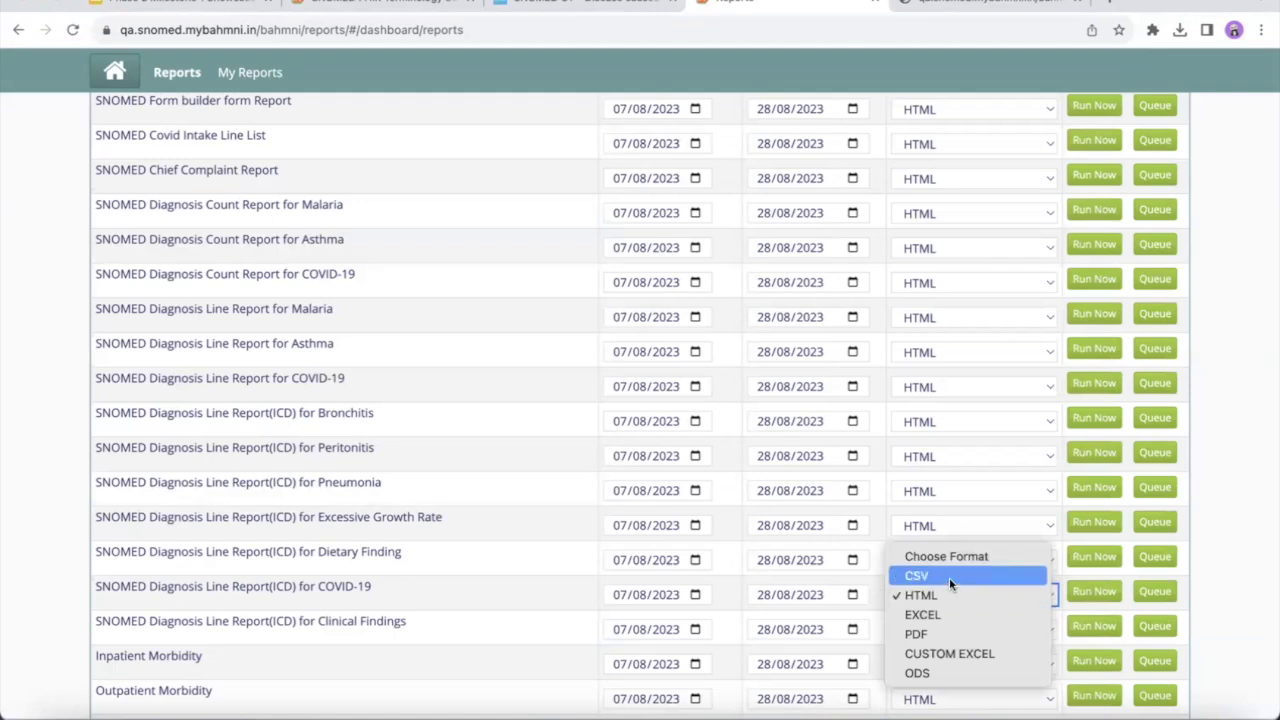
click(949, 577)
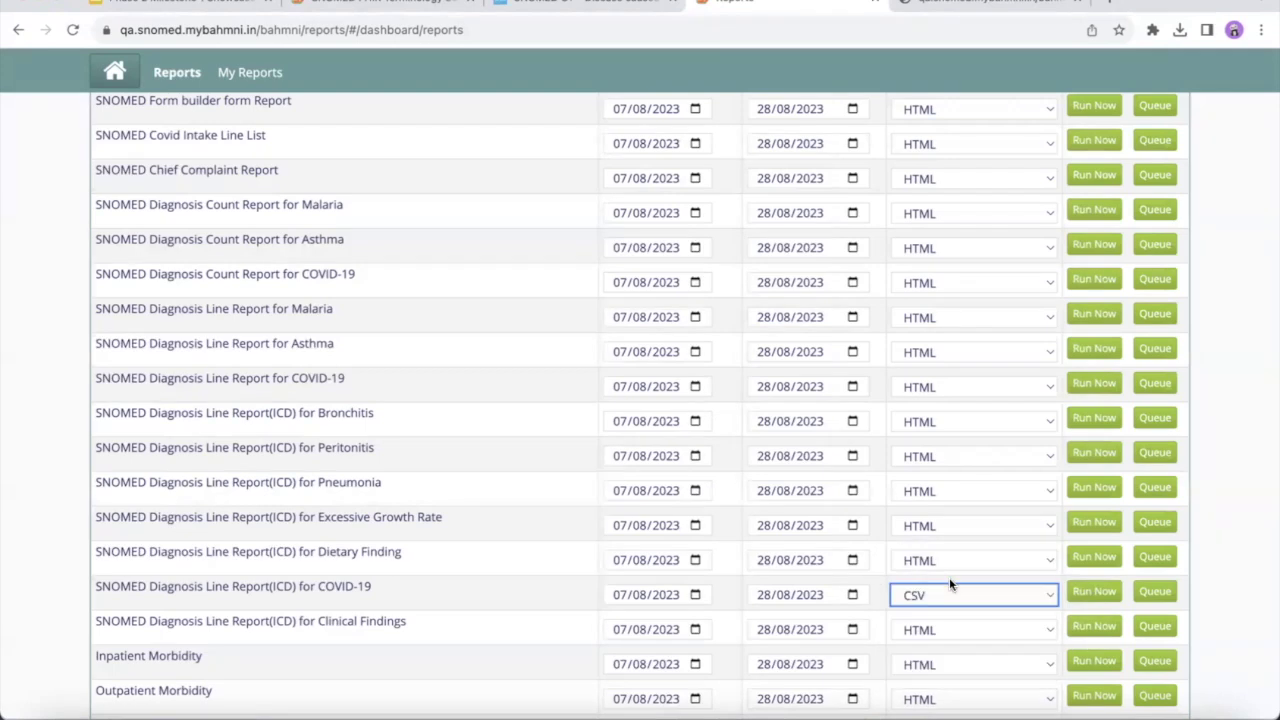
click(1087, 594)
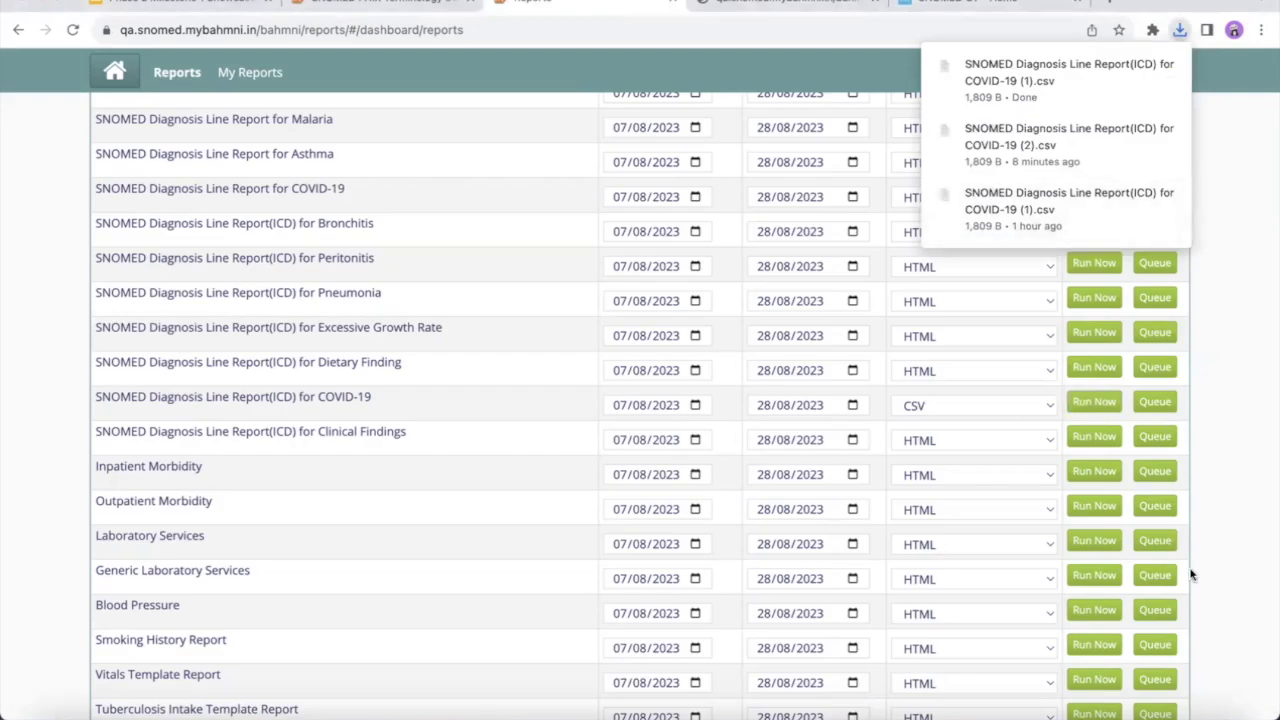
Find the newly downloaded SNOMED Diagnosis Line Report(ICD) for COVID-19 (1).csv in the Downloads folder and open it with Microsoft Excel.
click(1200, 714)
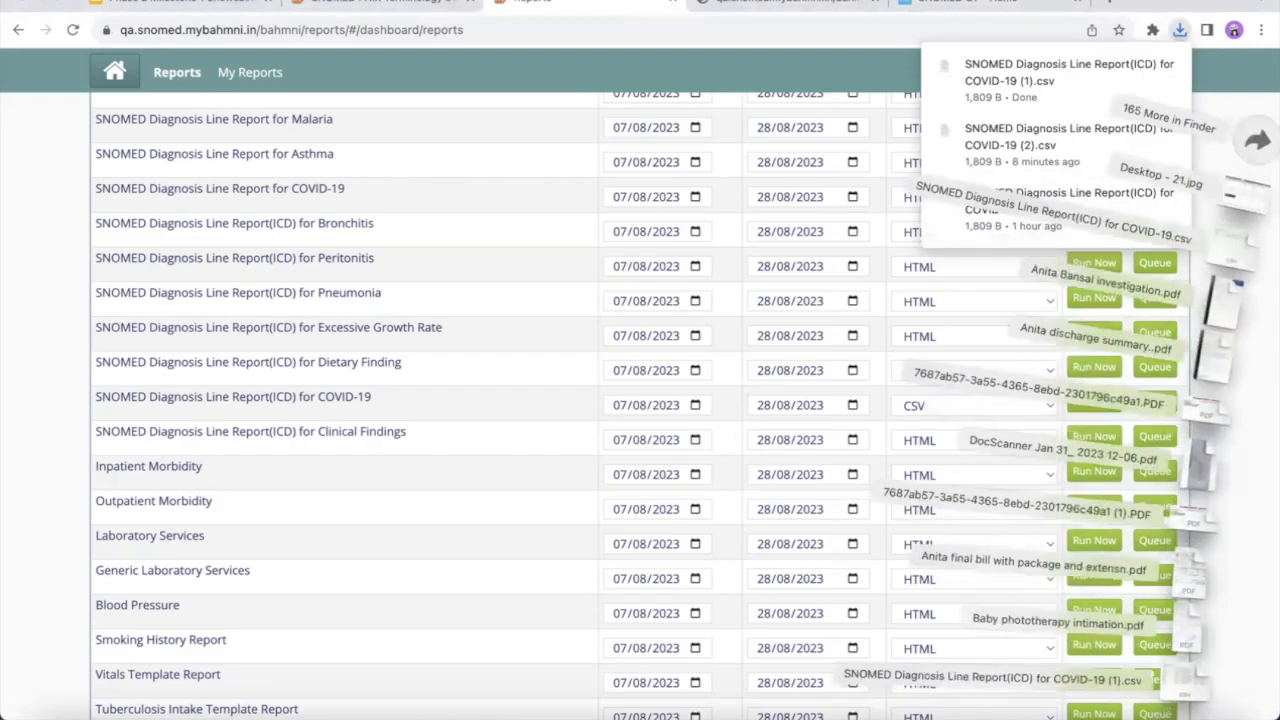
click(1258, 145)
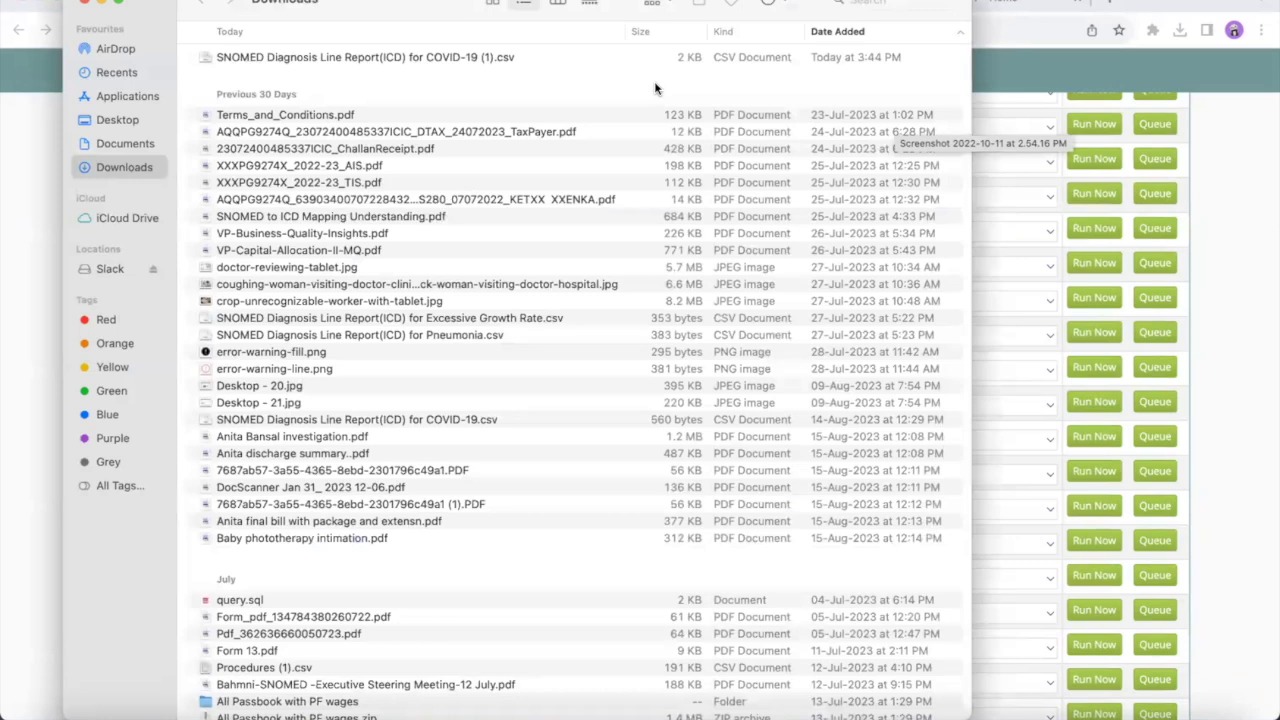
click(478, 56)
right_click(478, 56)
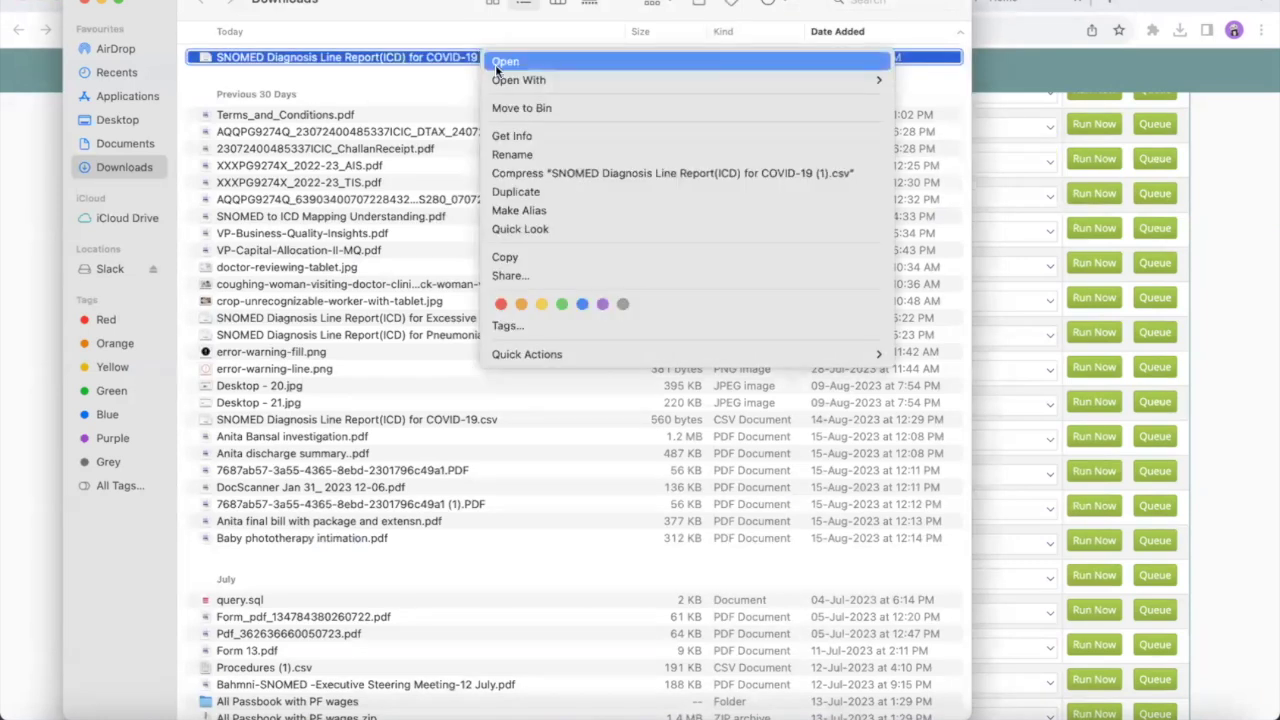
mouse_move(506, 80)
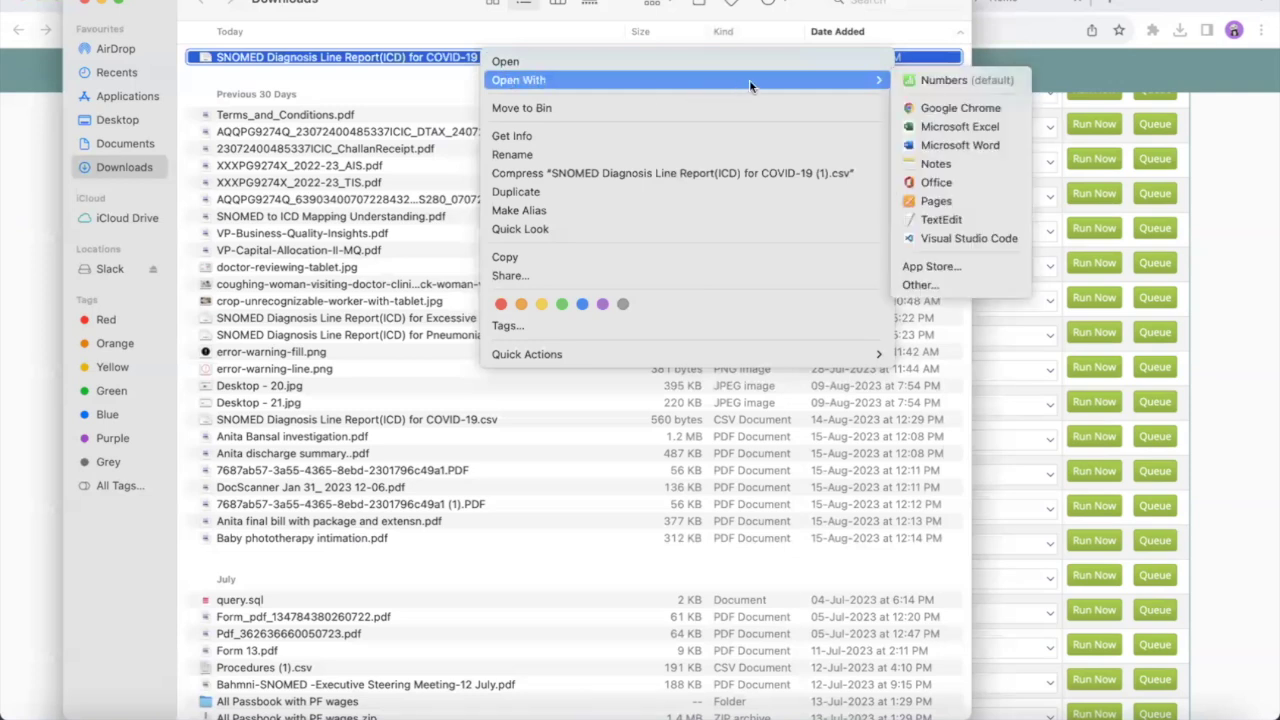
click(942, 126)
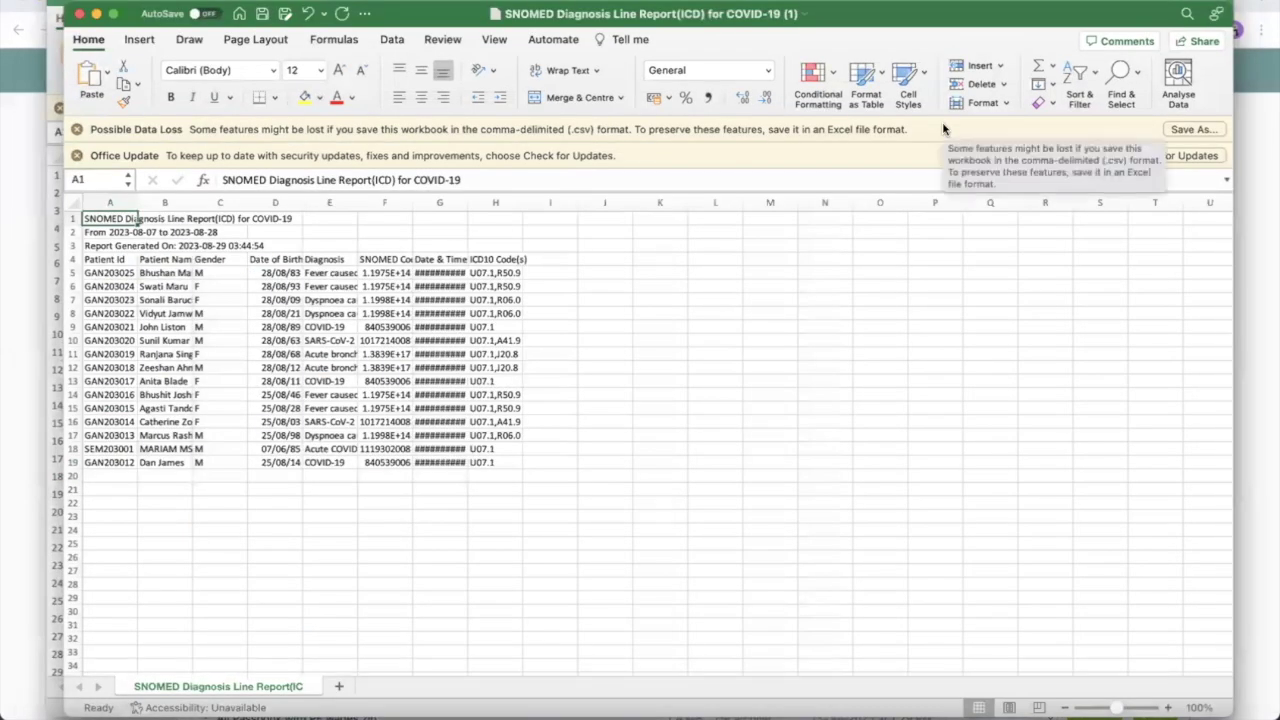
Dismiss the Possible Data Loss and Office Update notices and widen the SNOMED Code column.
double_click(412, 204)
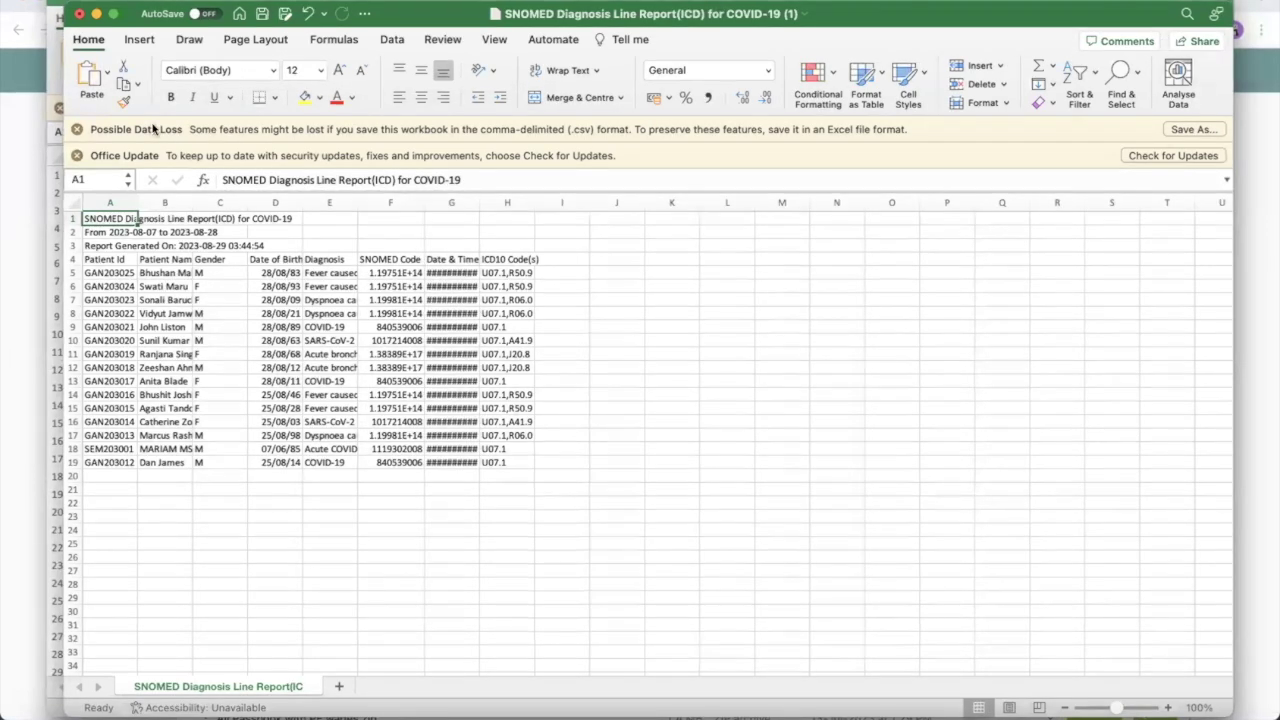
click(77, 129)
click(77, 130)
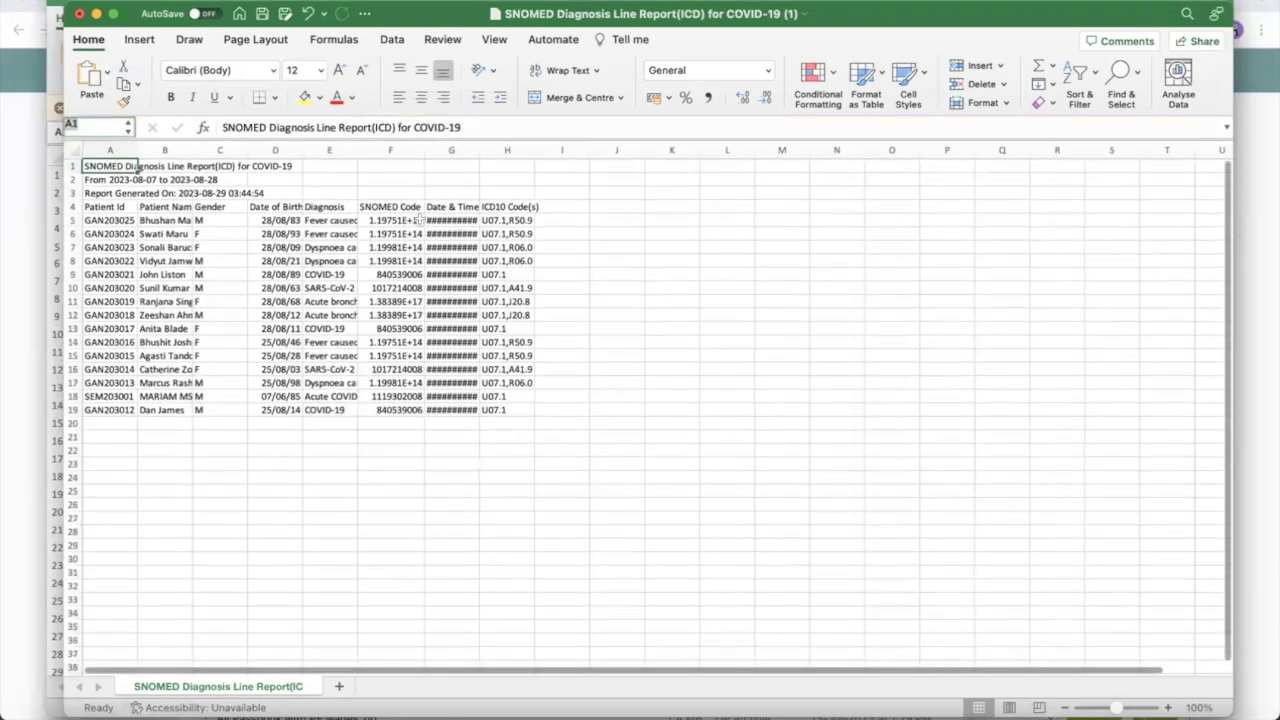
drag(424, 151, 495, 156)
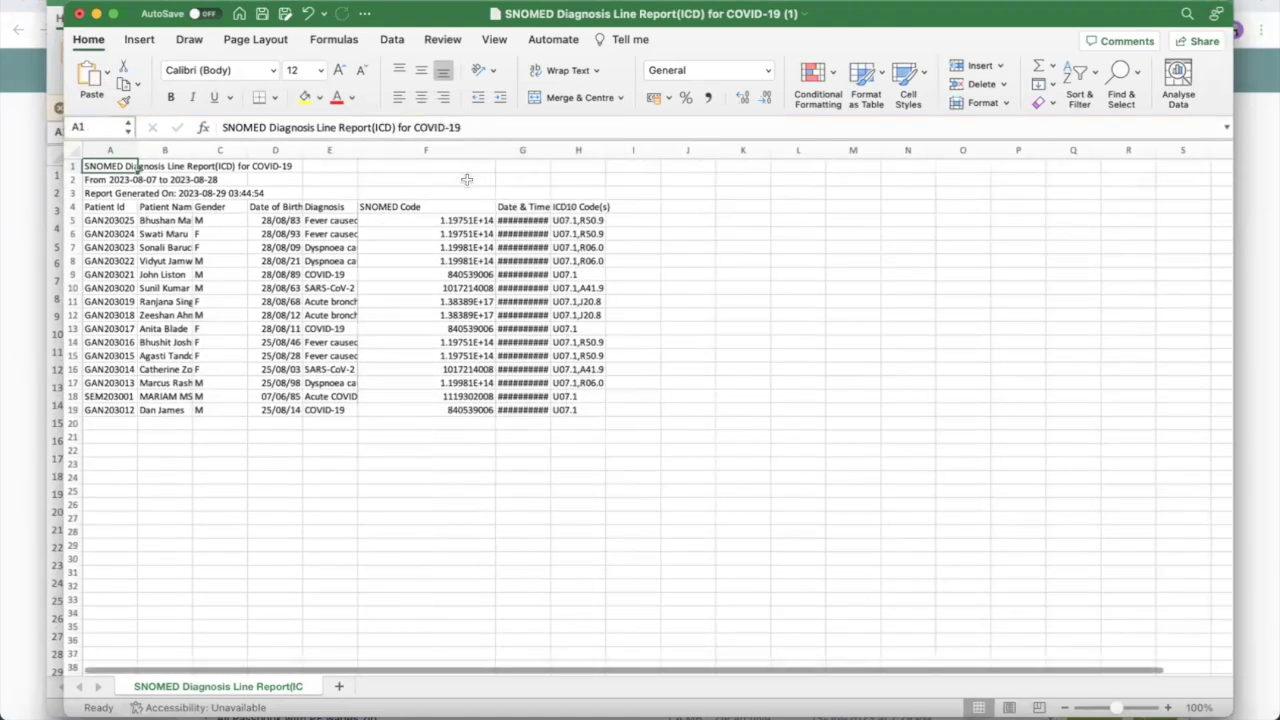
Format the entire SNOMED Code column (column F) as Text.
click(421, 220)
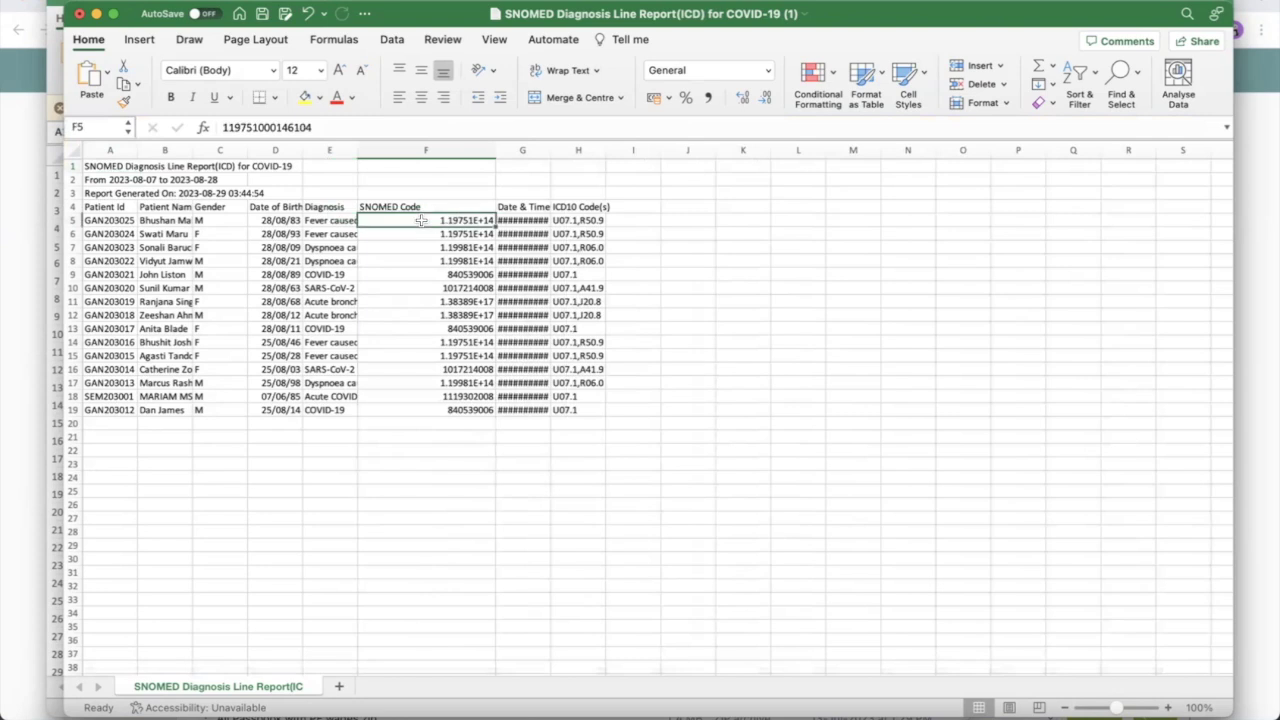
click(425, 157)
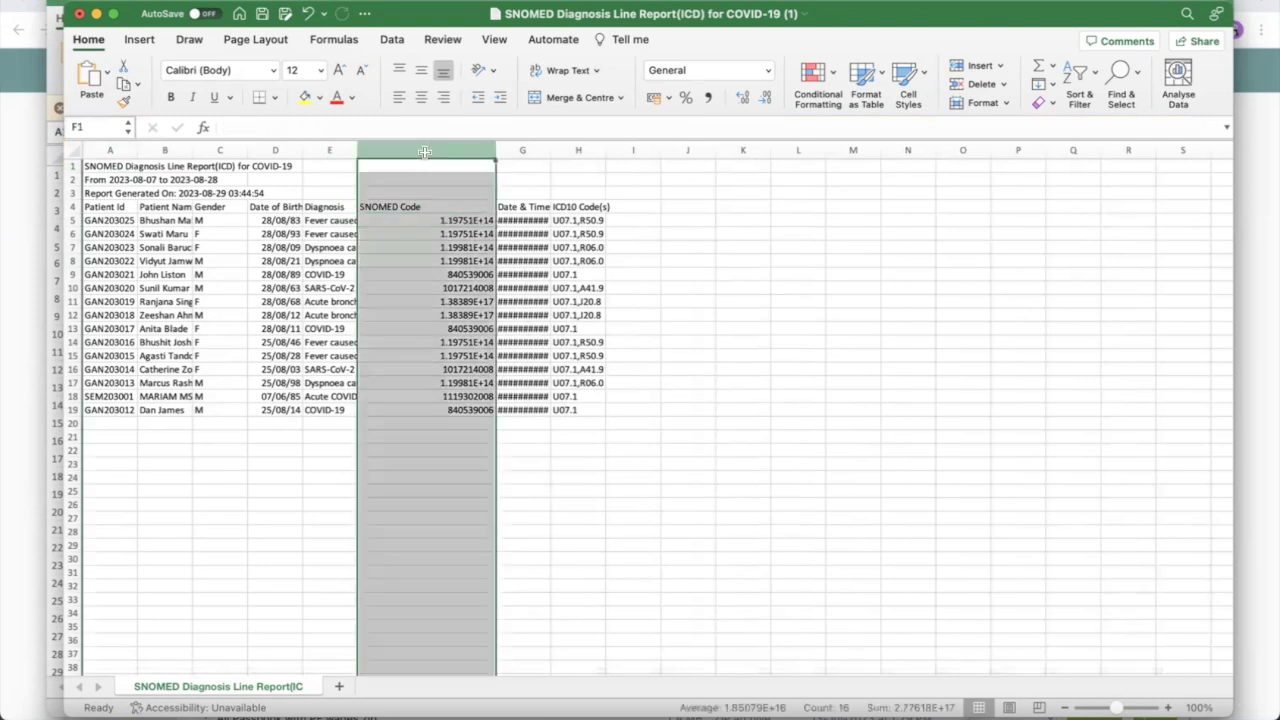
right_click(424, 233)
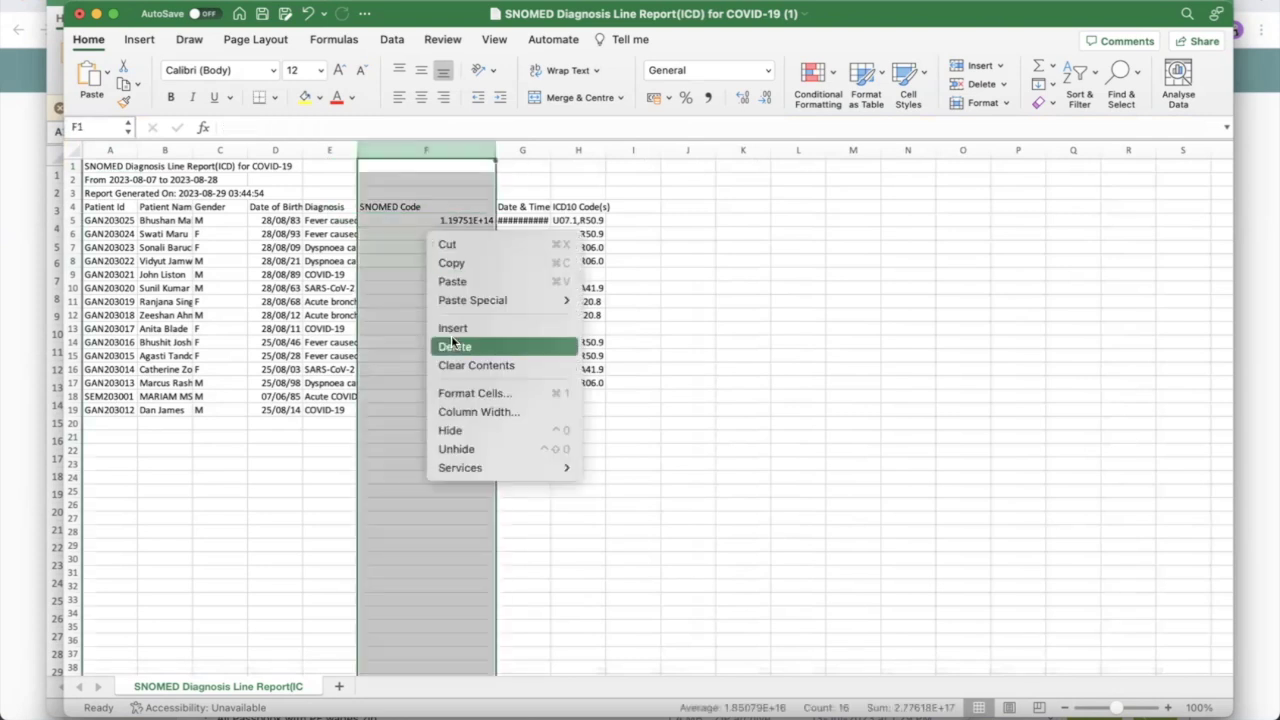
click(455, 392)
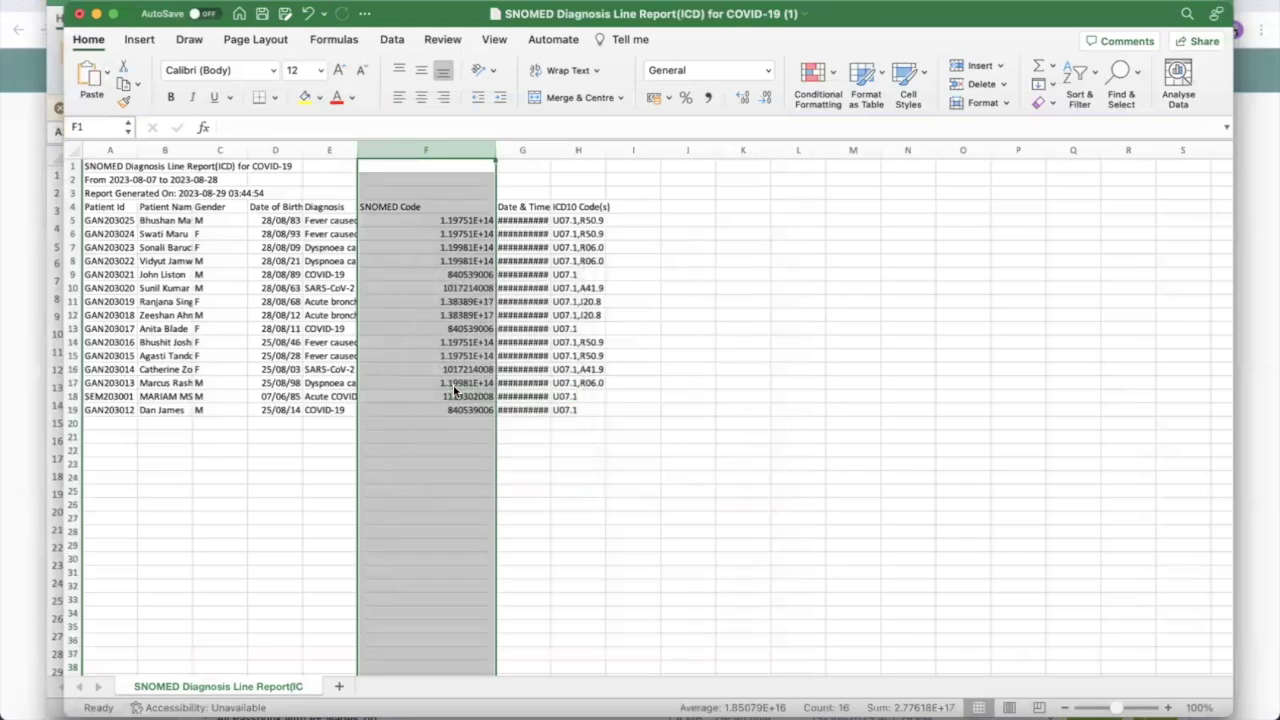
click(246, 365)
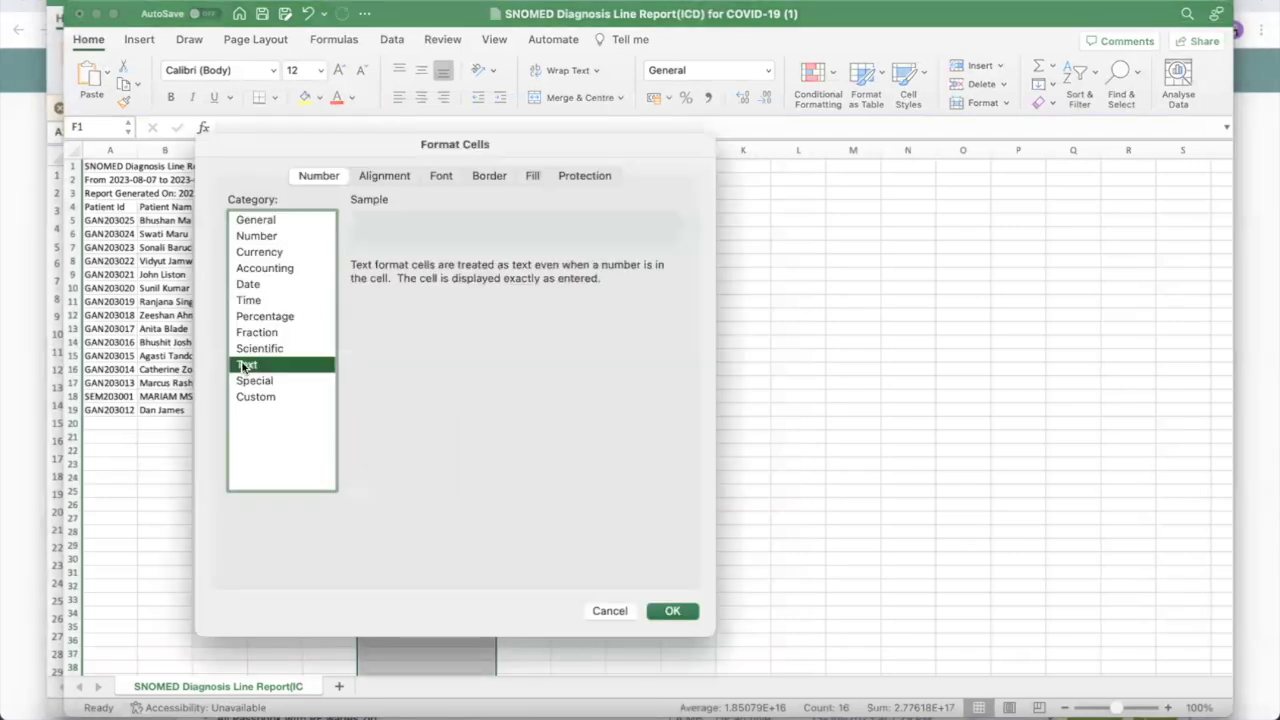
click(672, 611)
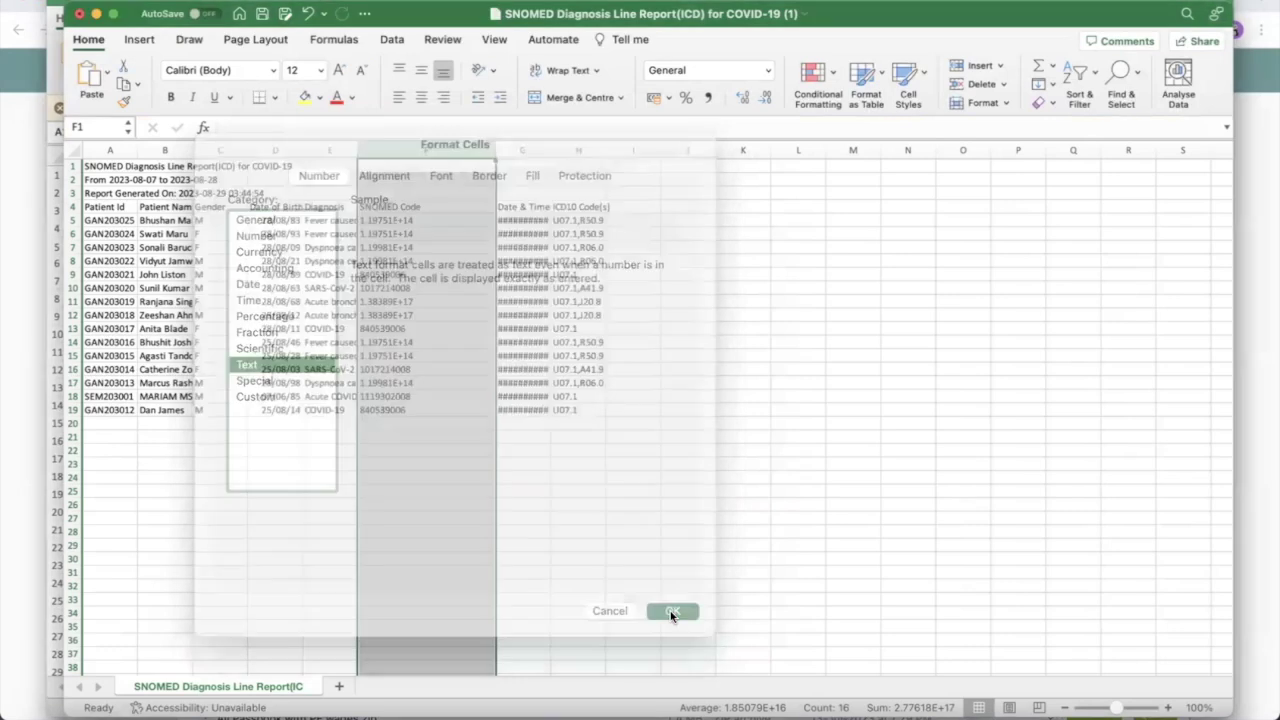
Re-enter the SNOMED codes still in scientific notation in F5:F8, F11:F12, F14:F15 and F17 so they display in full.
click(403, 228)
key(ctrl+Down)
double_click(402, 220)
double_click(400, 234)
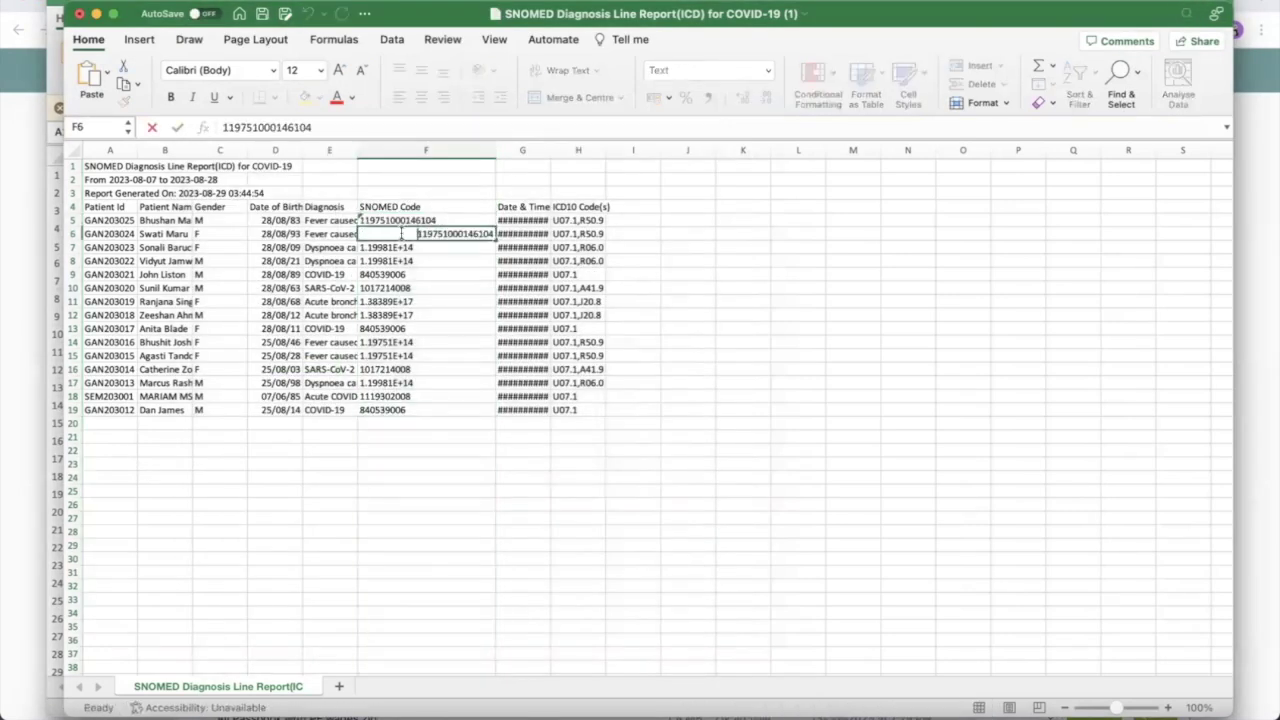
double_click(400, 247)
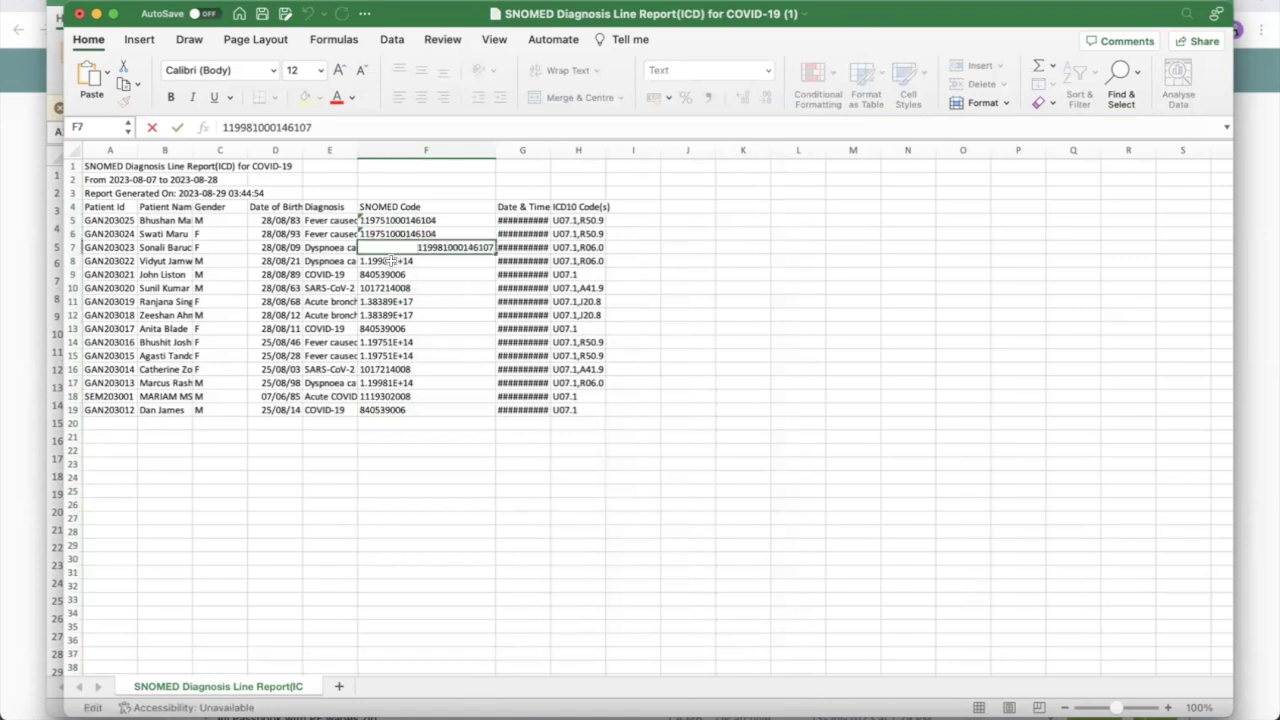
double_click(391, 260)
double_click(394, 301)
click(395, 315)
double_click(395, 315)
double_click(393, 342)
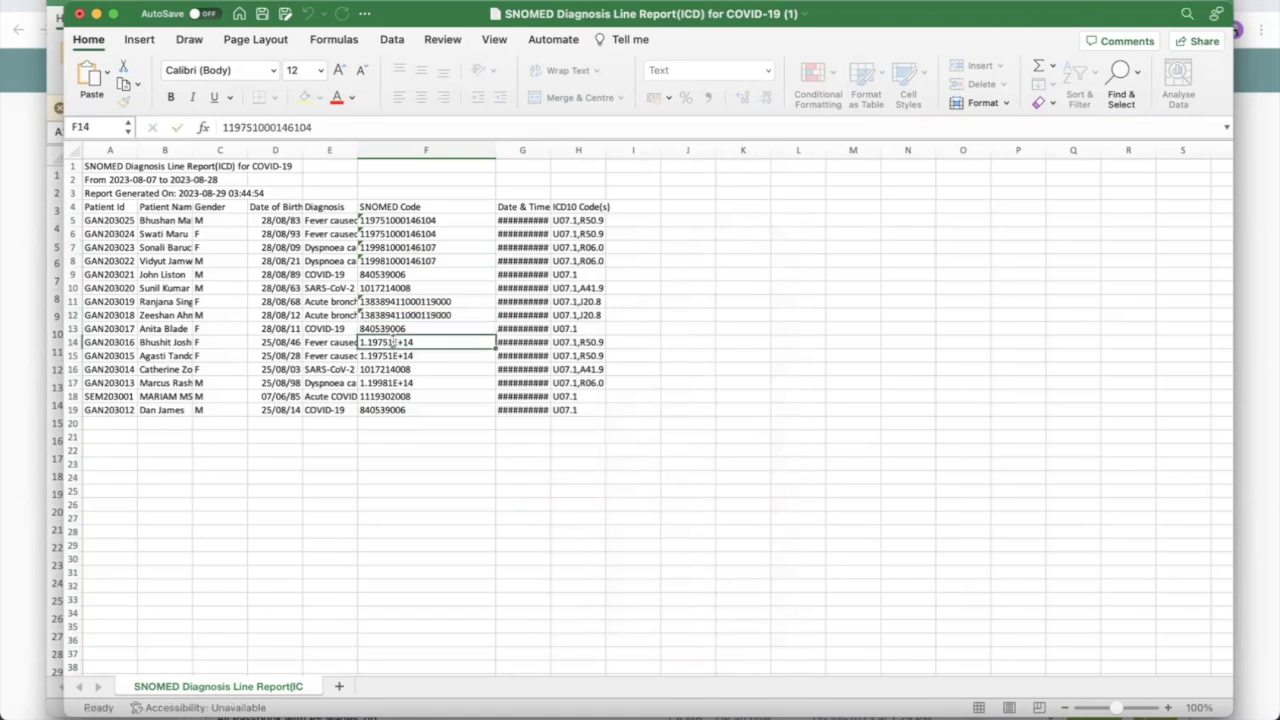
double_click(393, 356)
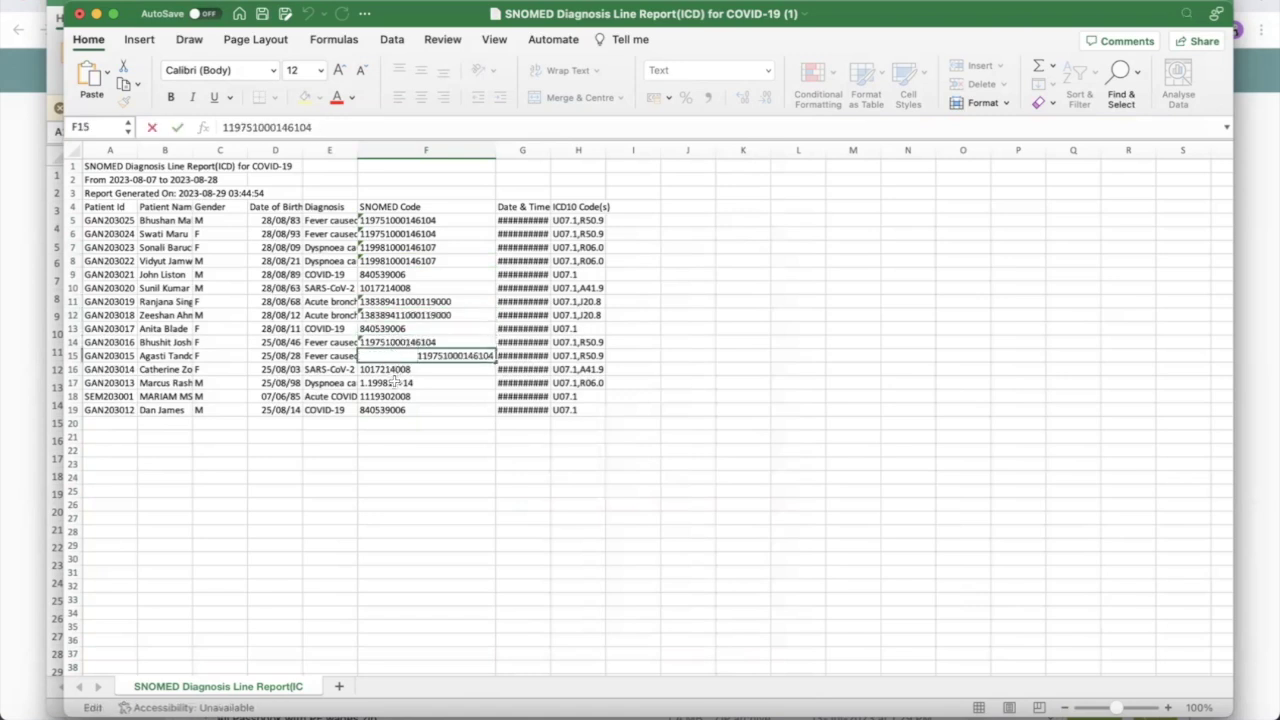
double_click(395, 383)
click(408, 436)
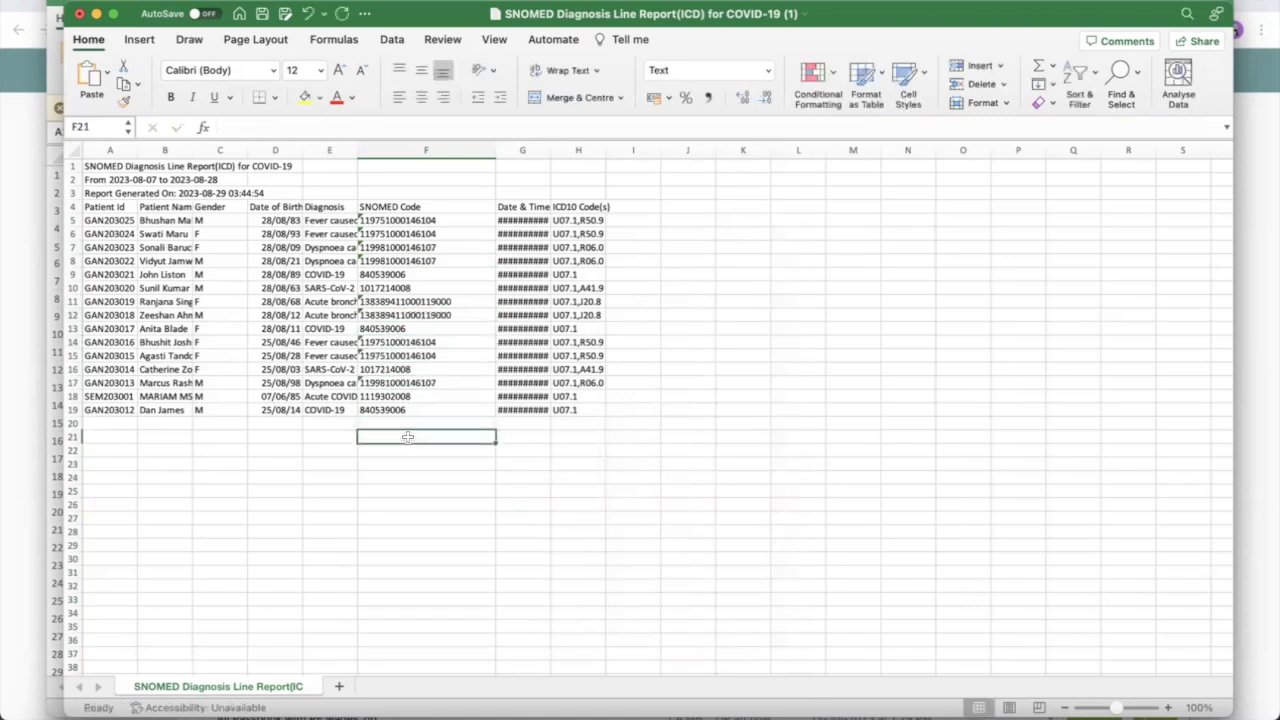
Create a pivot table on a new worksheet from the report table, from the Patient Id header through the last row of ICD10 Code(s).
scroll(408, 437, right, 2)
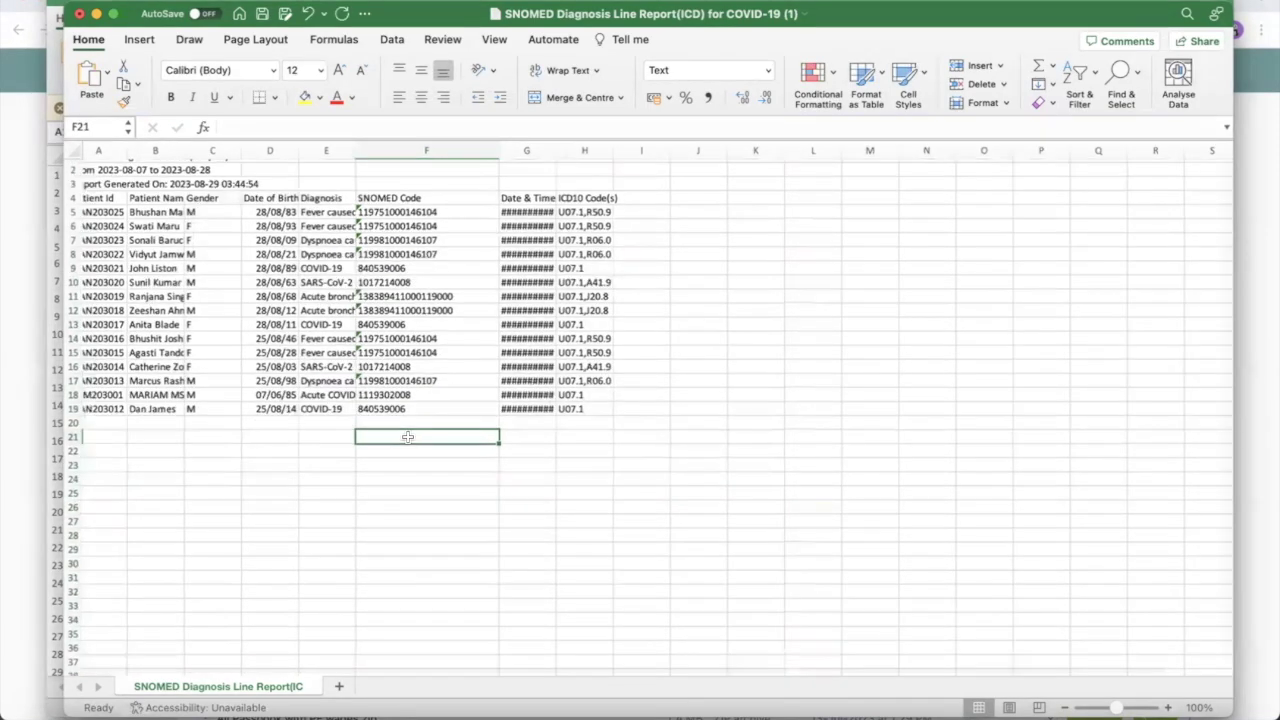
scroll(408, 437, up, 2)
scroll(408, 437, up, 2)
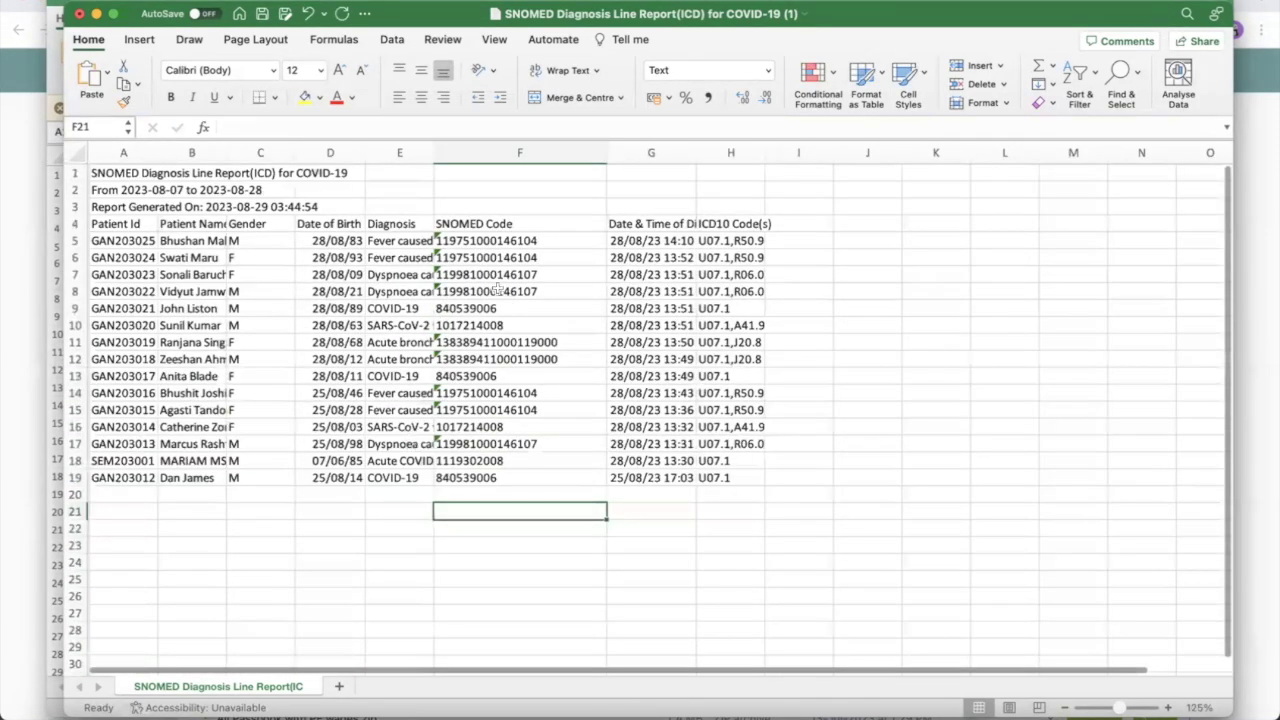
scroll(497, 290, right, 1)
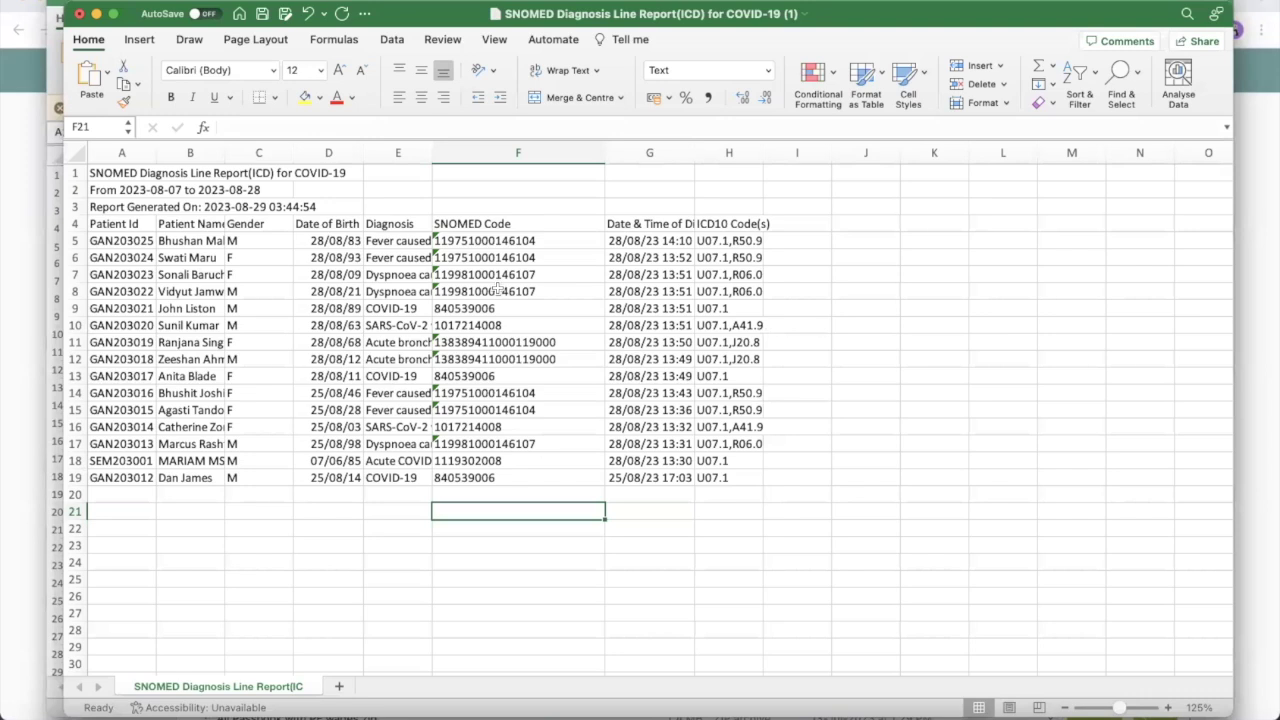
click(125, 224)
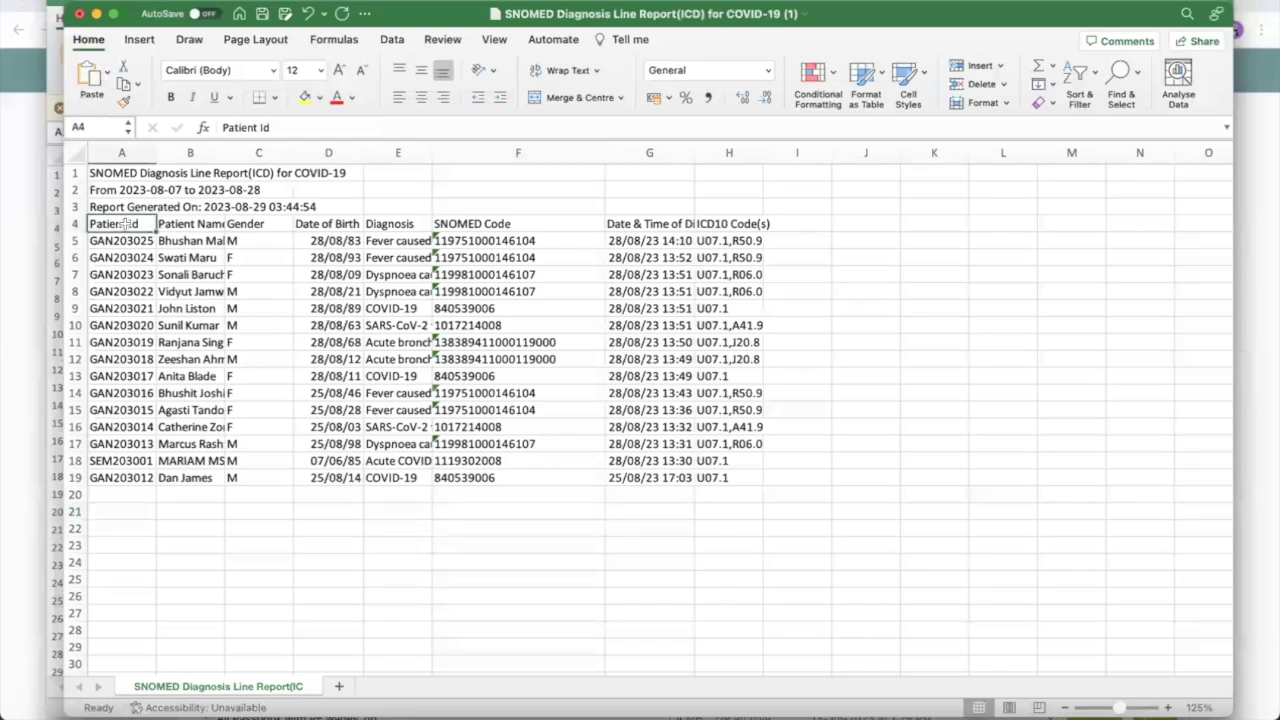
drag(125, 224, 763, 224)
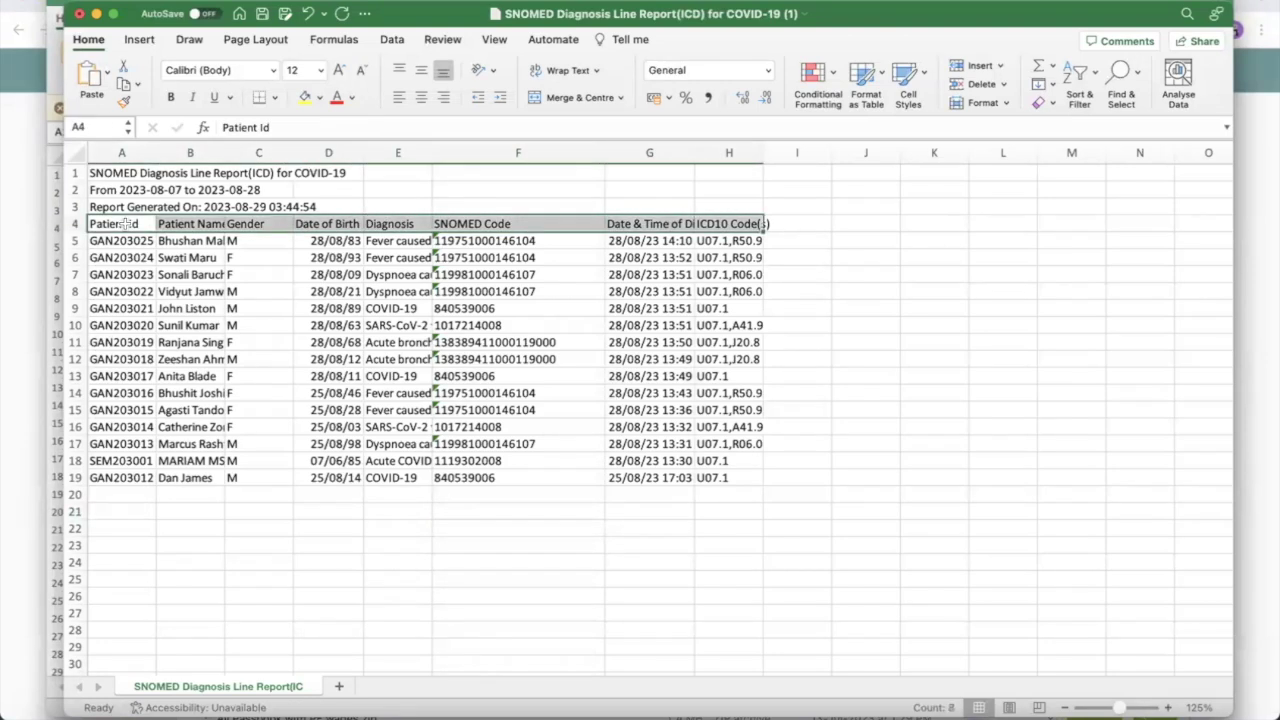
key(super+shift+Down)
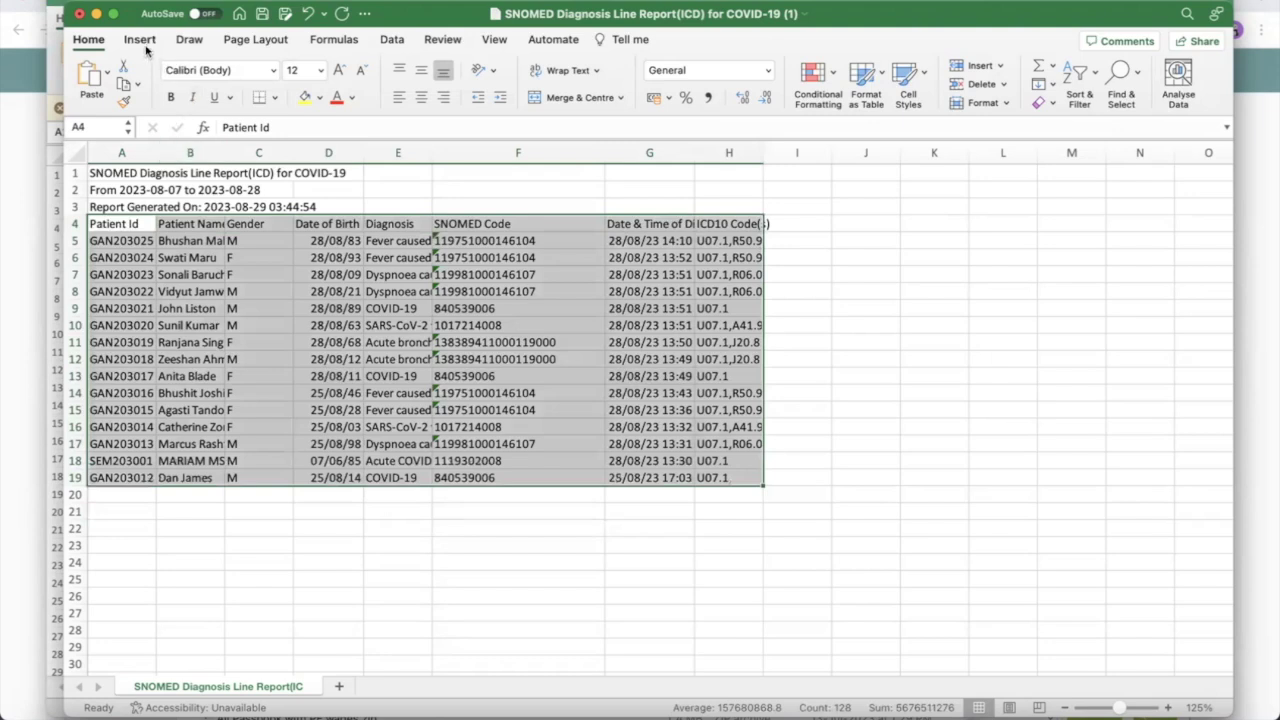
click(140, 40)
click(86, 78)
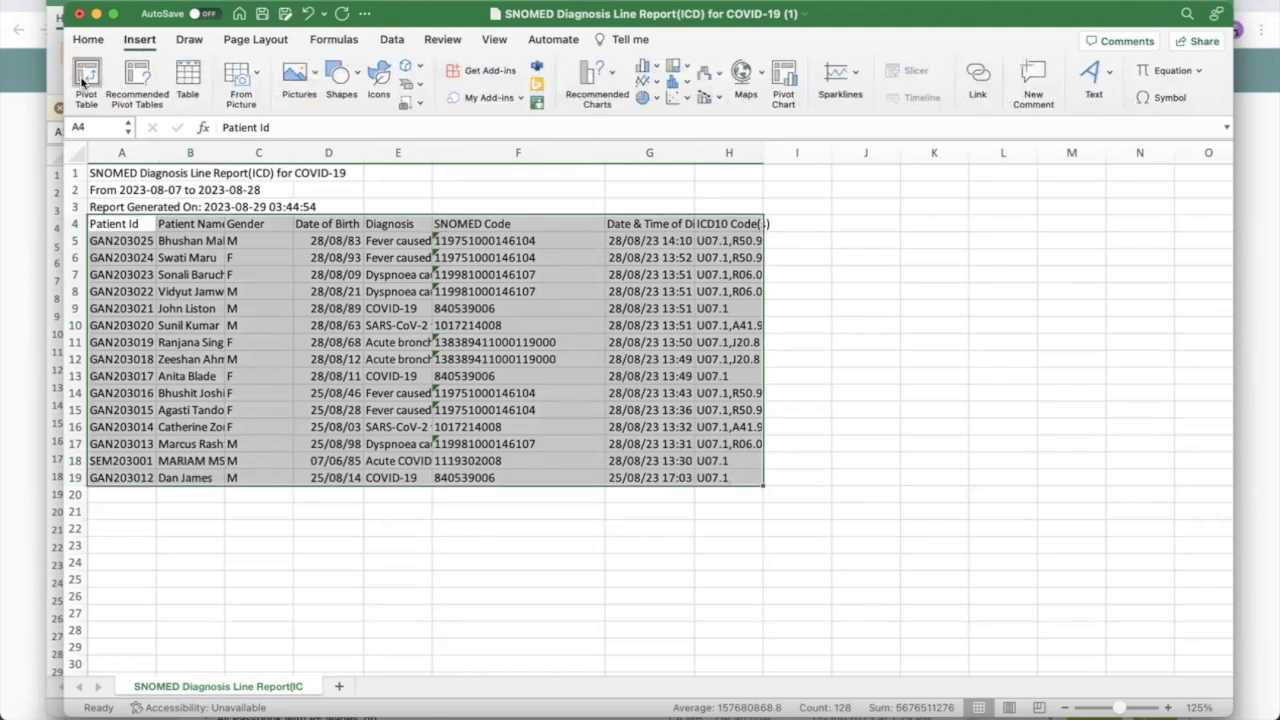
click(800, 367)
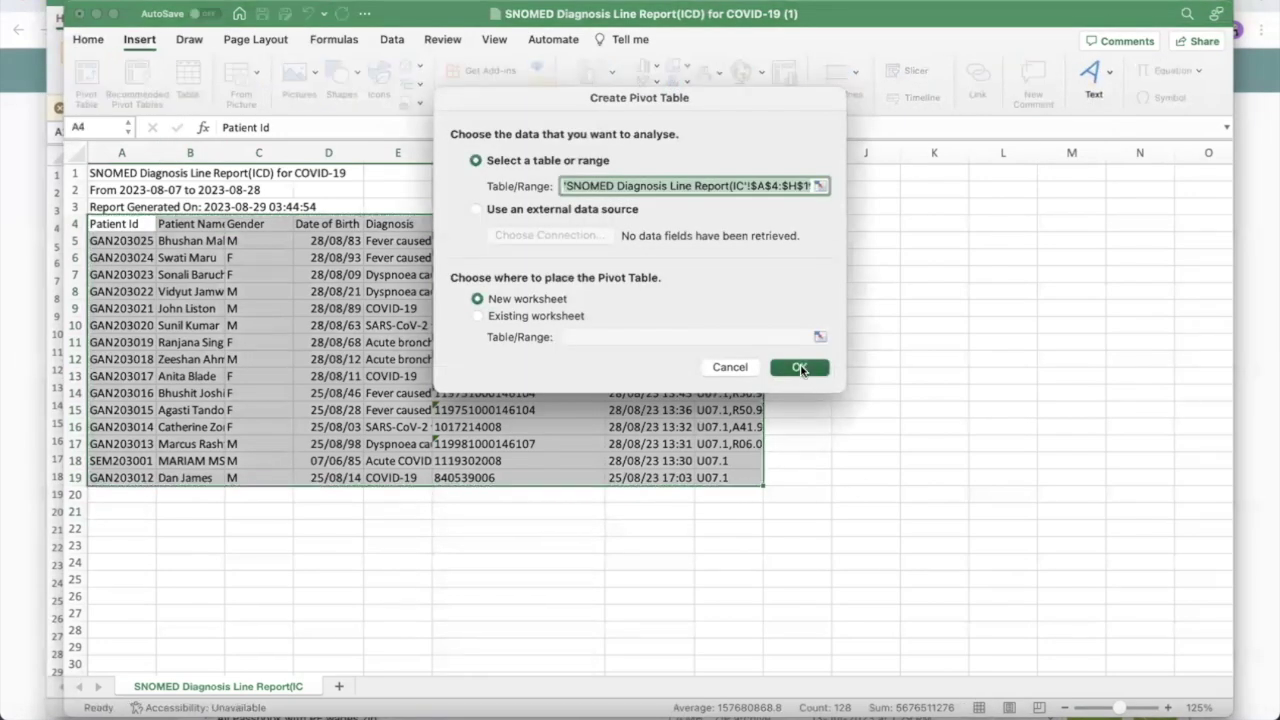
Lay out the pivot table with SNOMED Code and Diagnosis as rows and the count of Patient Id as values, then close the field list.
scroll(1042, 288, down, 2)
scroll(1042, 288, down, 1)
drag(1036, 256, 1047, 567)
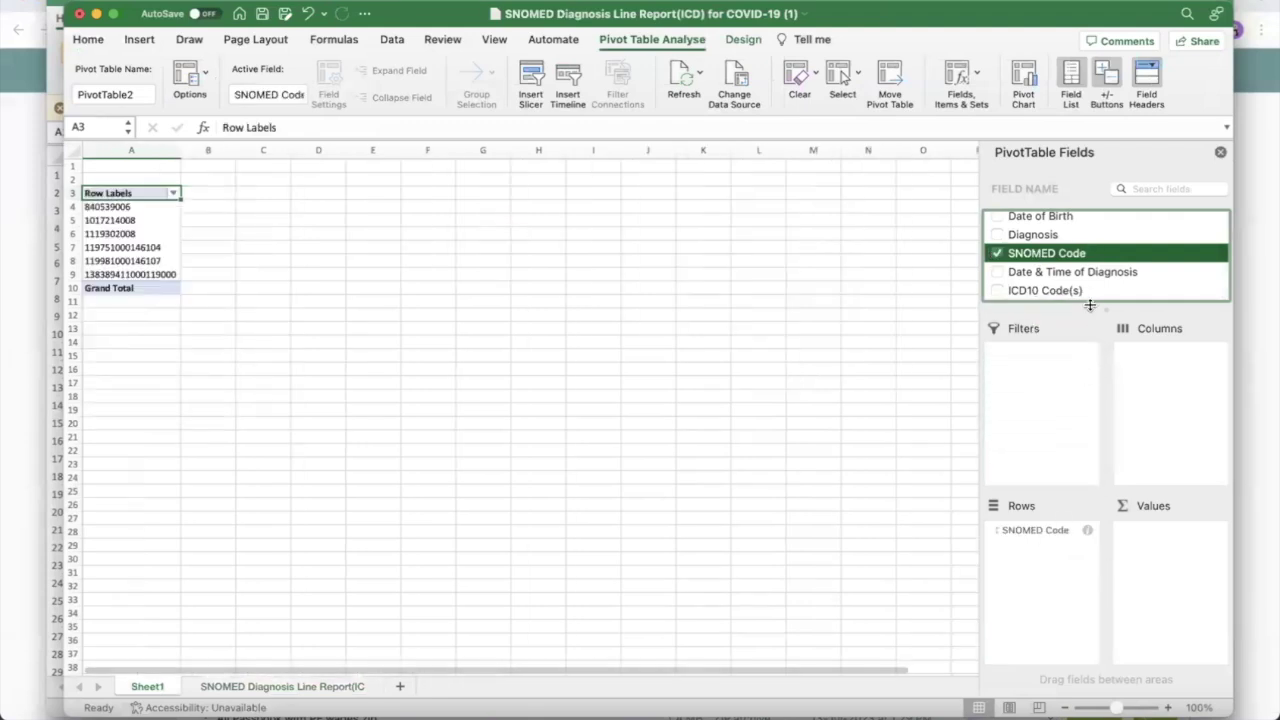
drag(1040, 240, 1058, 581)
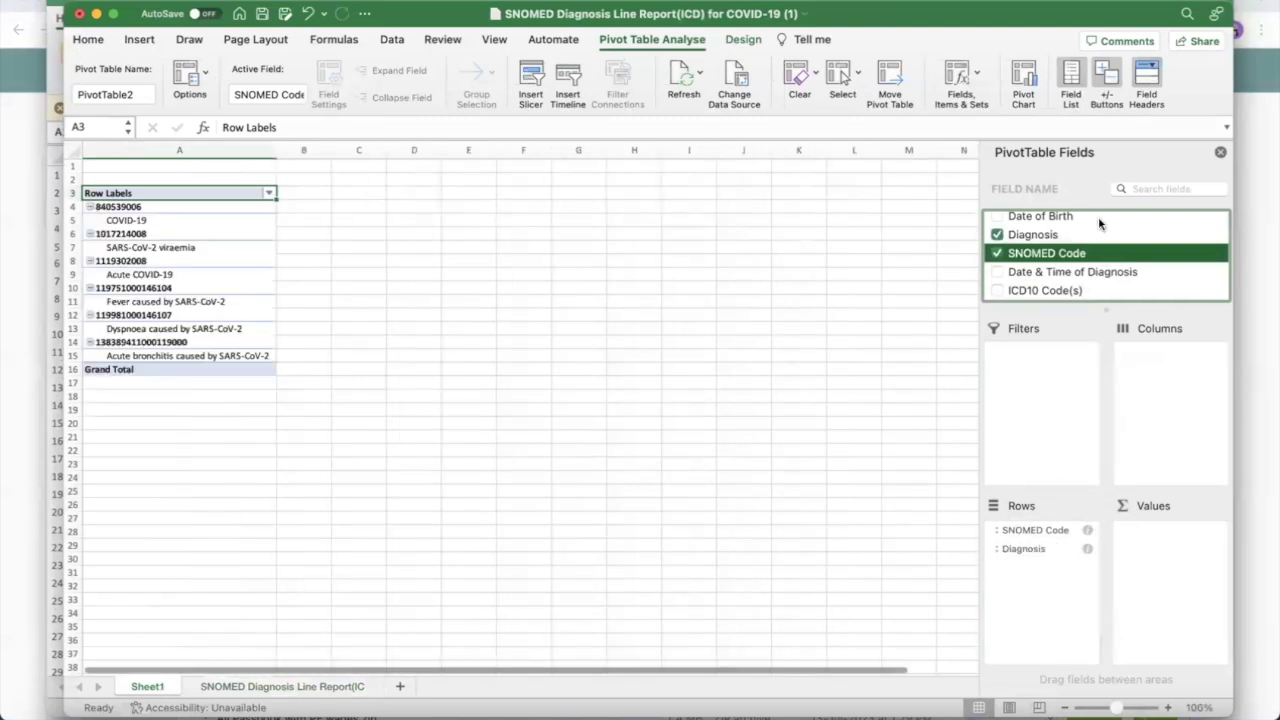
scroll(1094, 270, up, 3)
drag(1046, 222, 1167, 571)
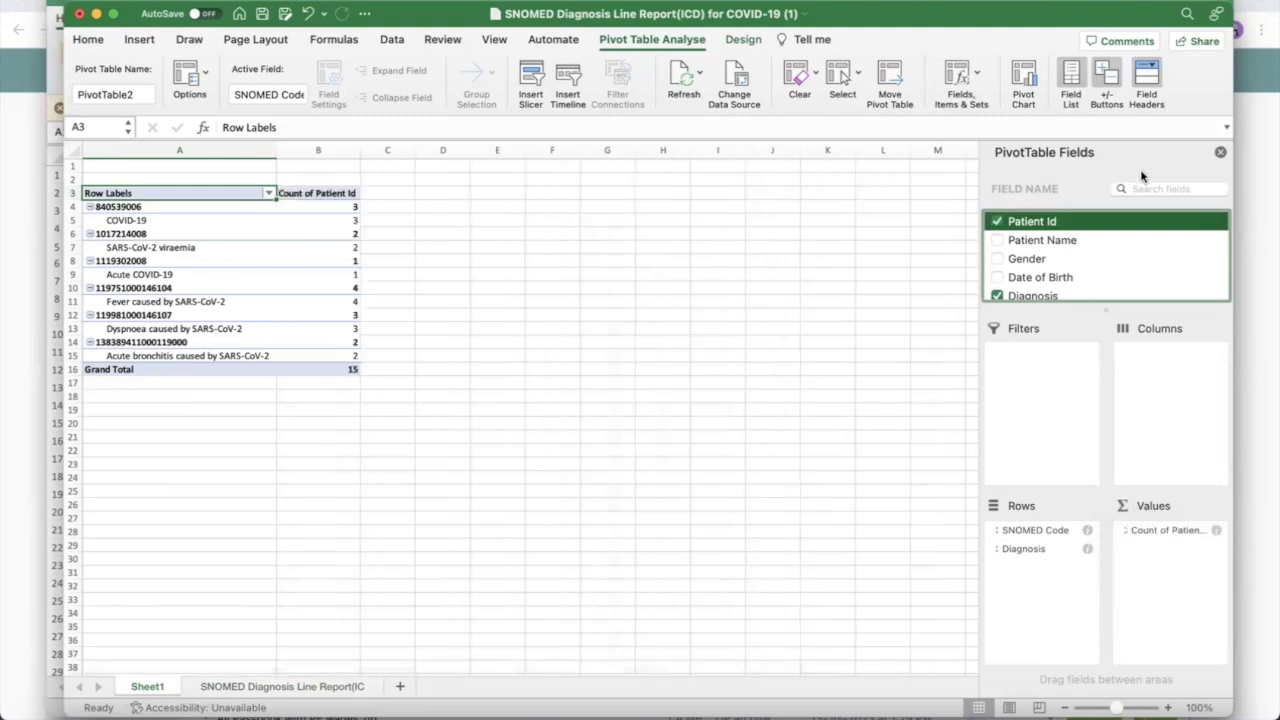
click(1220, 152)
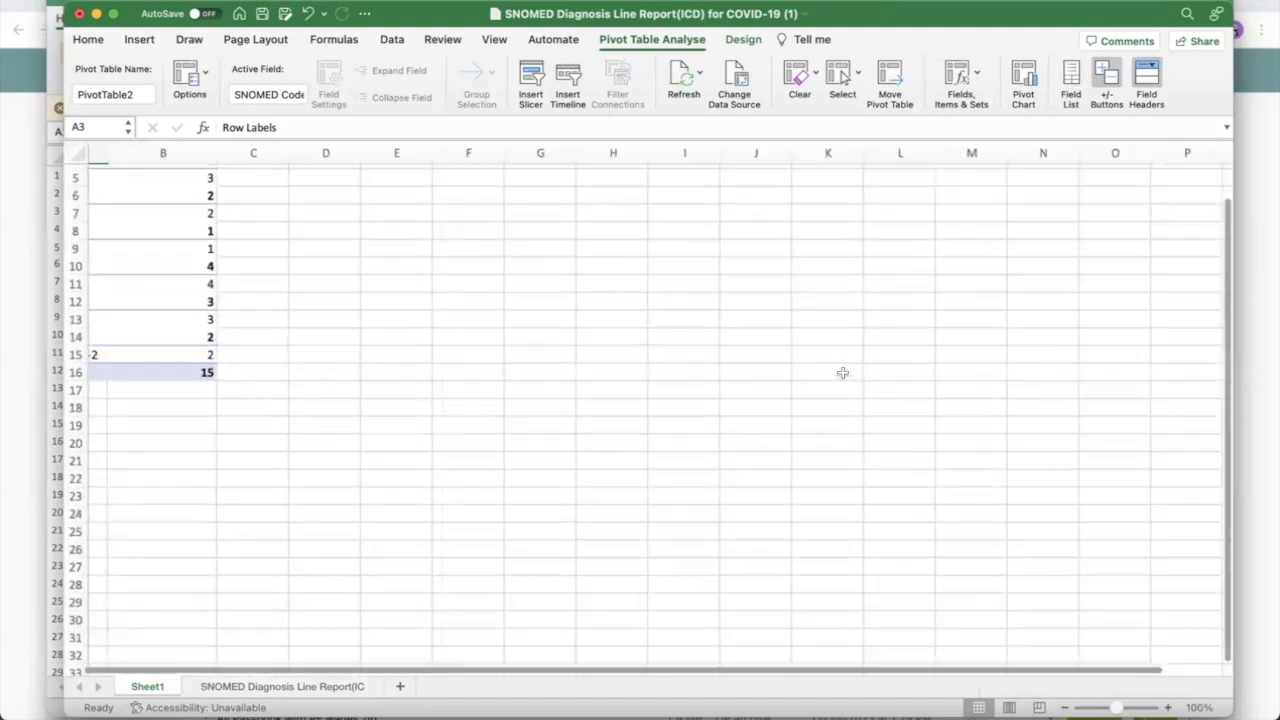
scroll(843, 377, up, 3)
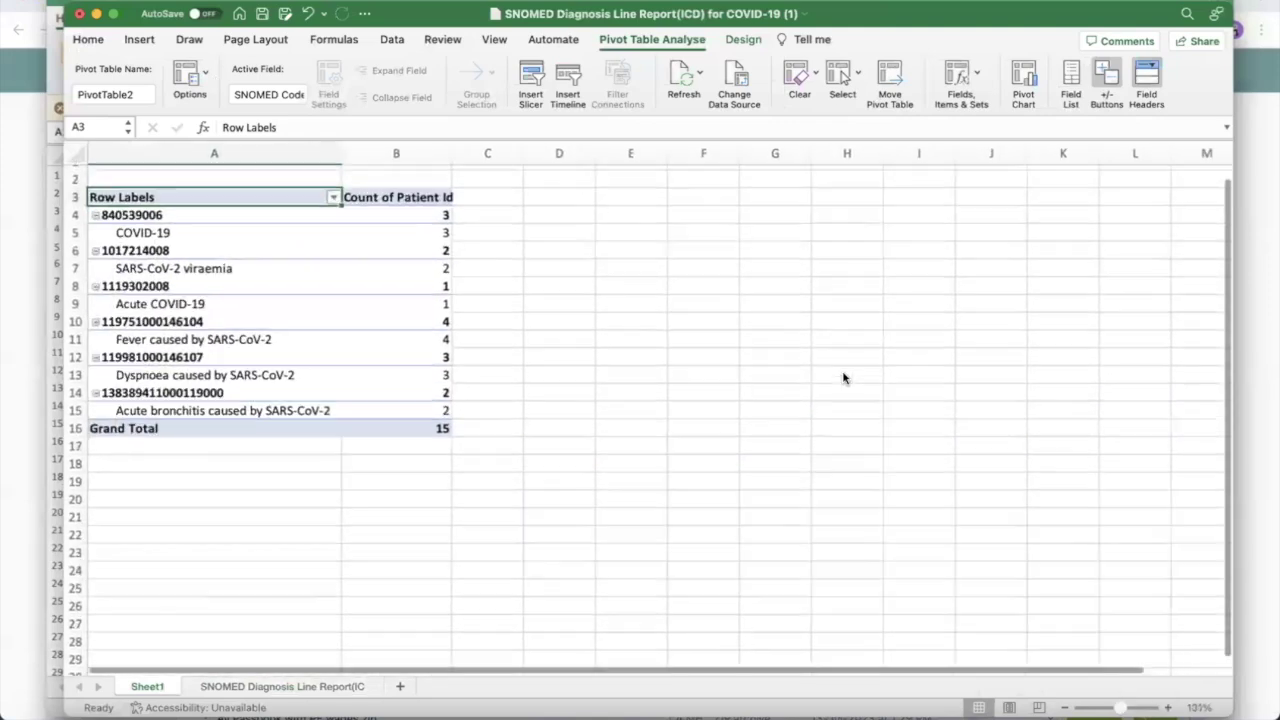
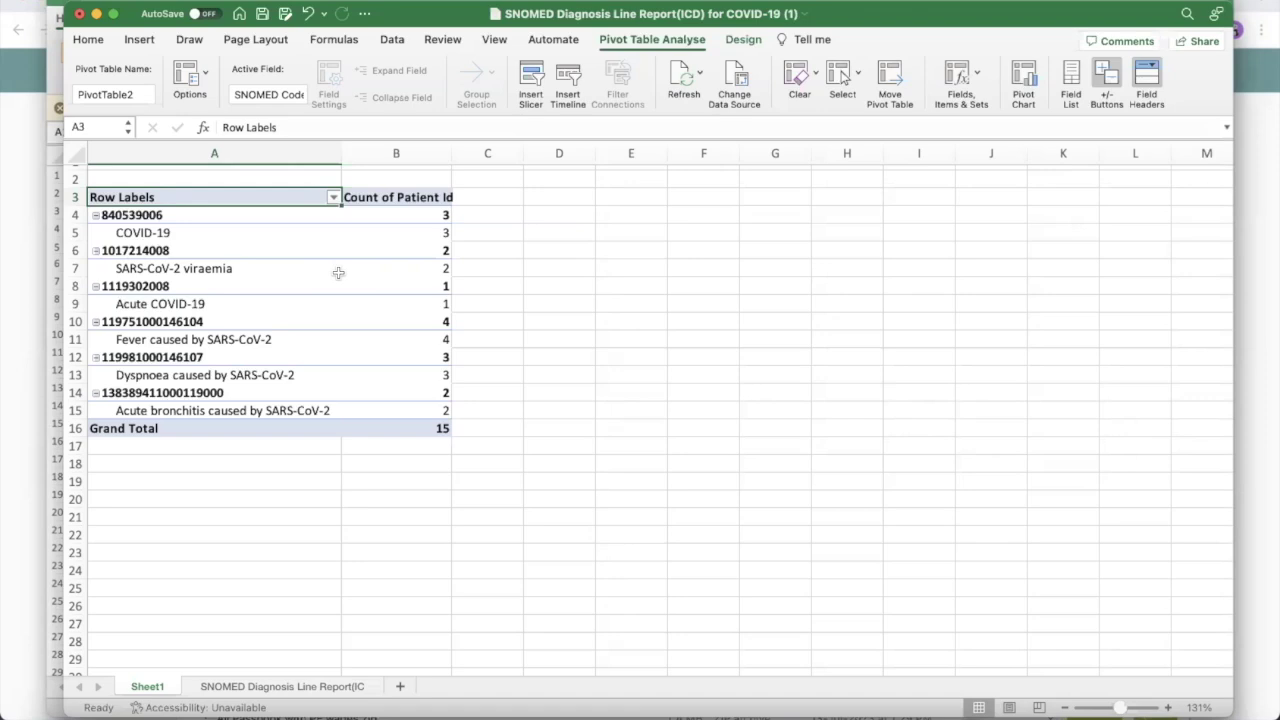
Leave the pivot table and switch from Excel back to the Bahmni reports list in Chrome.
click(200, 688)
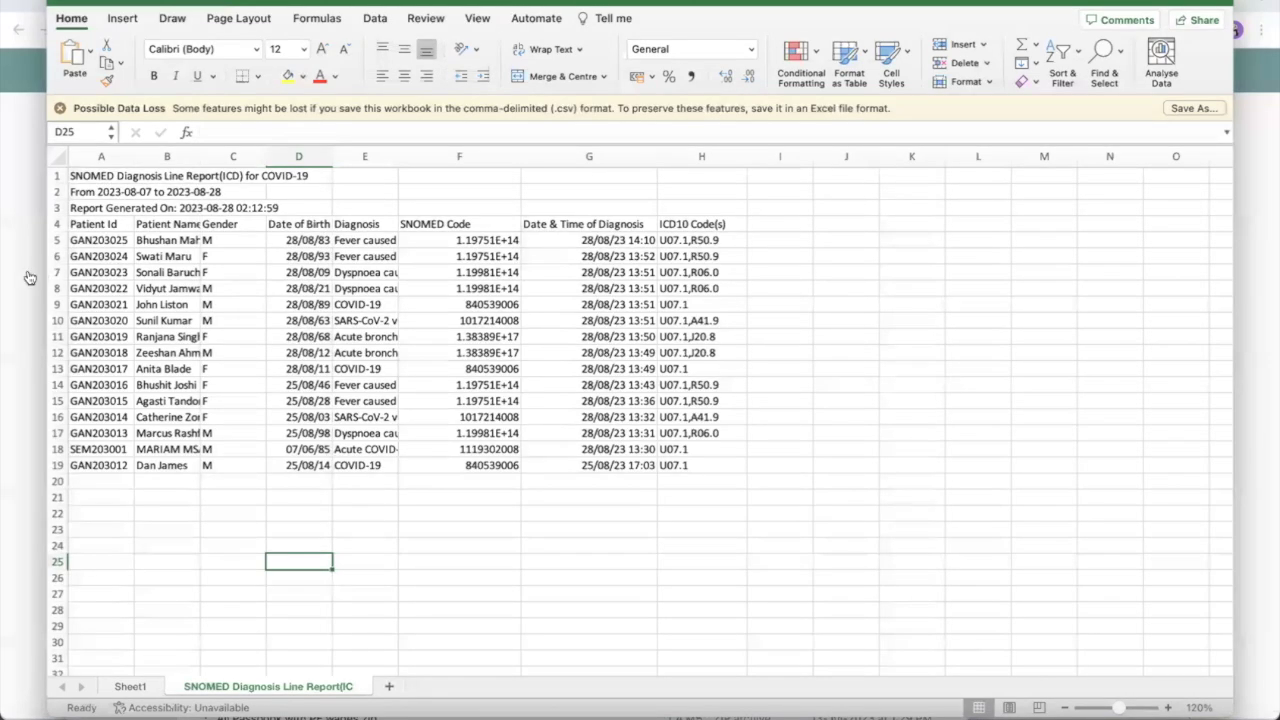
key(super+Tab)
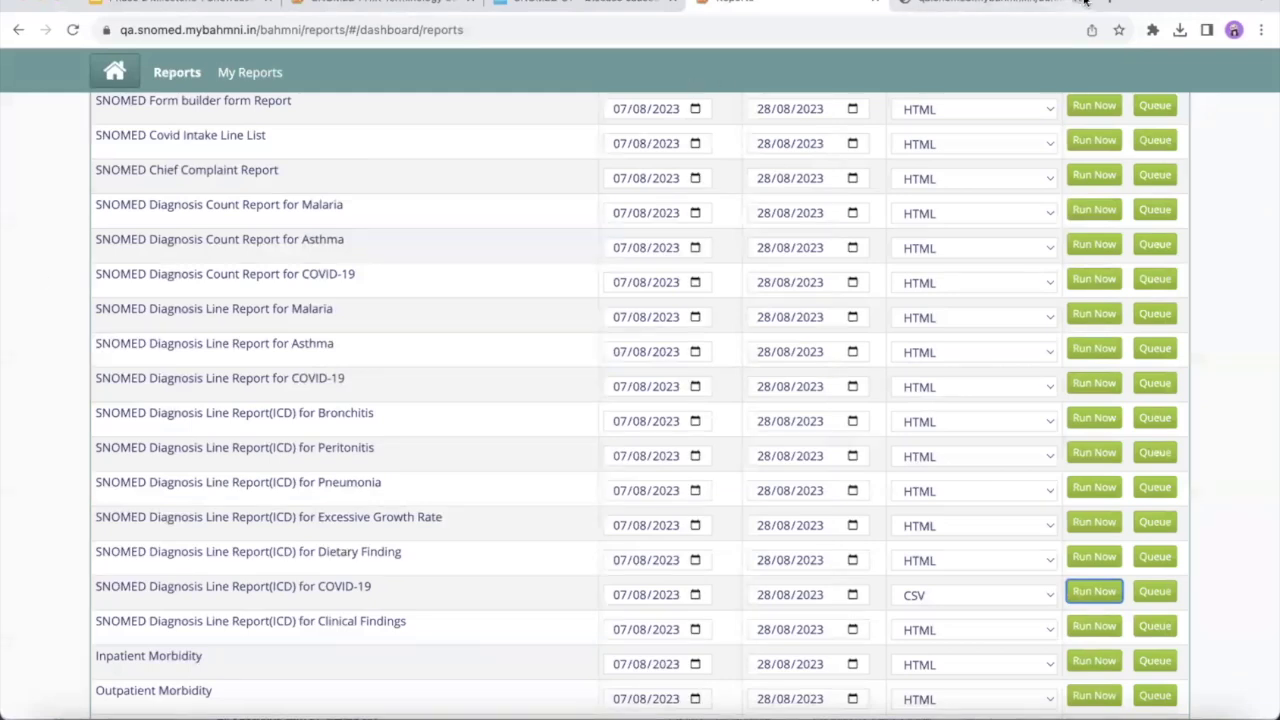
Open the bookmarked SCT - ICD Maps Demo page in a new browser tab.
click(1115, 8)
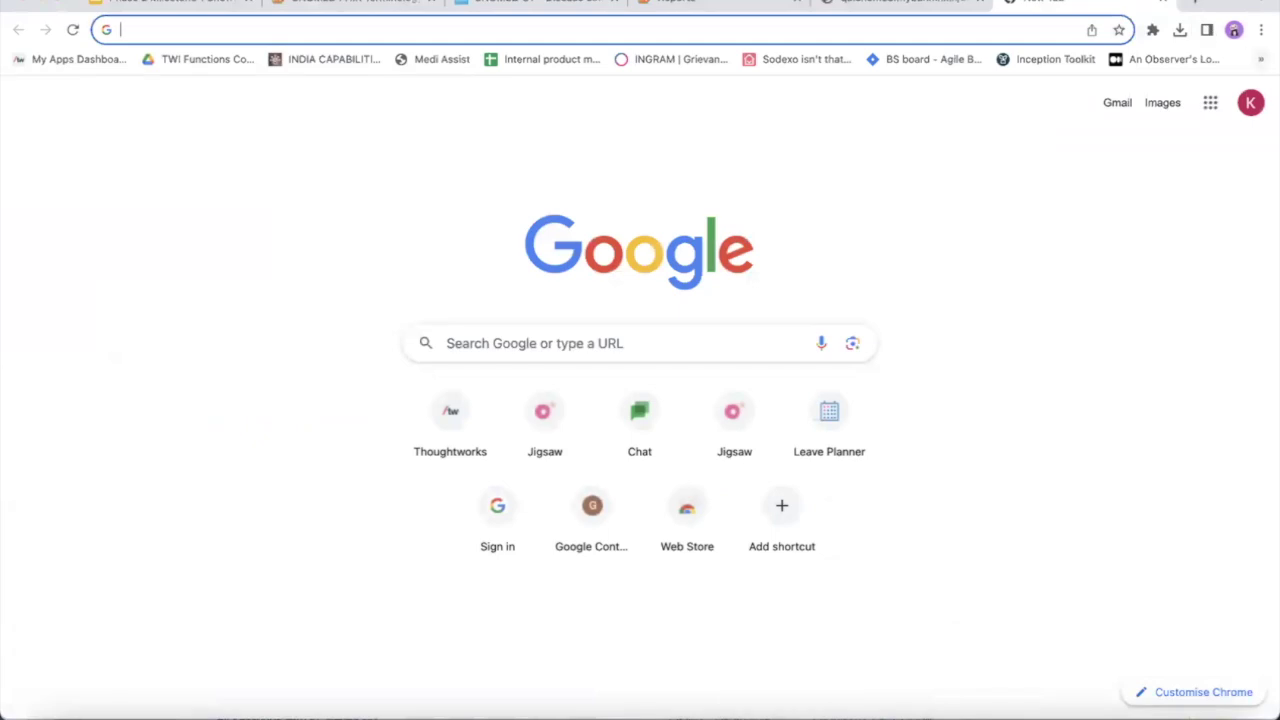
click(1259, 59)
scroll(1080, 609, down, 1)
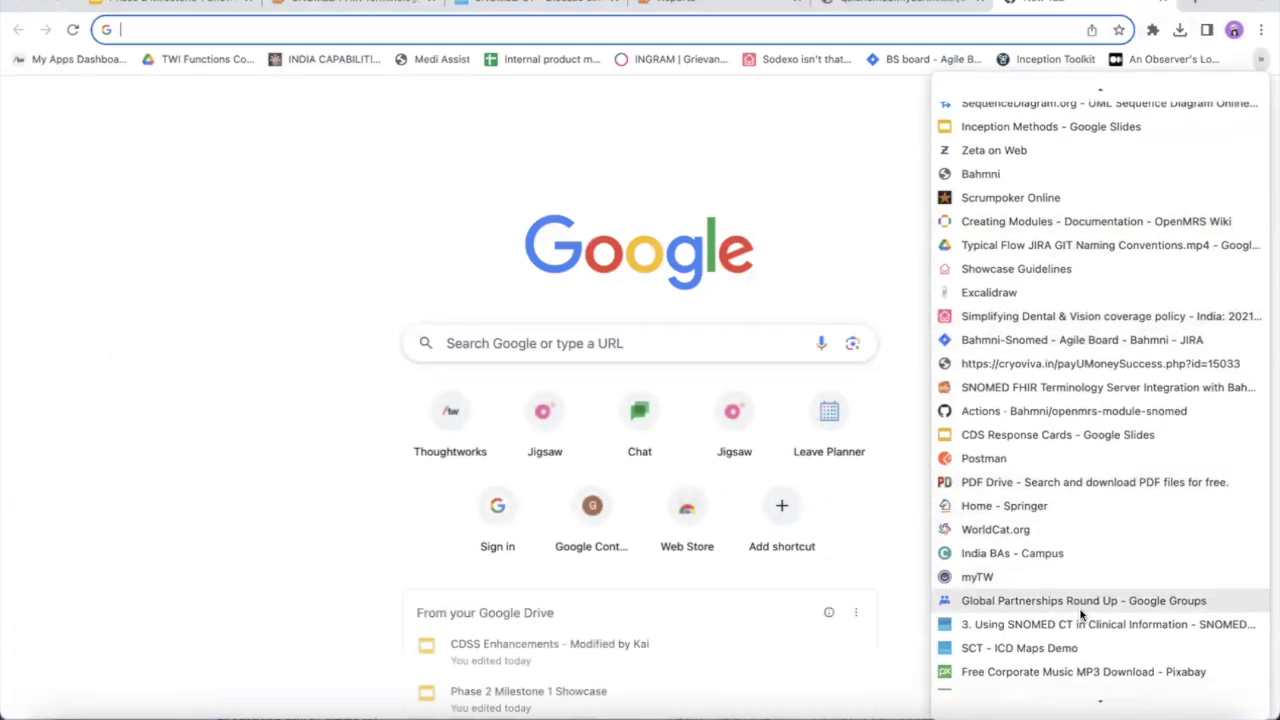
click(1053, 652)
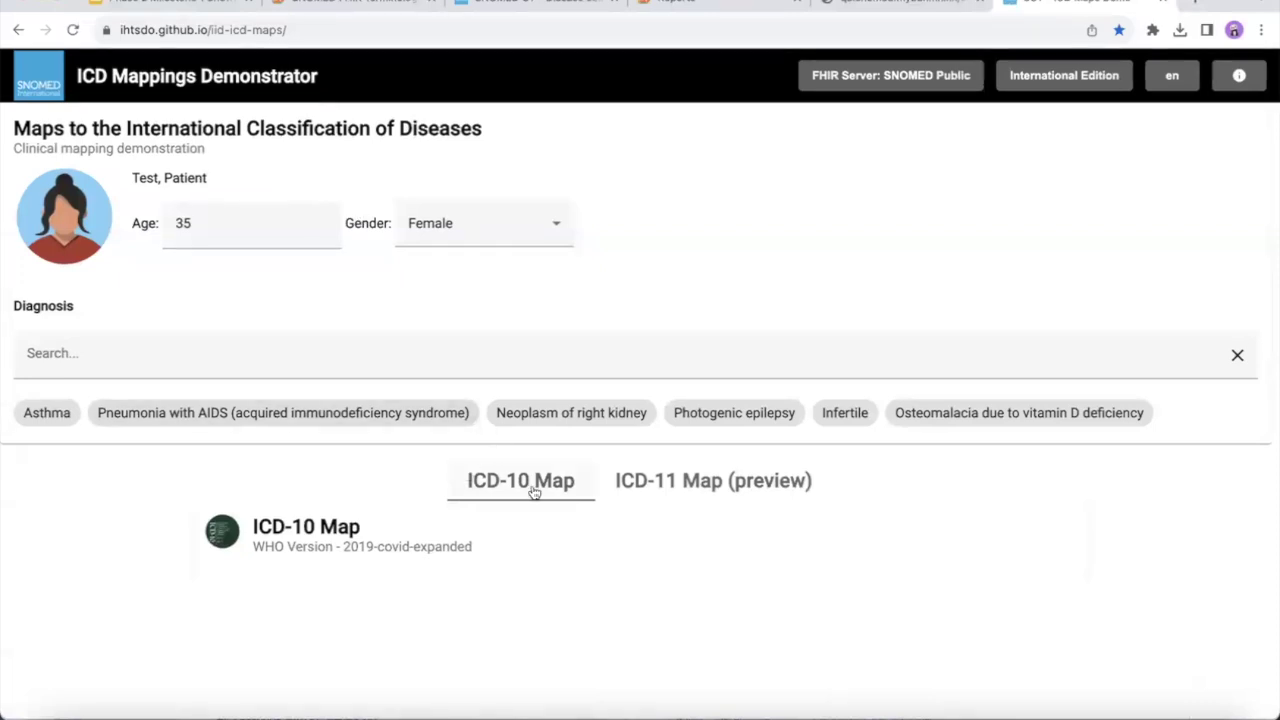
Search for bronchitis as the diagnosis and select the Bronchitis concept to load its ICD map.
click(262, 354)
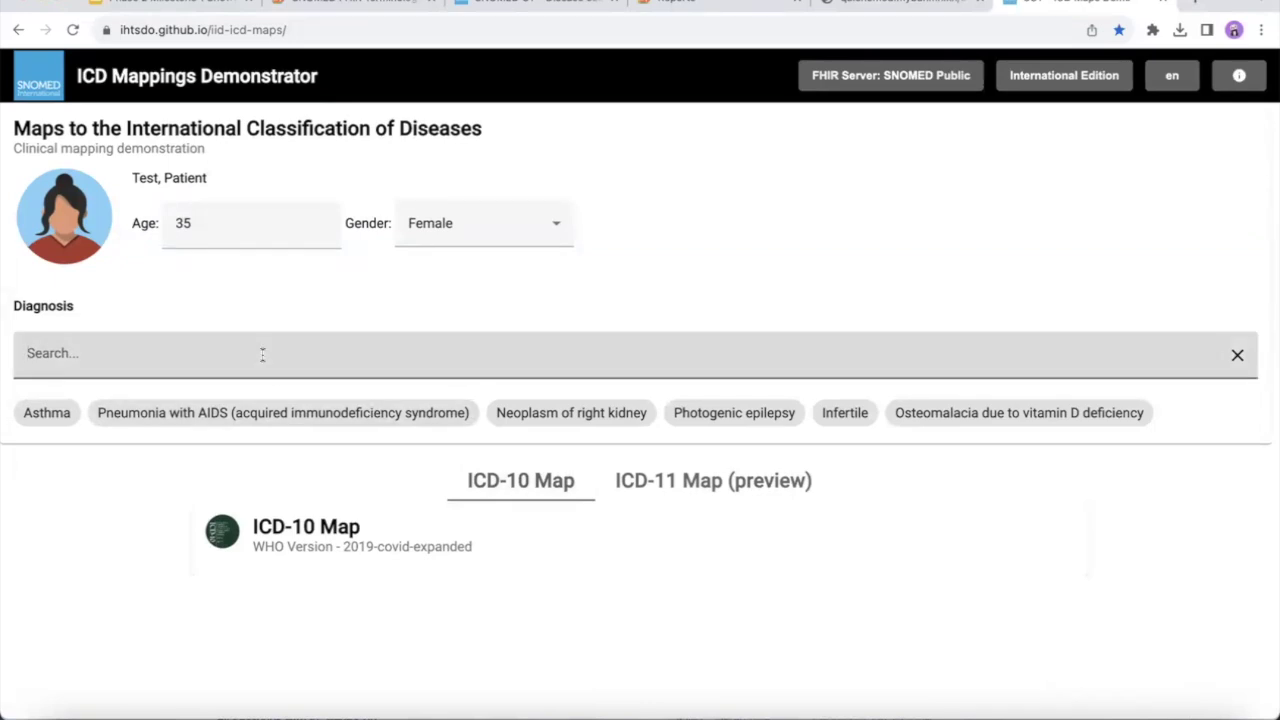
text(bronchitis)
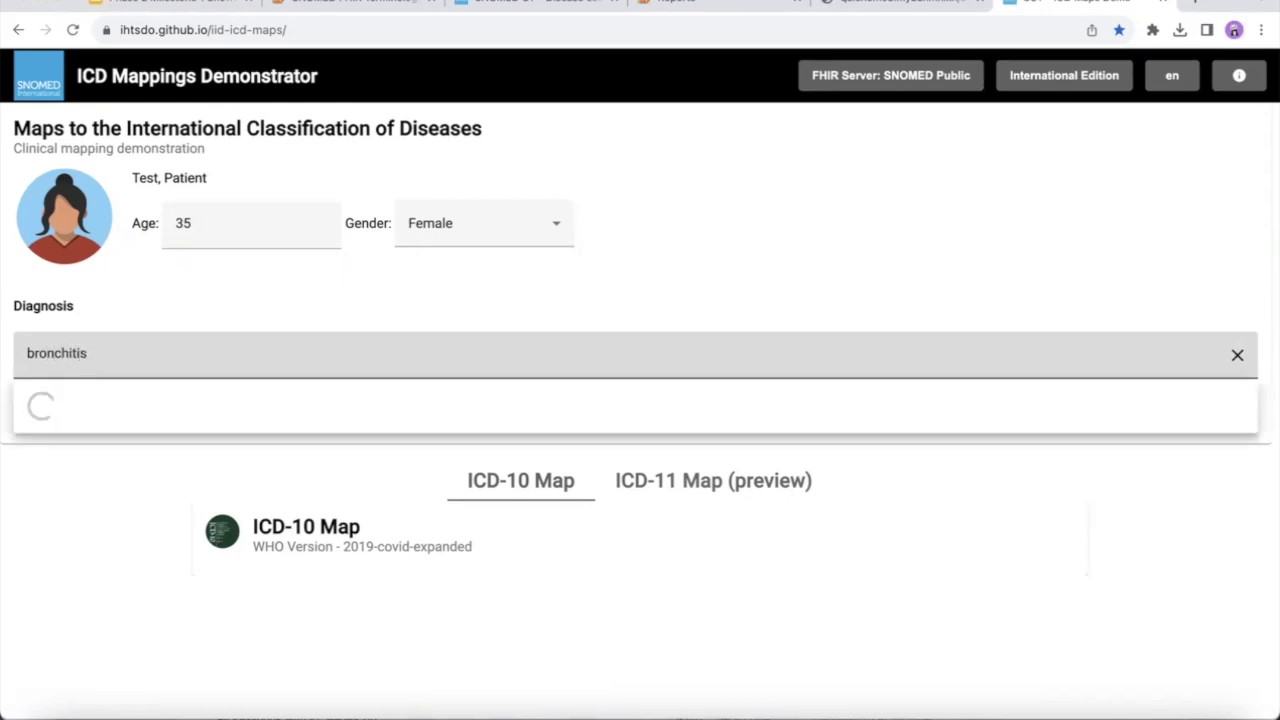
click(141, 405)
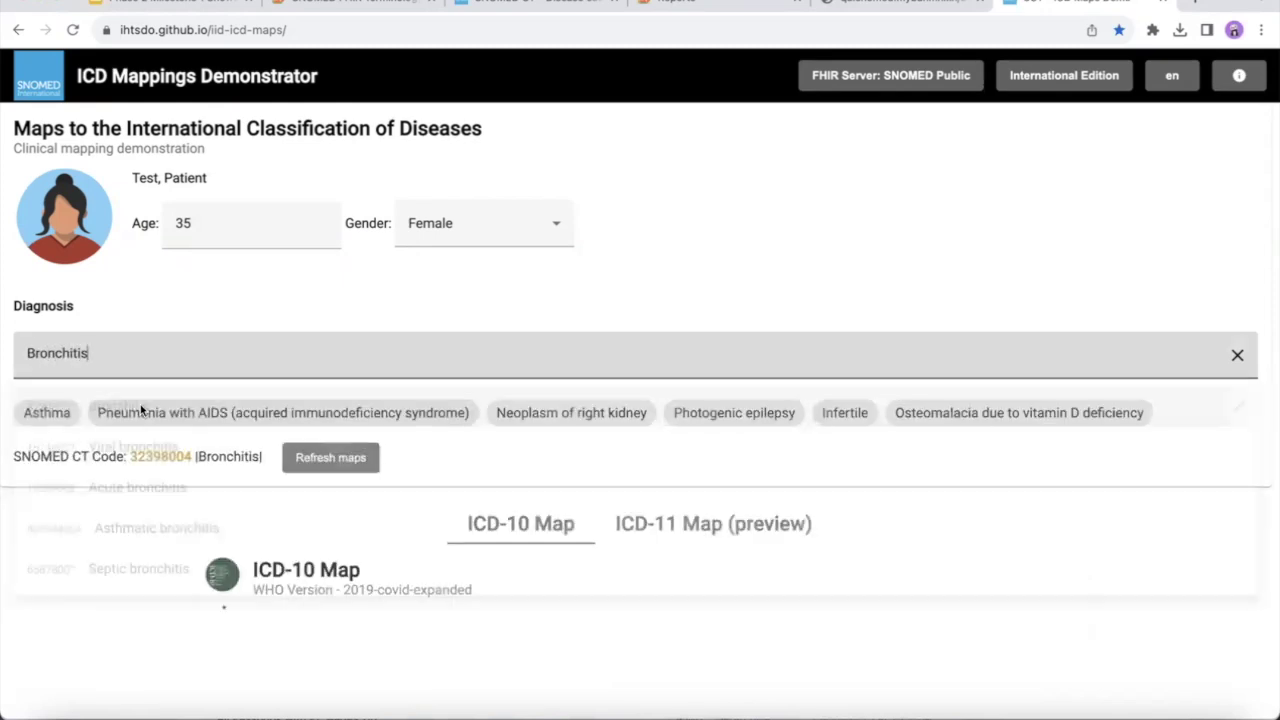
Examine the ICD-10 map rules for Bronchitis, comparing the age condition and its map target with the test patient's age.
scroll(383, 415, down, 1)
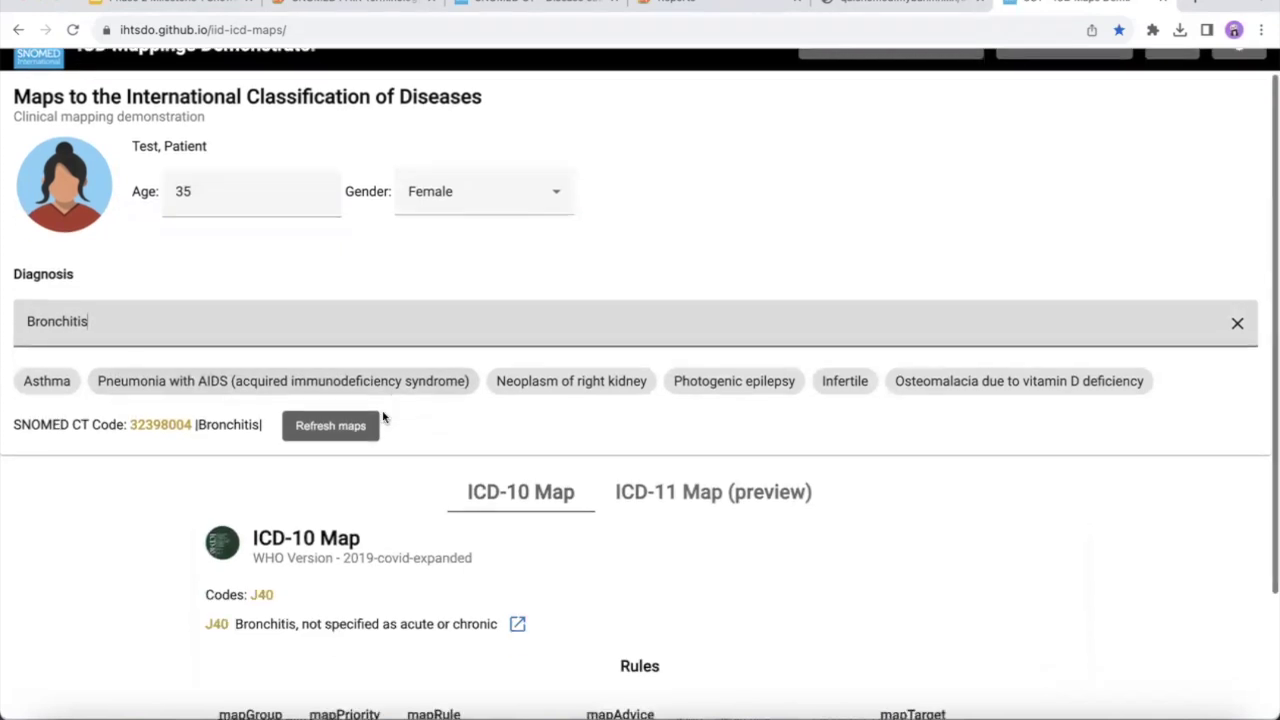
scroll(384, 416, down, 3)
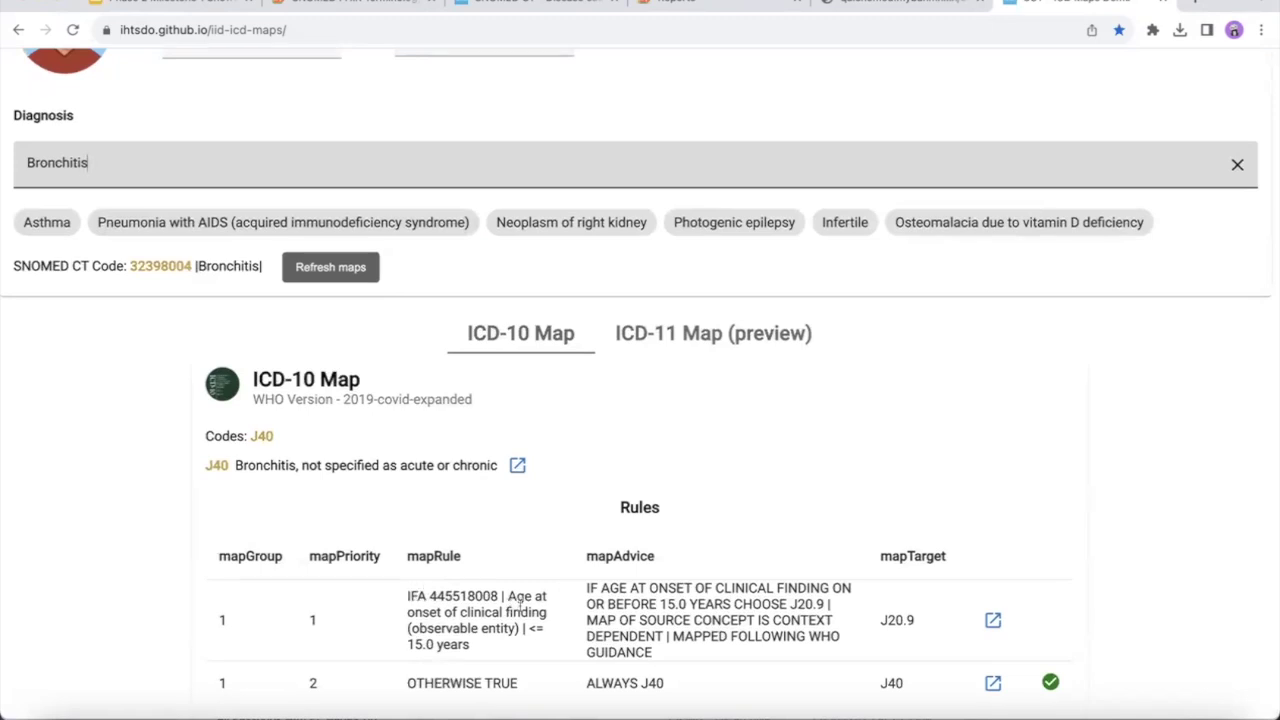
click(409, 648)
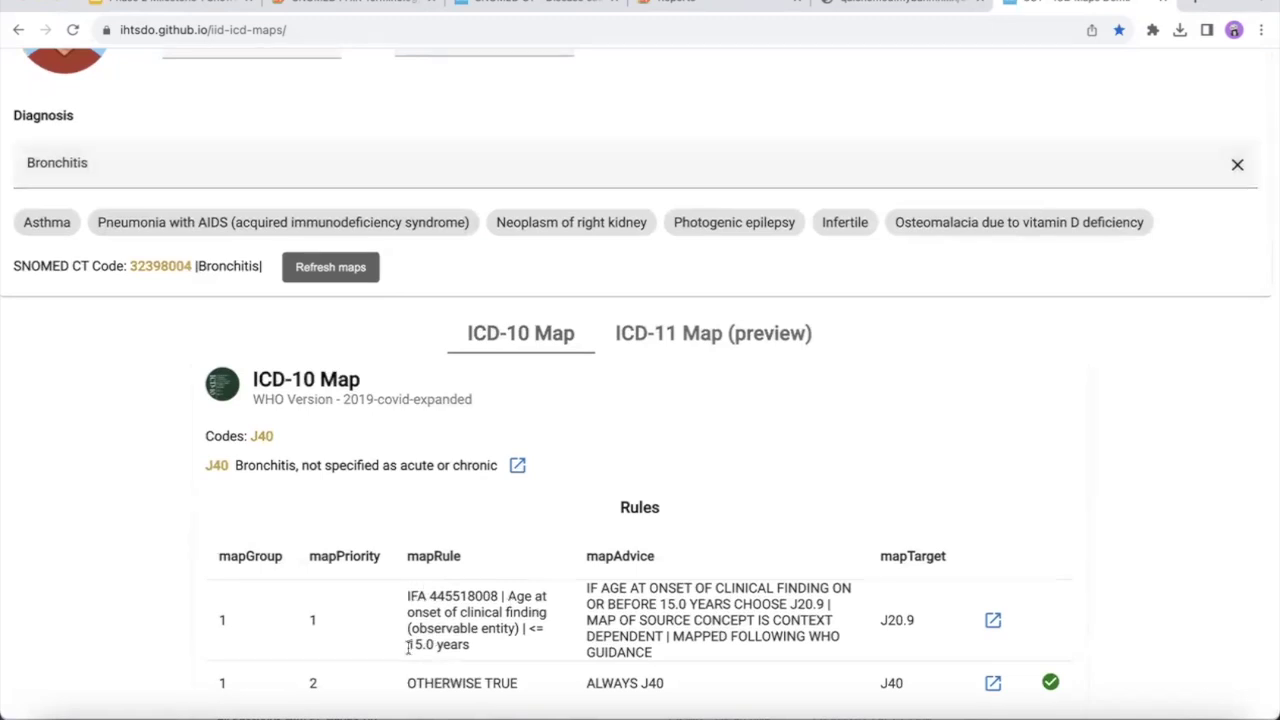
drag(409, 648, 467, 649)
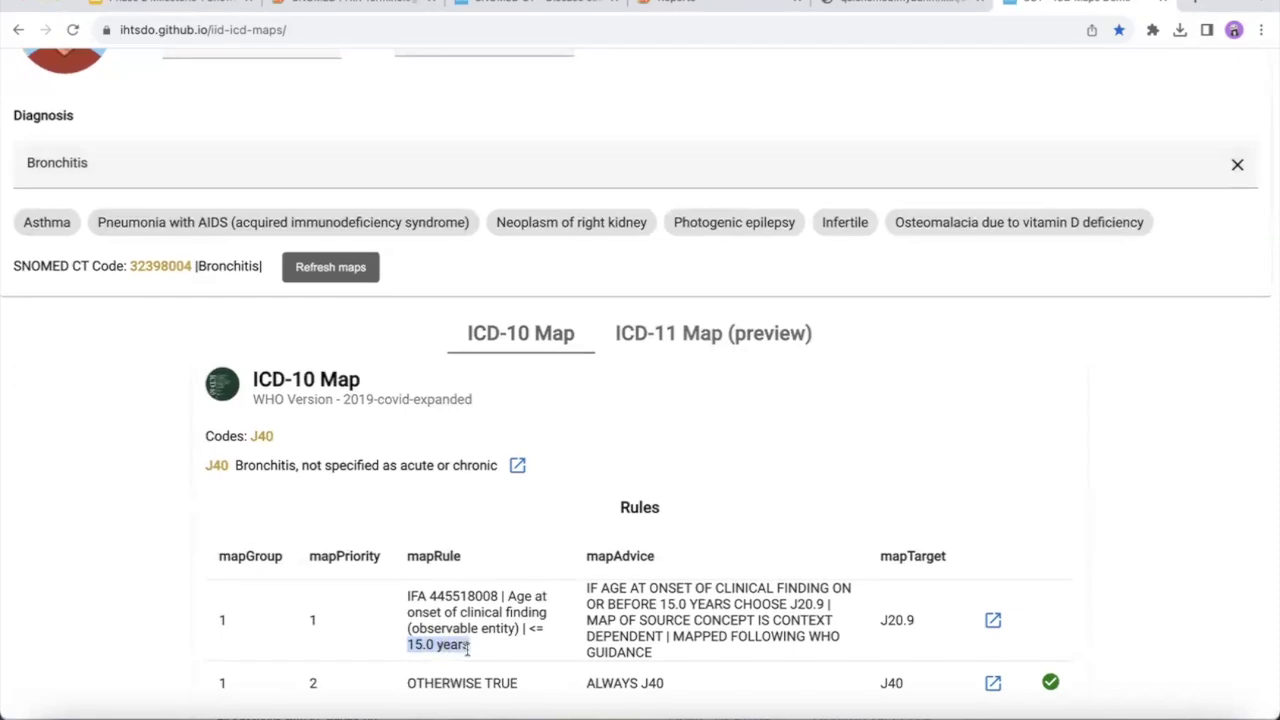
click(886, 620)
double_click(886, 620)
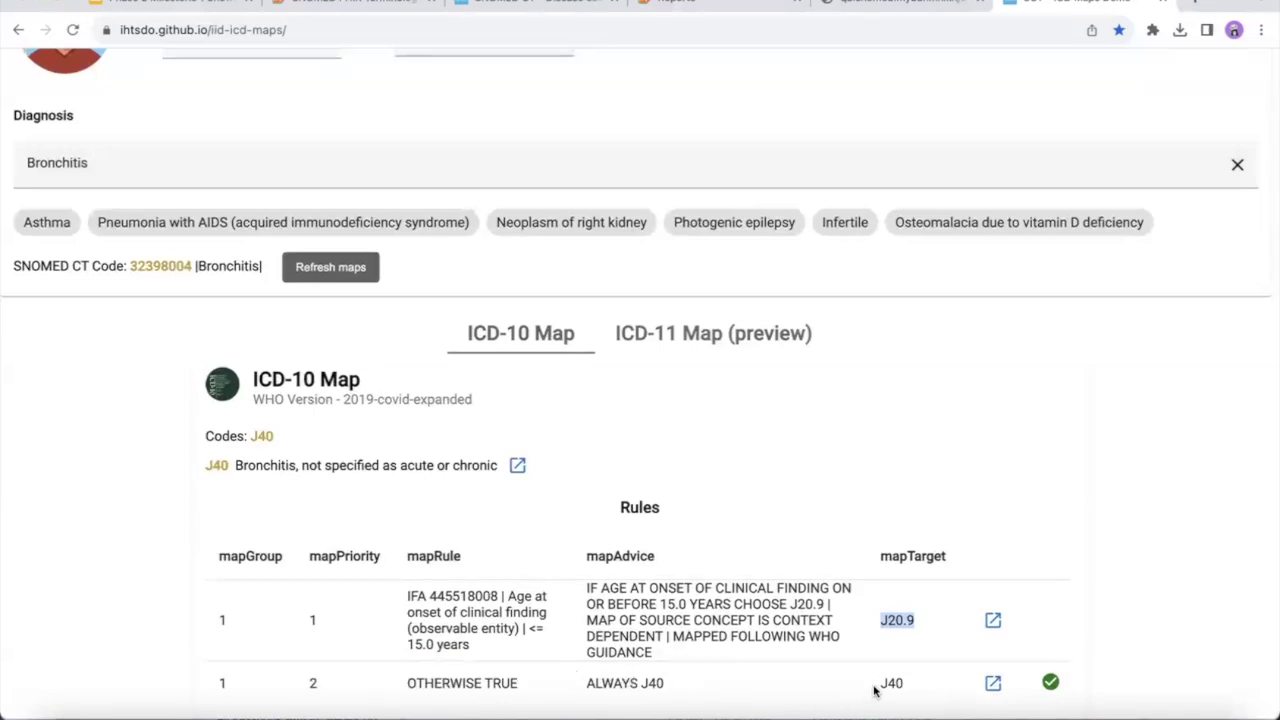
scroll(840, 449, up, 3)
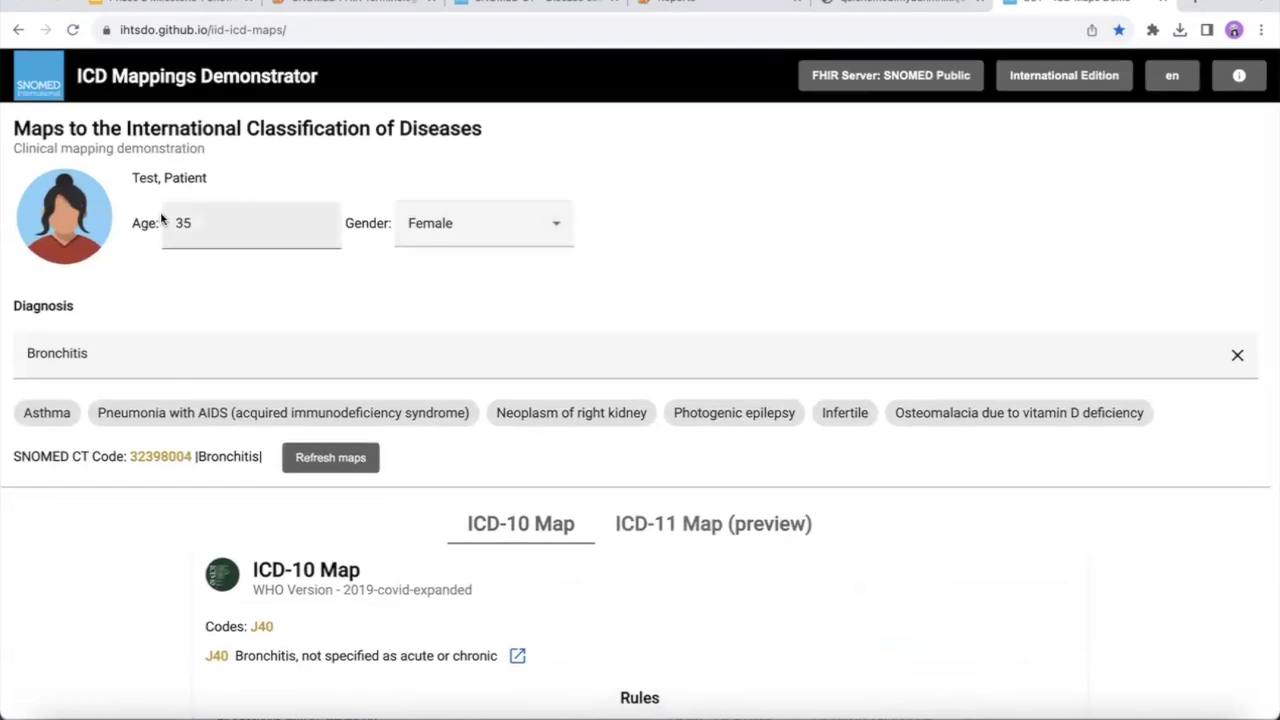
scroll(200, 223, down, 4)
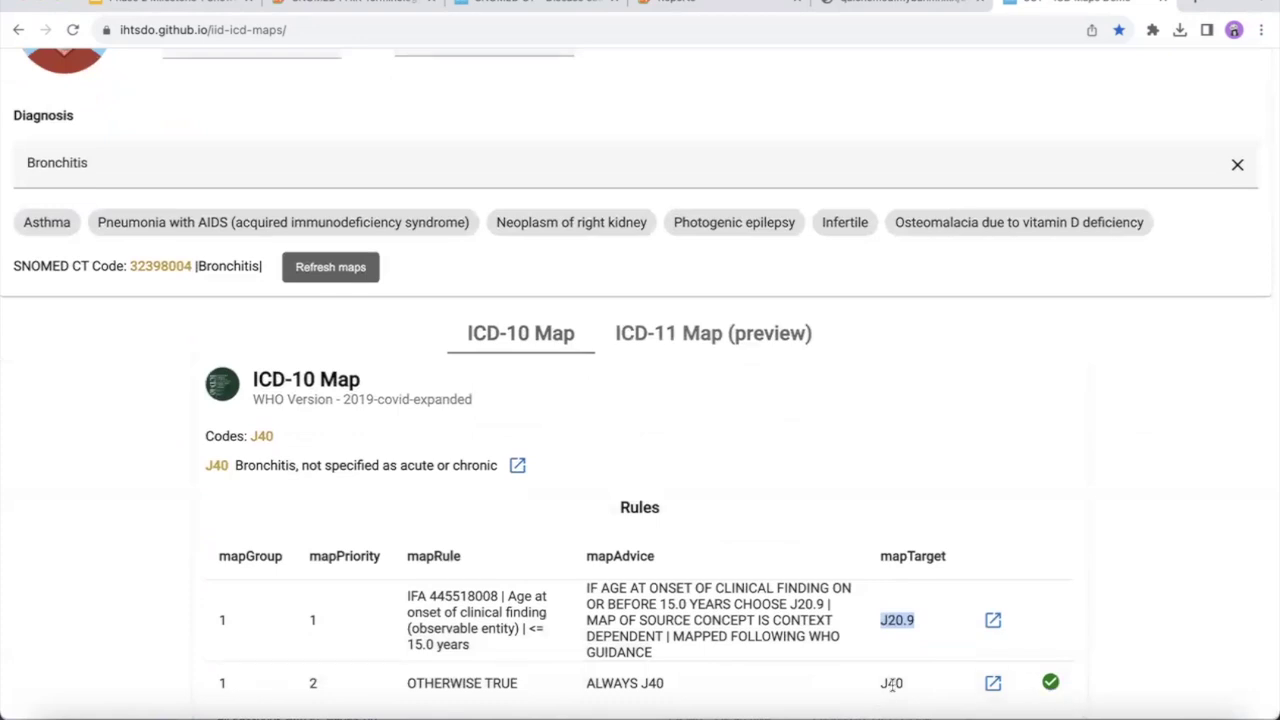
Set the test patient's age to 10, refresh the maps and highlight the map target of the matching ICD-10 rule.
scroll(889, 688, up, 4)
click(250, 225)
key(BackSpace)
key(BackSpace)
text(10)
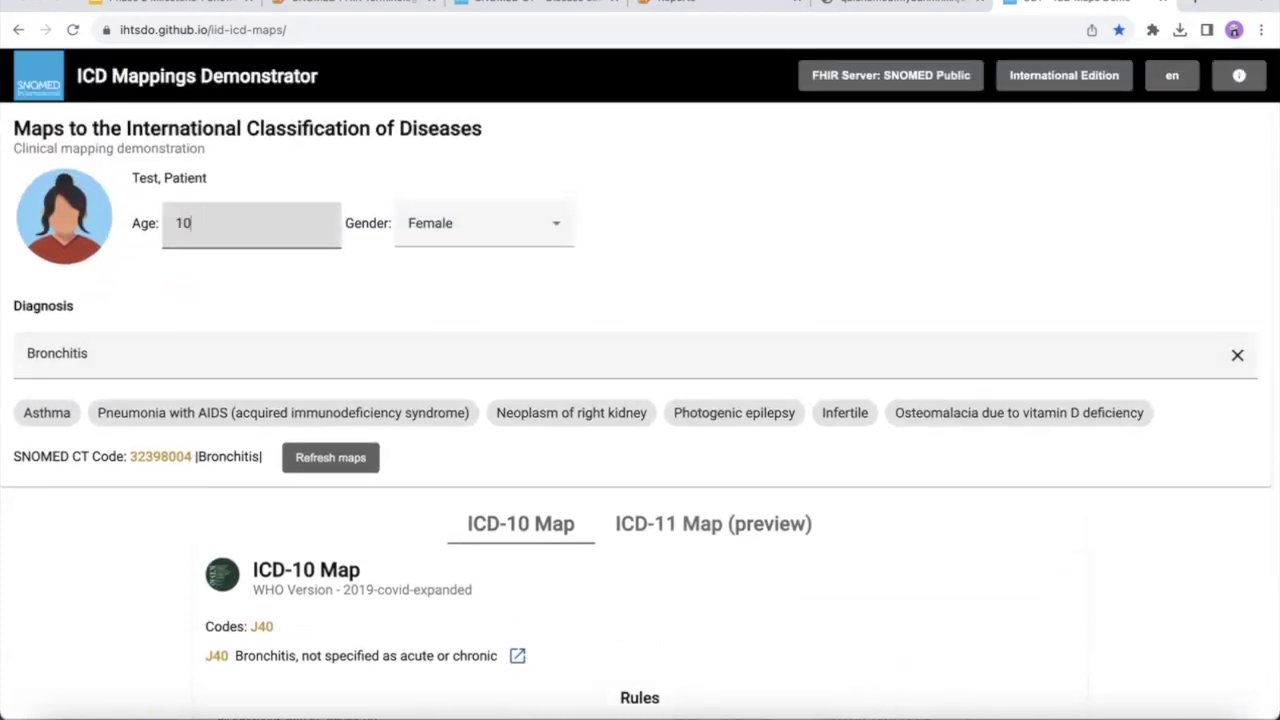
click(328, 459)
scroll(328, 459, down, 4)
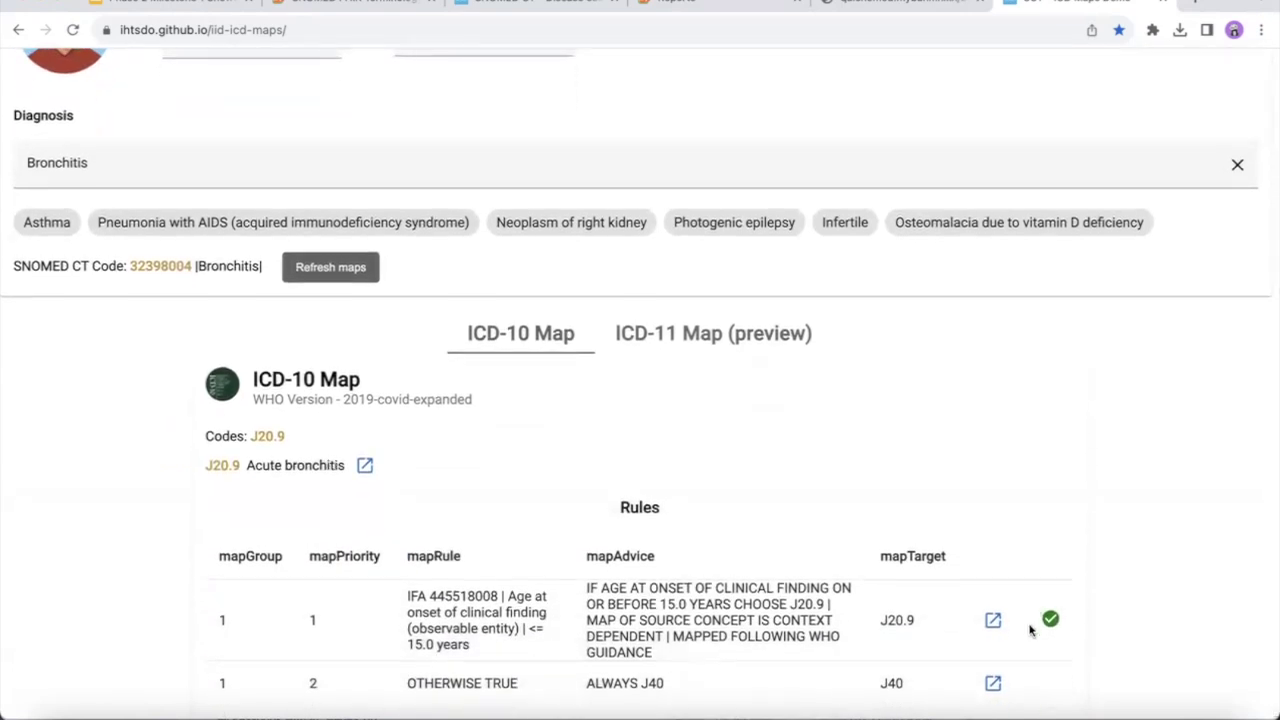
drag(880, 620, 925, 624)
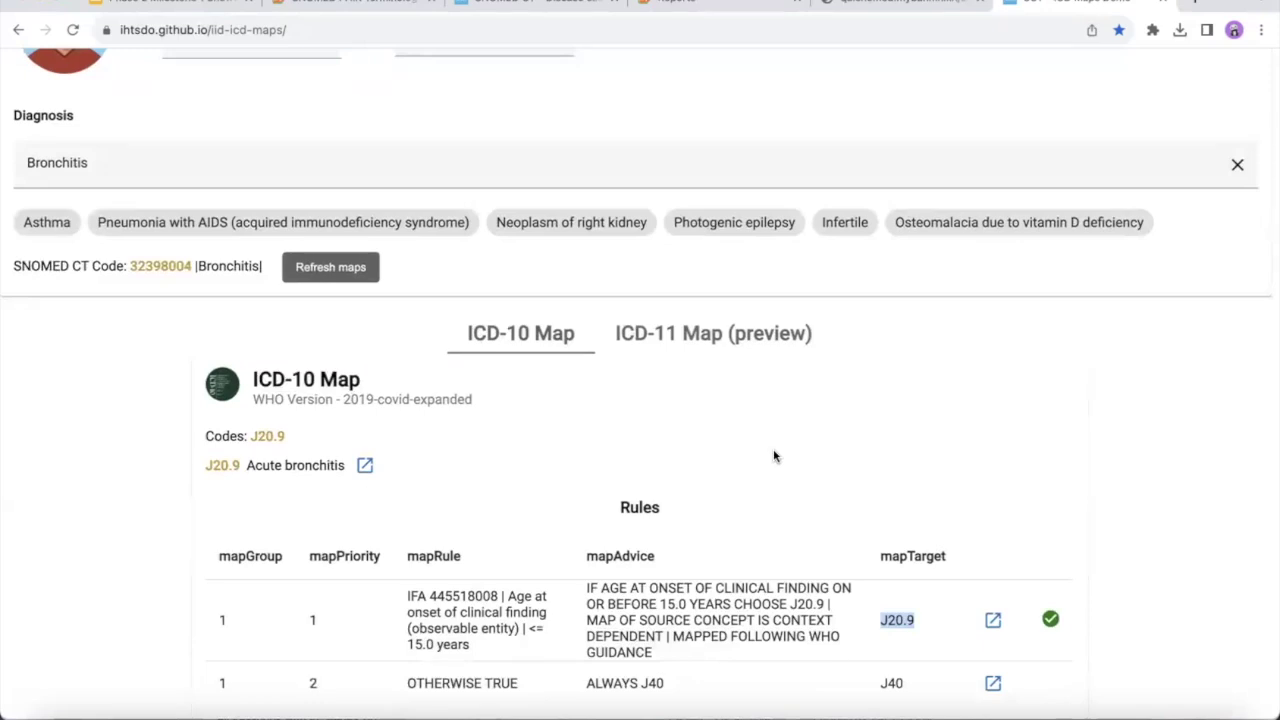
Replace the diagnosis with Pelvic peritonitis and review its gender-dependent ICD-10 map rules.
scroll(773, 456, up, 1)
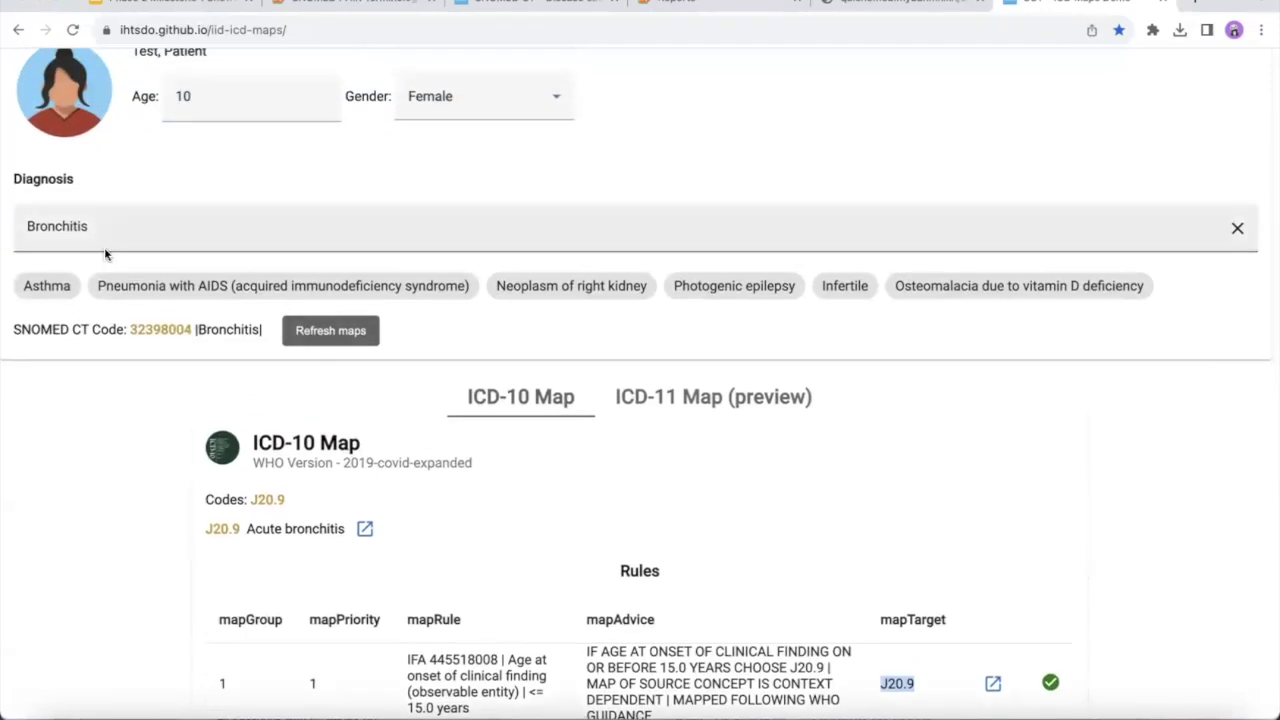
double_click(63, 223)
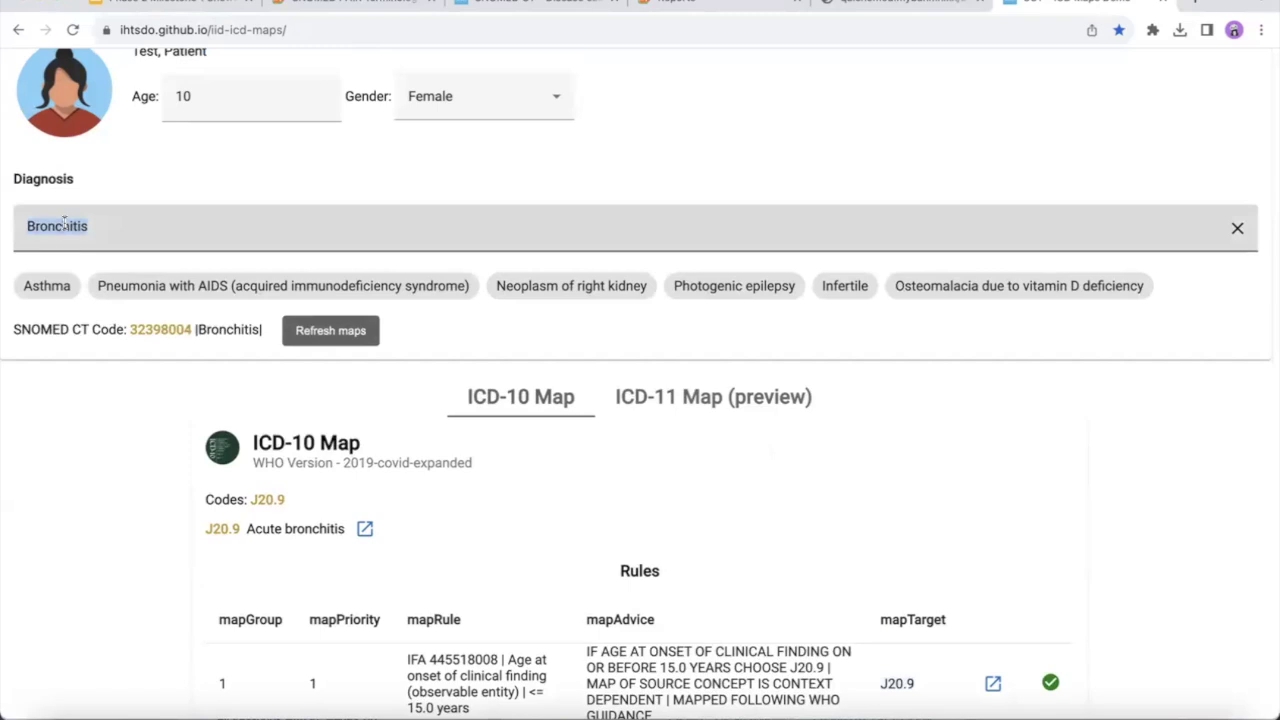
text(pelvic per)
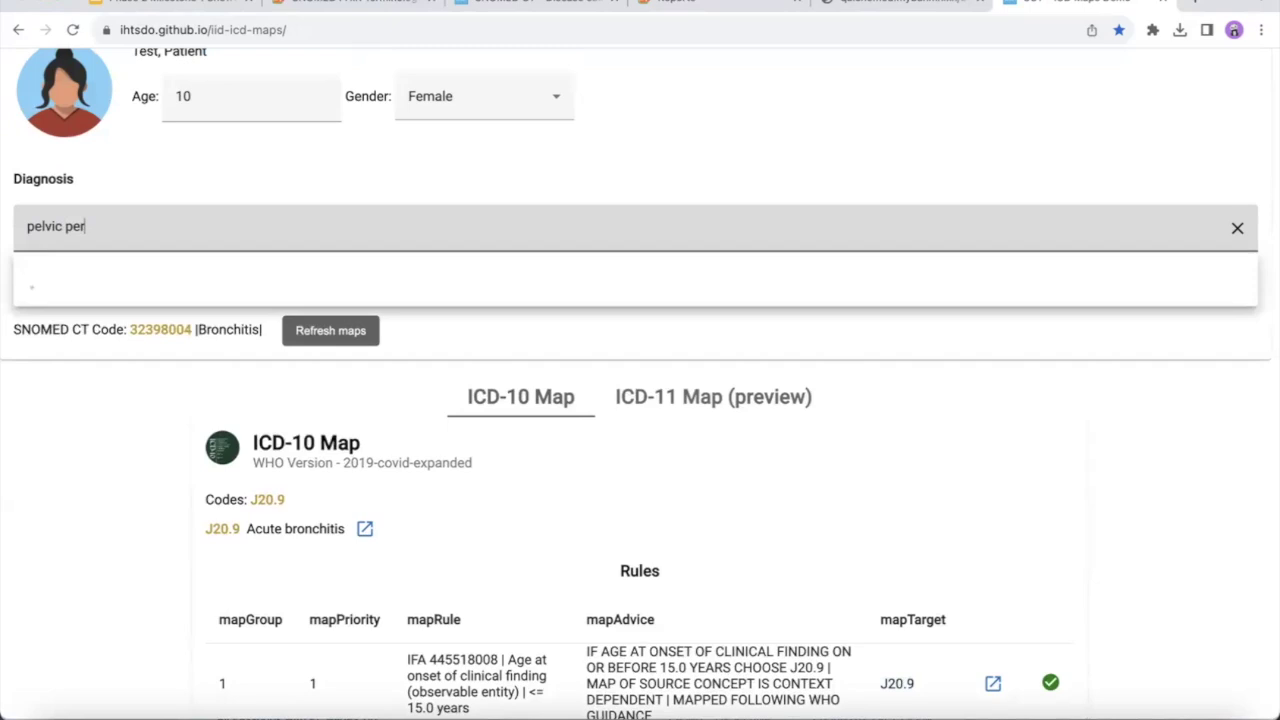
text(itonit)
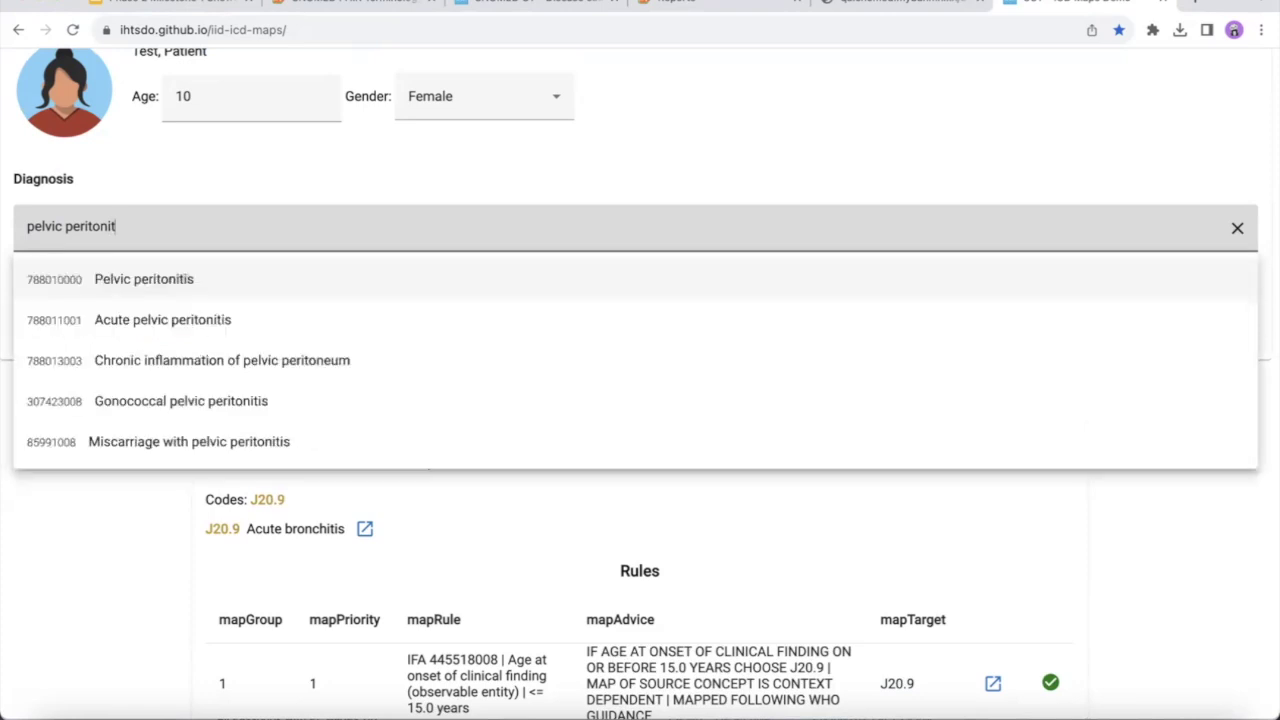
click(131, 287)
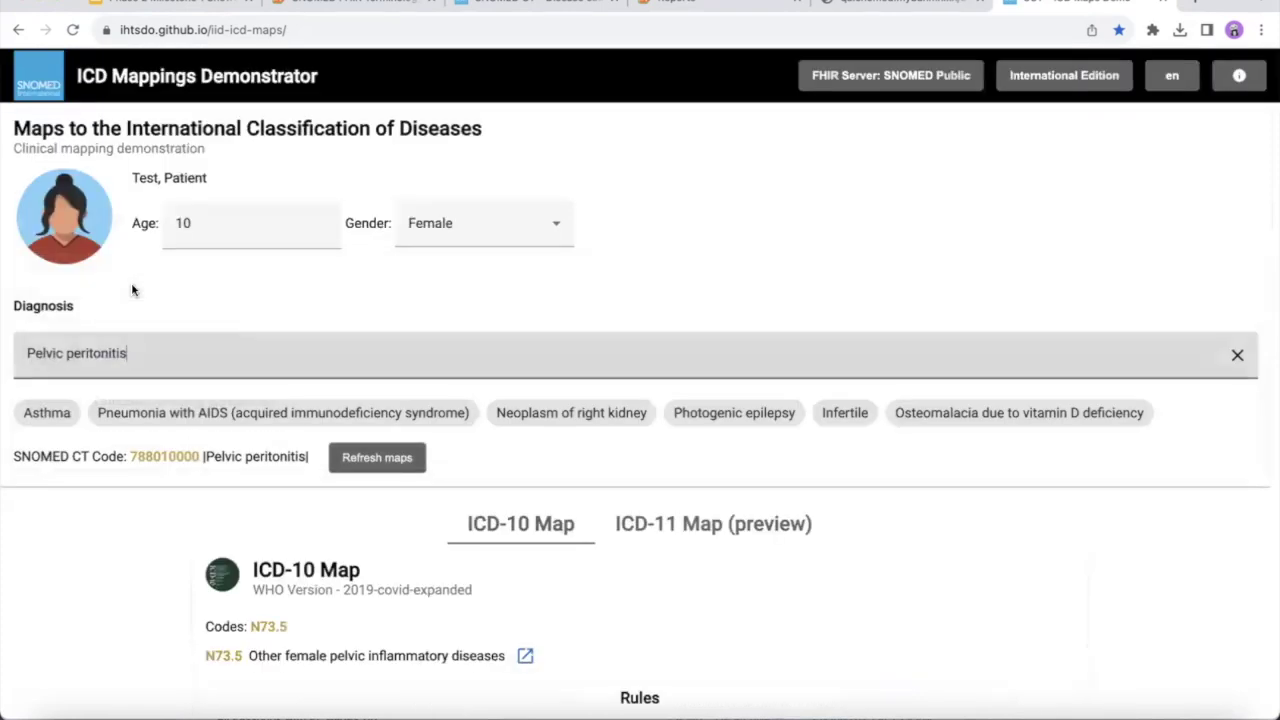
scroll(441, 355, down, 4)
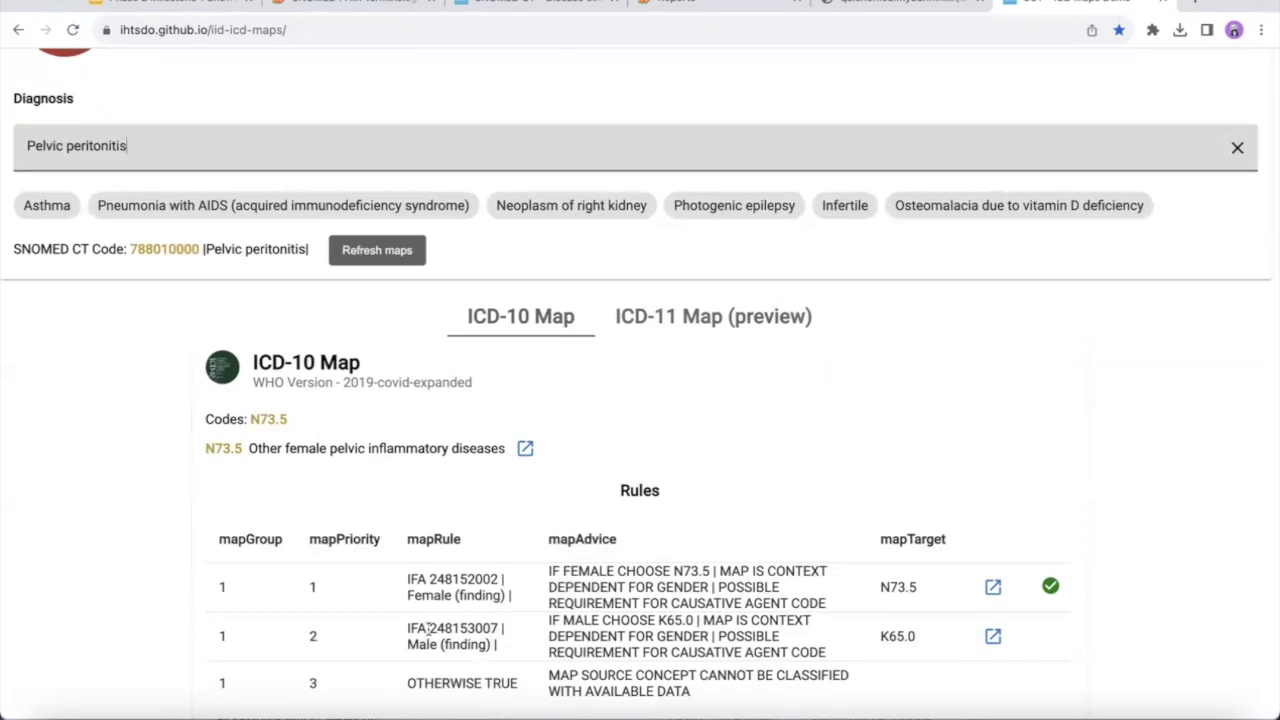
scroll(400, 490, up, 1)
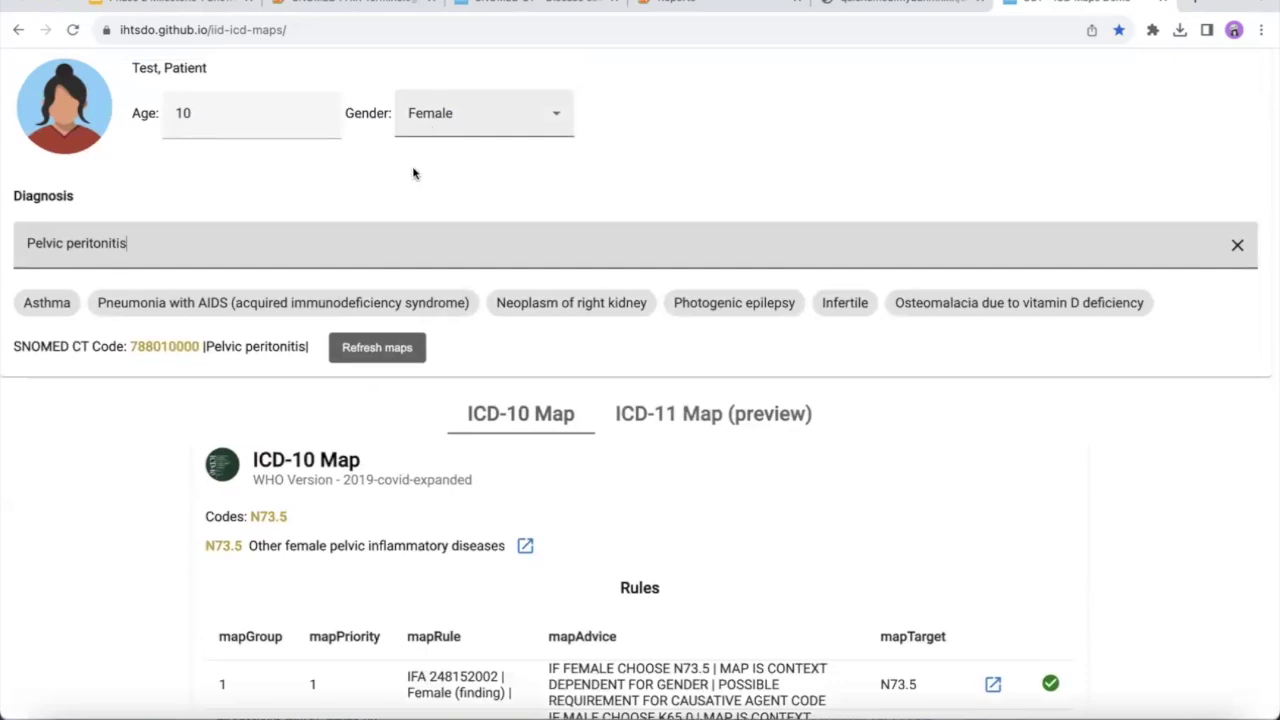
scroll(406, 188, down, 1)
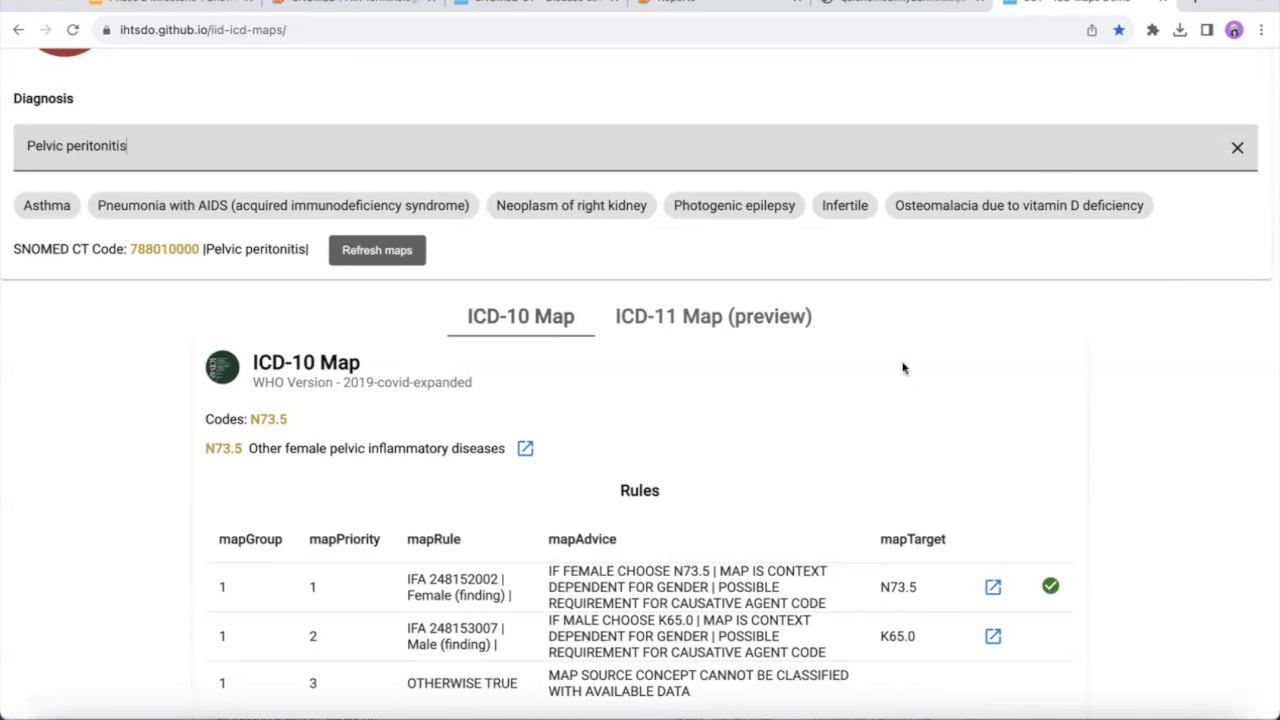
Set the test patient's gender to Male, refresh the maps and highlight the map target of the matching ICD-10 rule.
scroll(680, 280, up, 3)
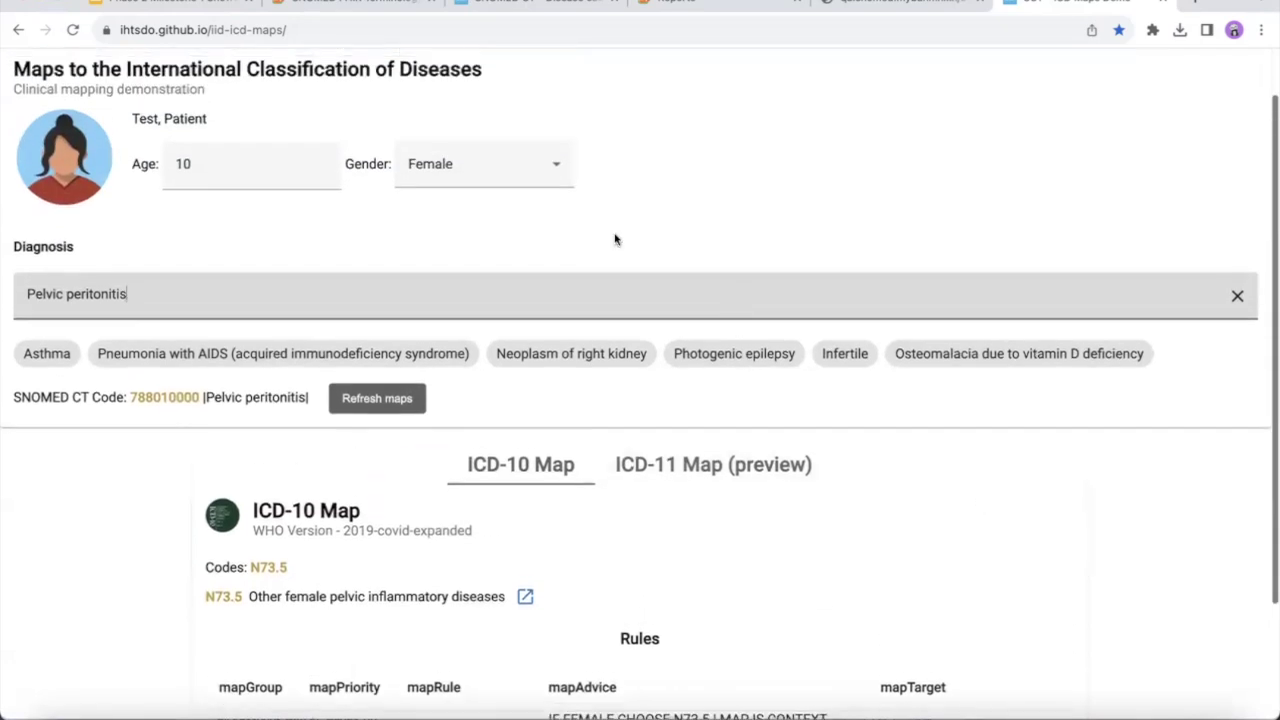
click(472, 174)
click(441, 257)
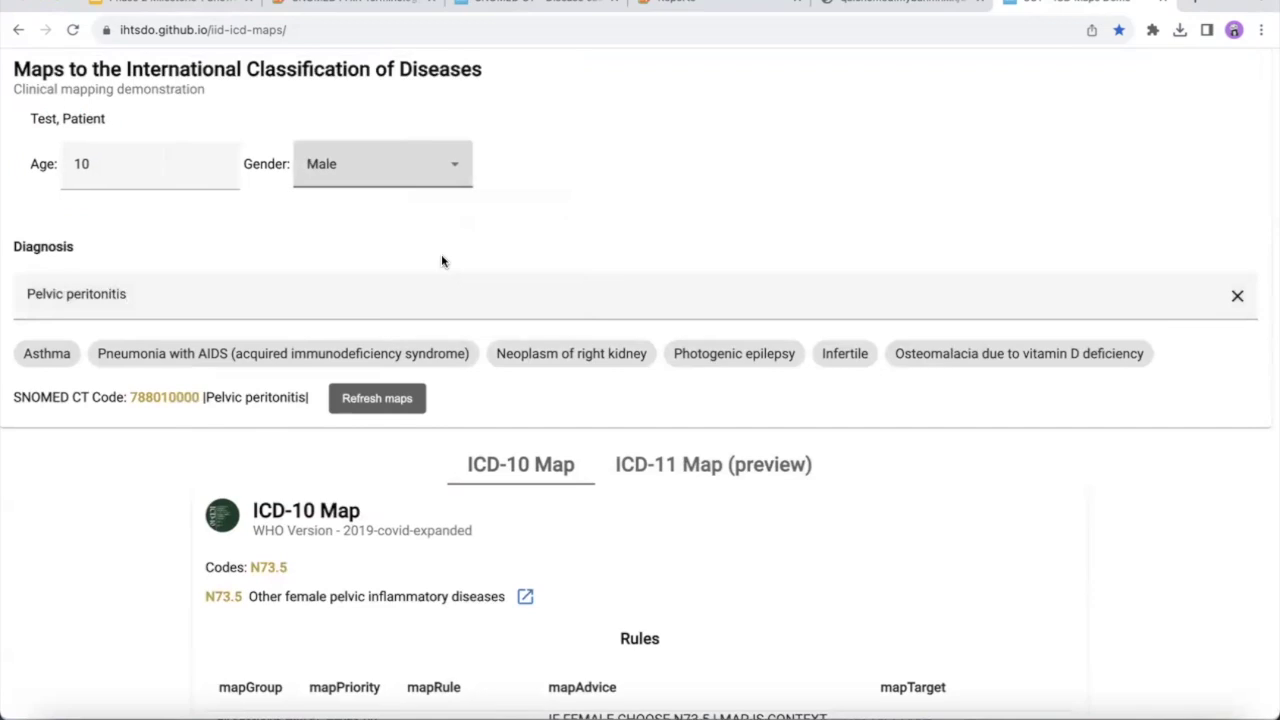
click(370, 400)
scroll(594, 460, down, 4)
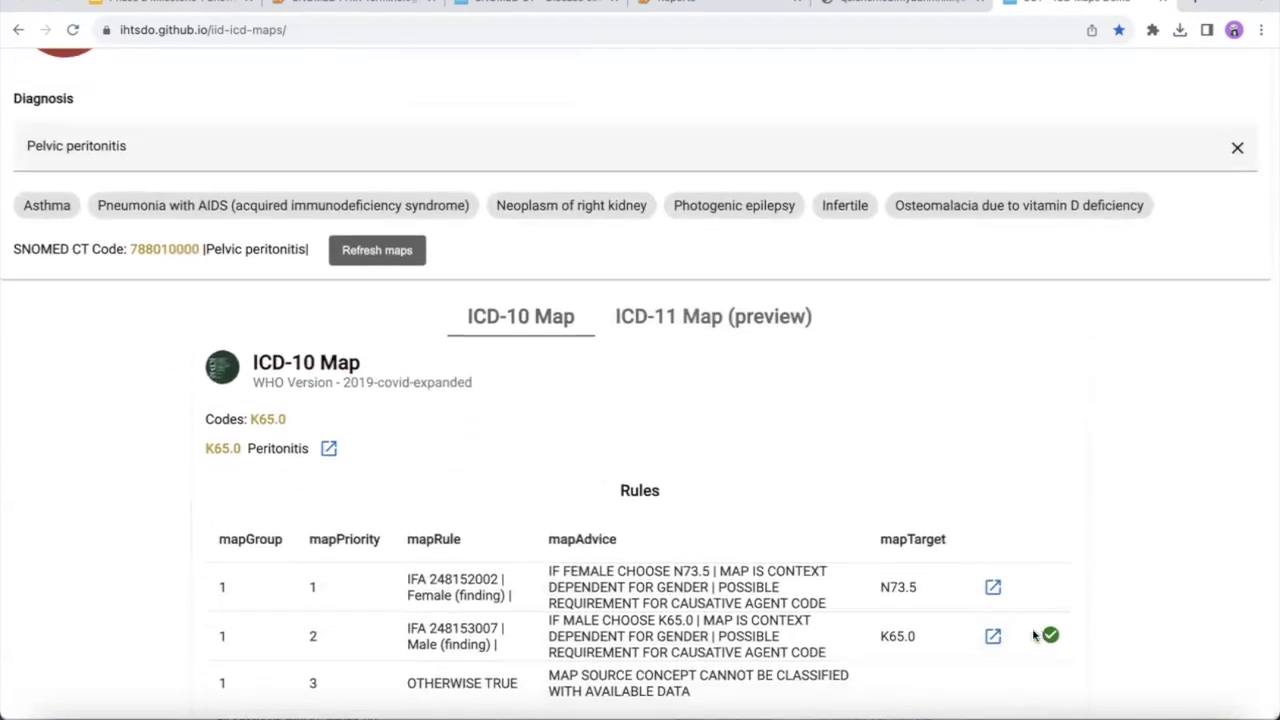
drag(880, 636, 918, 641)
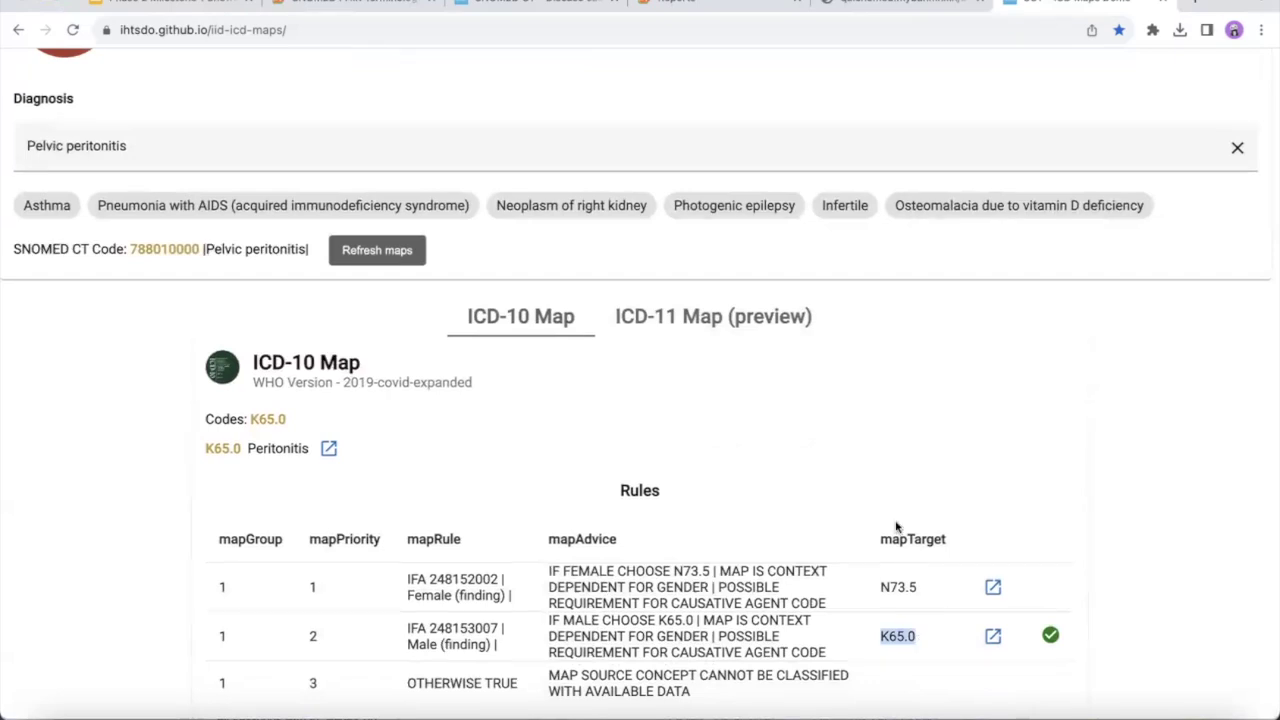
scroll(896, 527, up, 3)
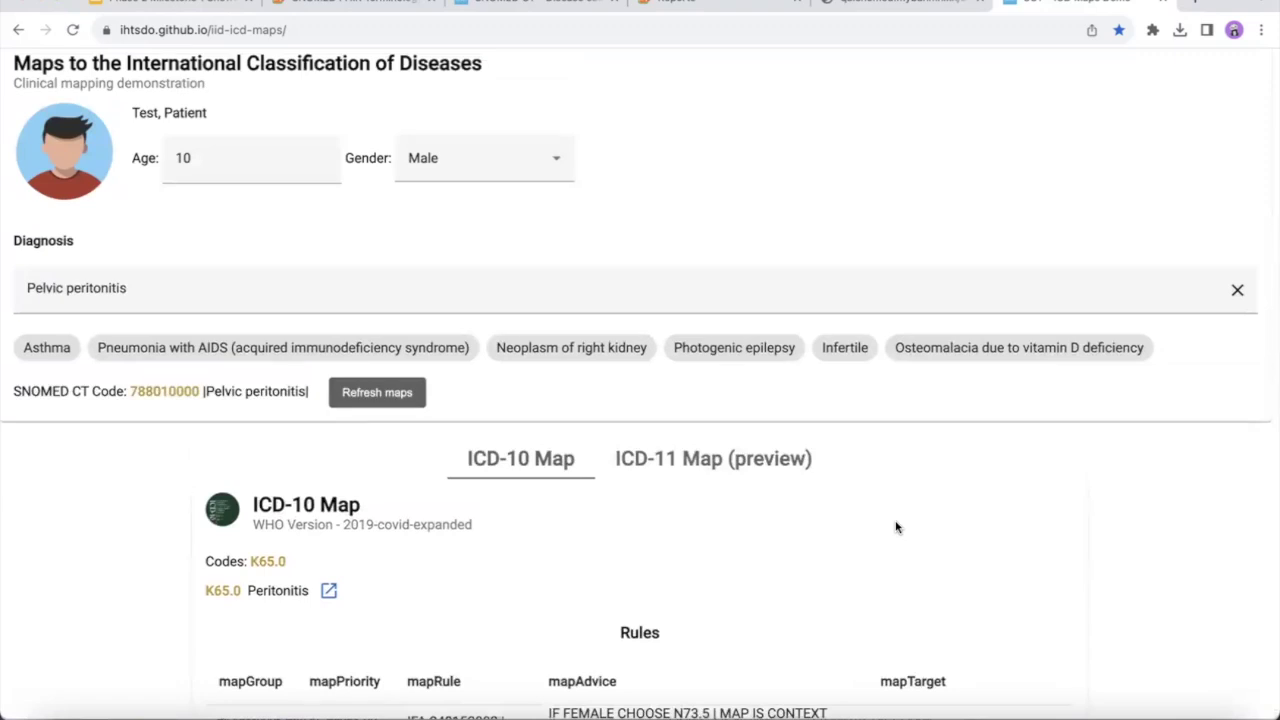
Return to the Bahmni reports list and run the SNOMED Diagnosis Line Report(ICD) for Bronchitis as HTML.
click(706, 3)
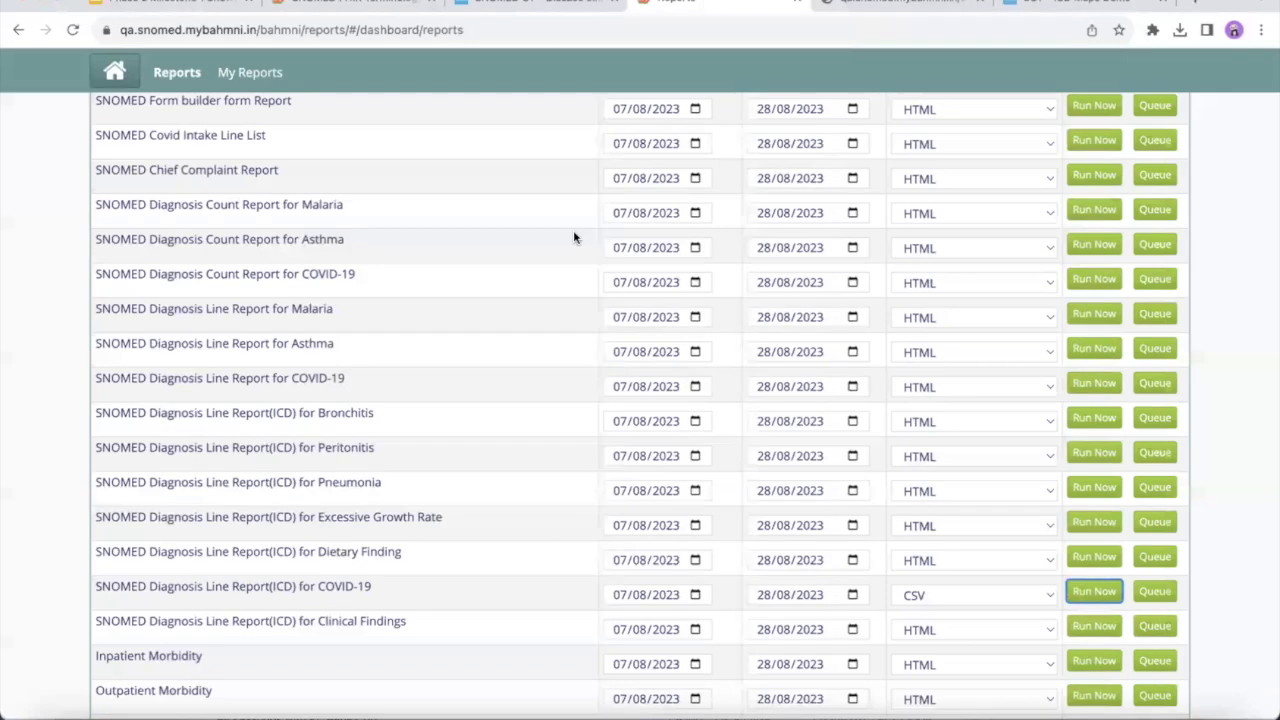
triple_click(224, 420)
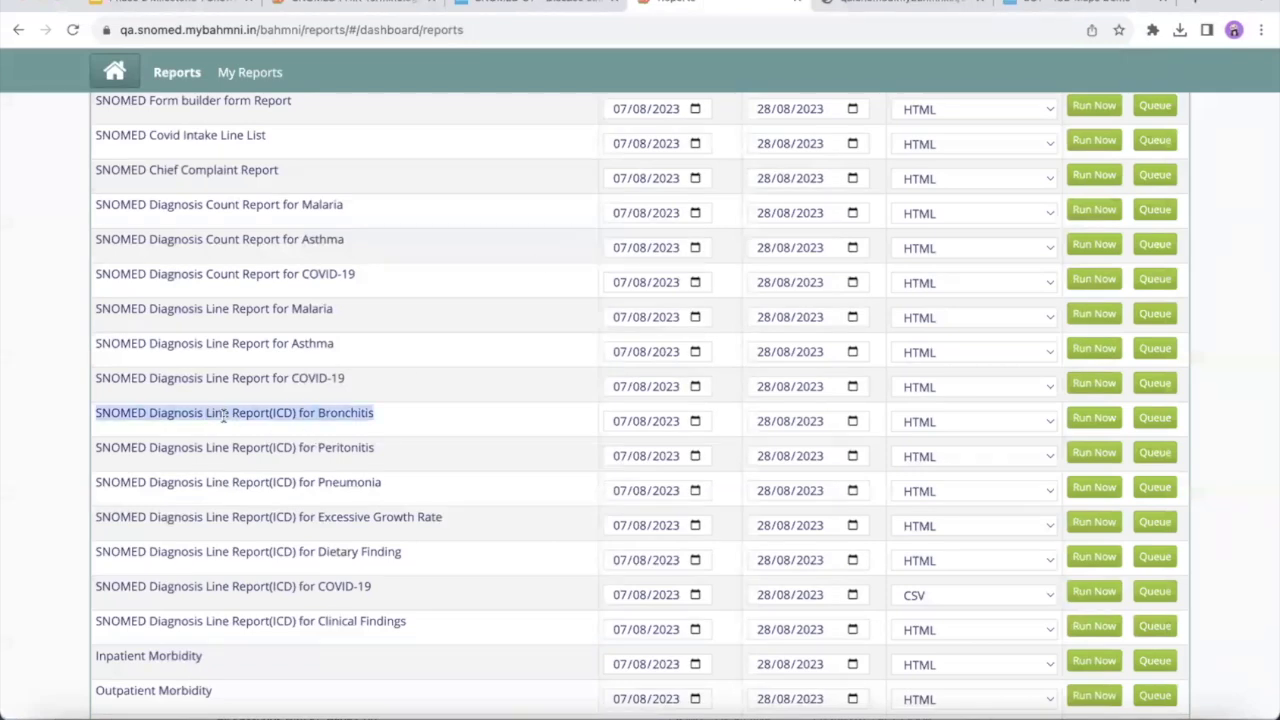
click(425, 415)
click(1090, 419)
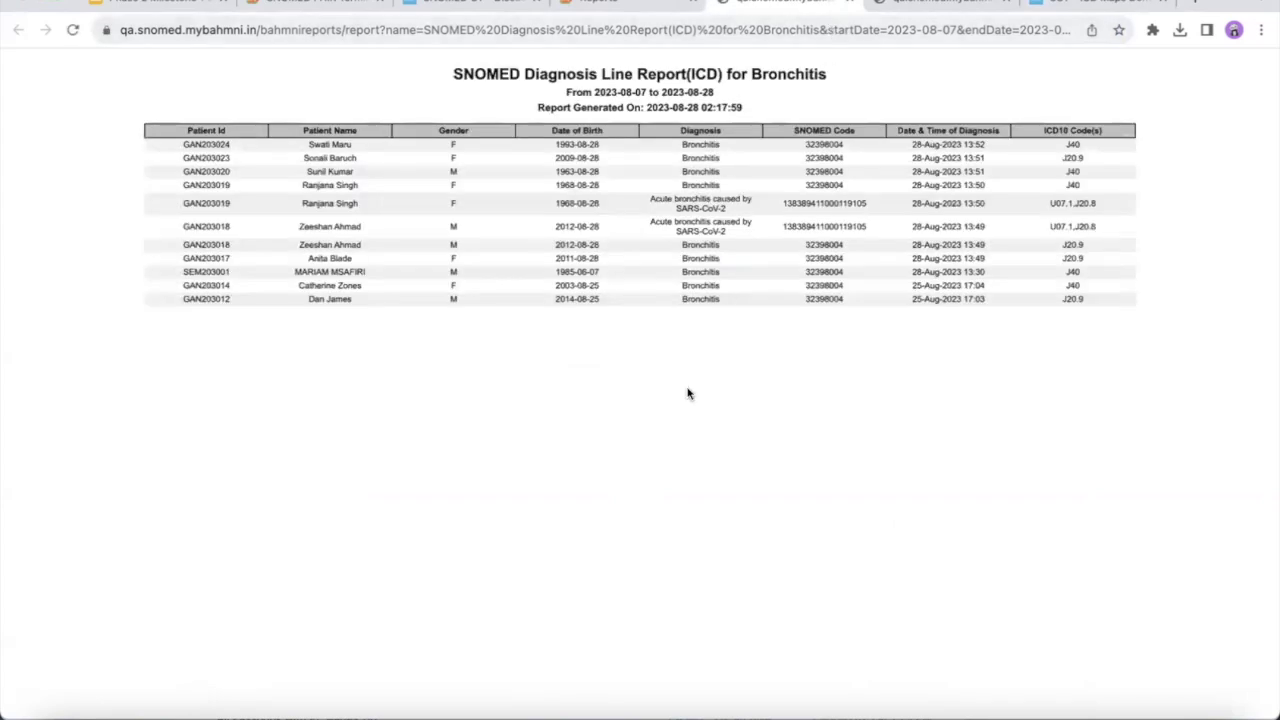
Enlarge the Bronchitis report and check the first patient's ICD10 code and the second patient's date of birth.
key(ctrl+plus)
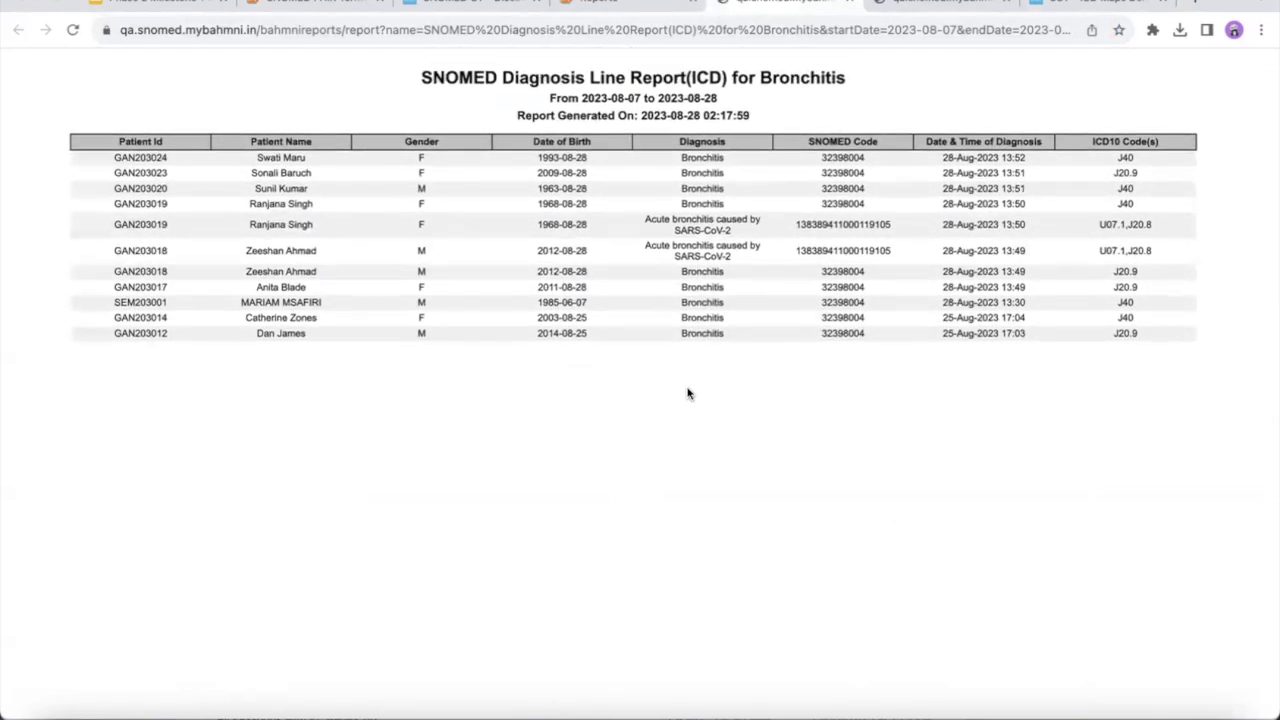
key(ctrl+plus)
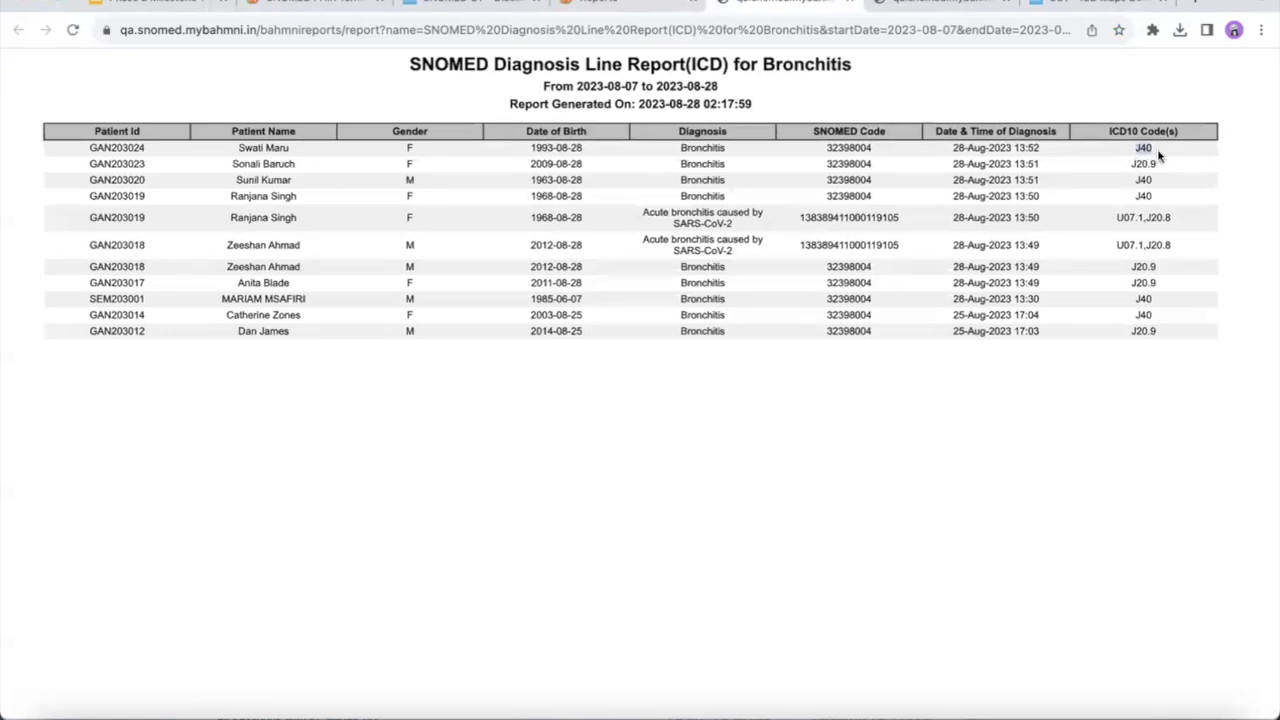
drag(1160, 155, 1103, 150)
drag(528, 167, 588, 168)
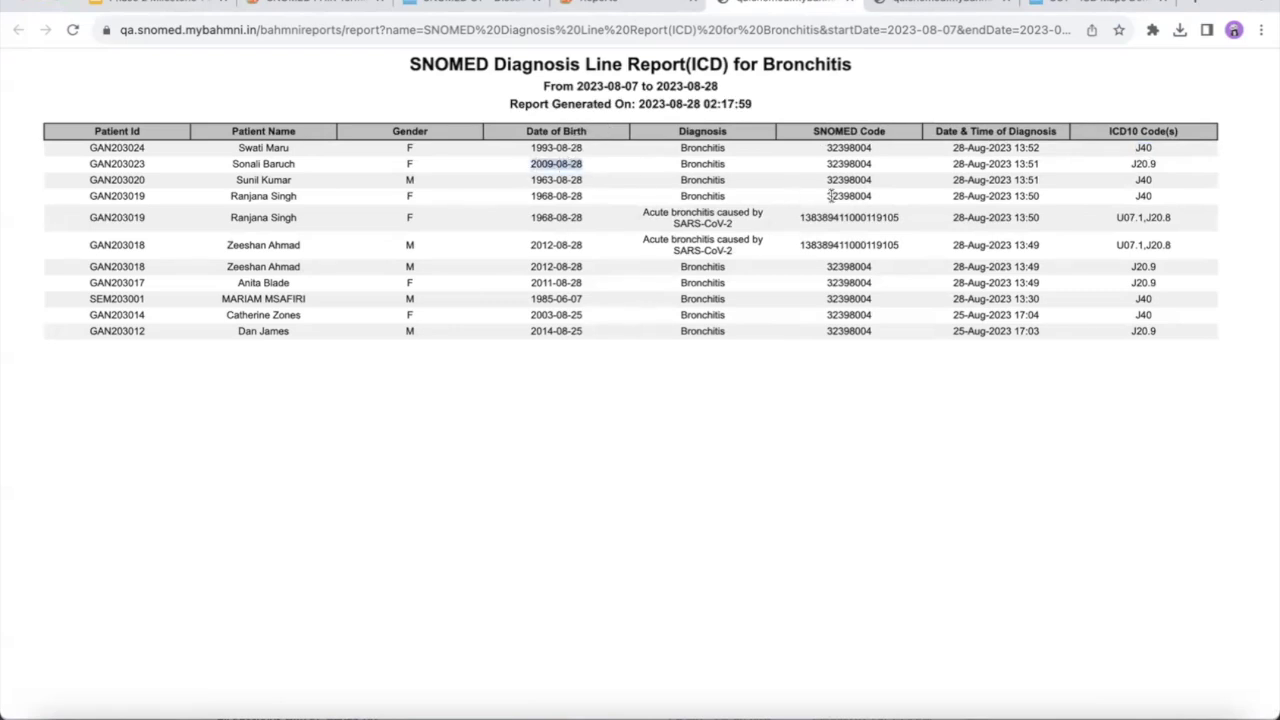
Highlight the second Bronchitis patient's ICD10 code and run the SNOMED Diagnosis Line Report(ICD) for Peritonitis as HTML from the reports list.
drag(1126, 160, 1157, 170)
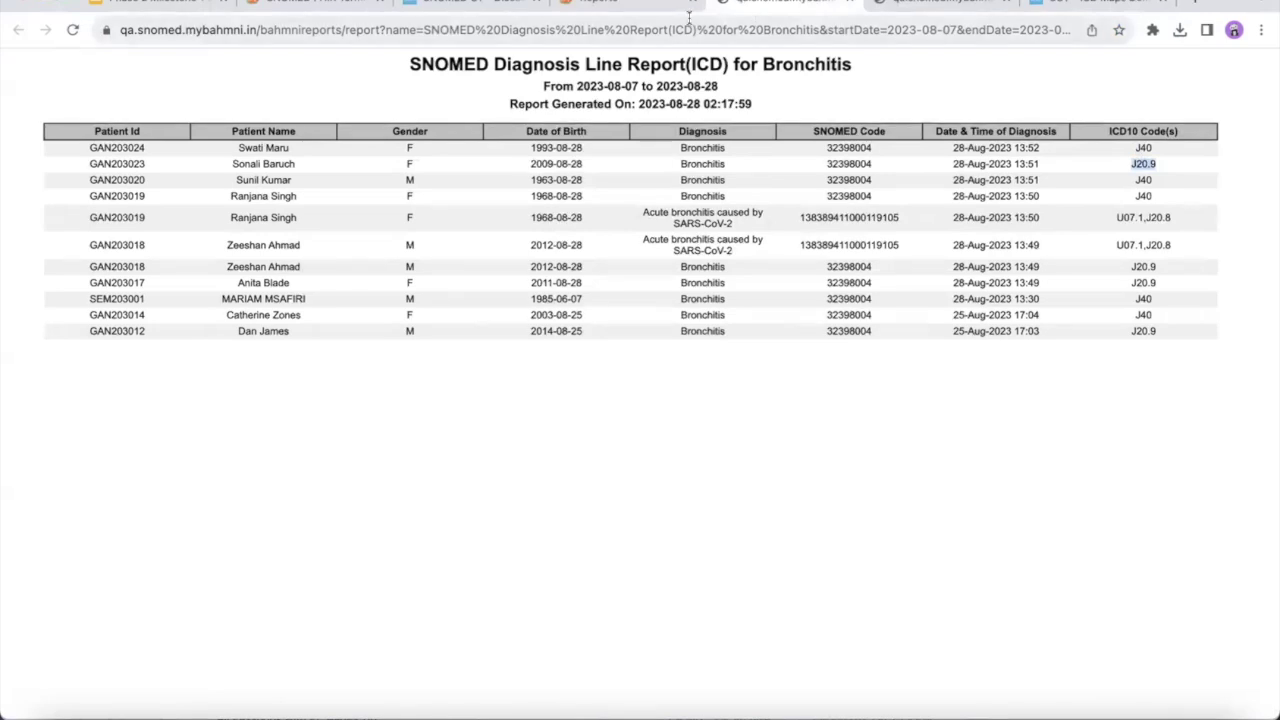
click(634, 3)
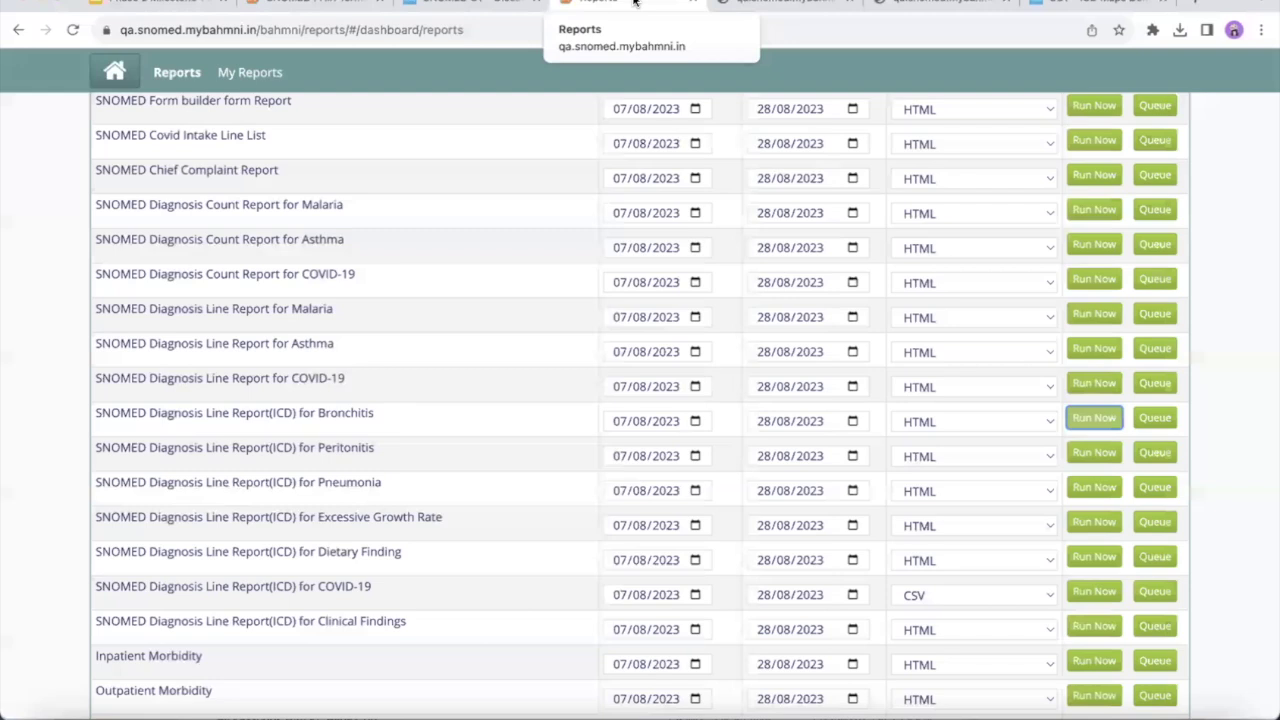
scroll(457, 331, down, 1)
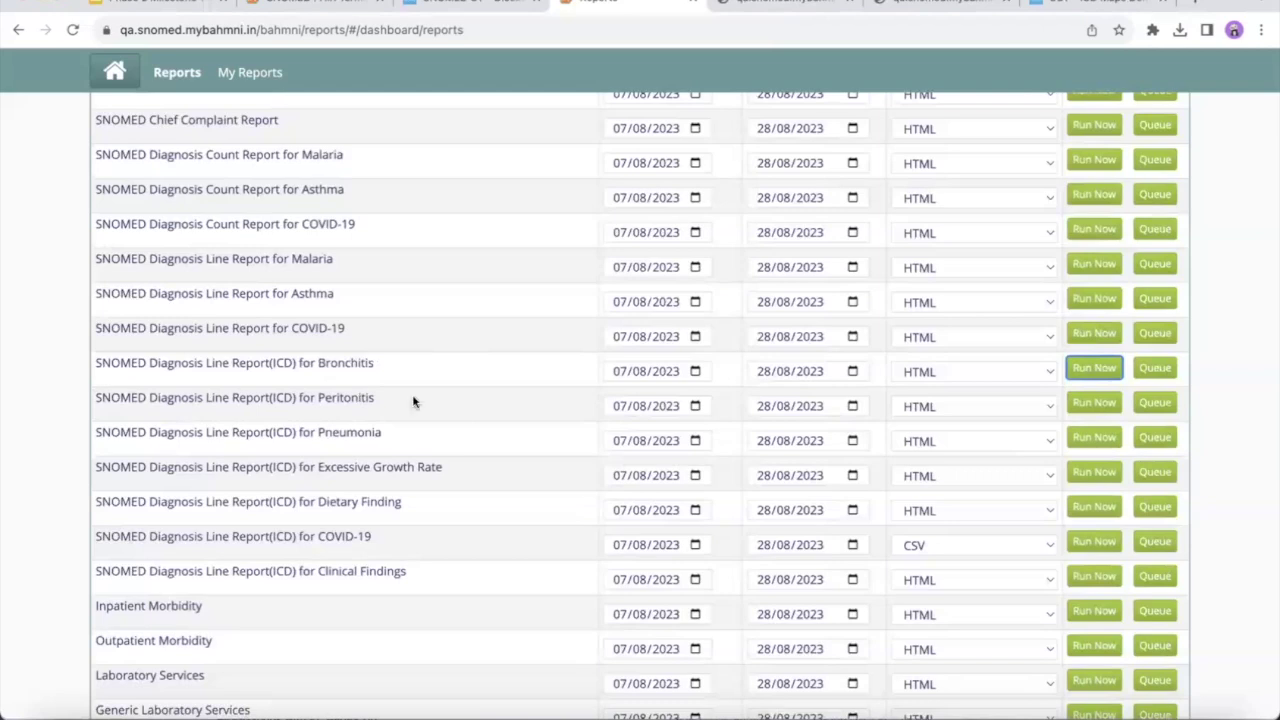
click(1107, 411)
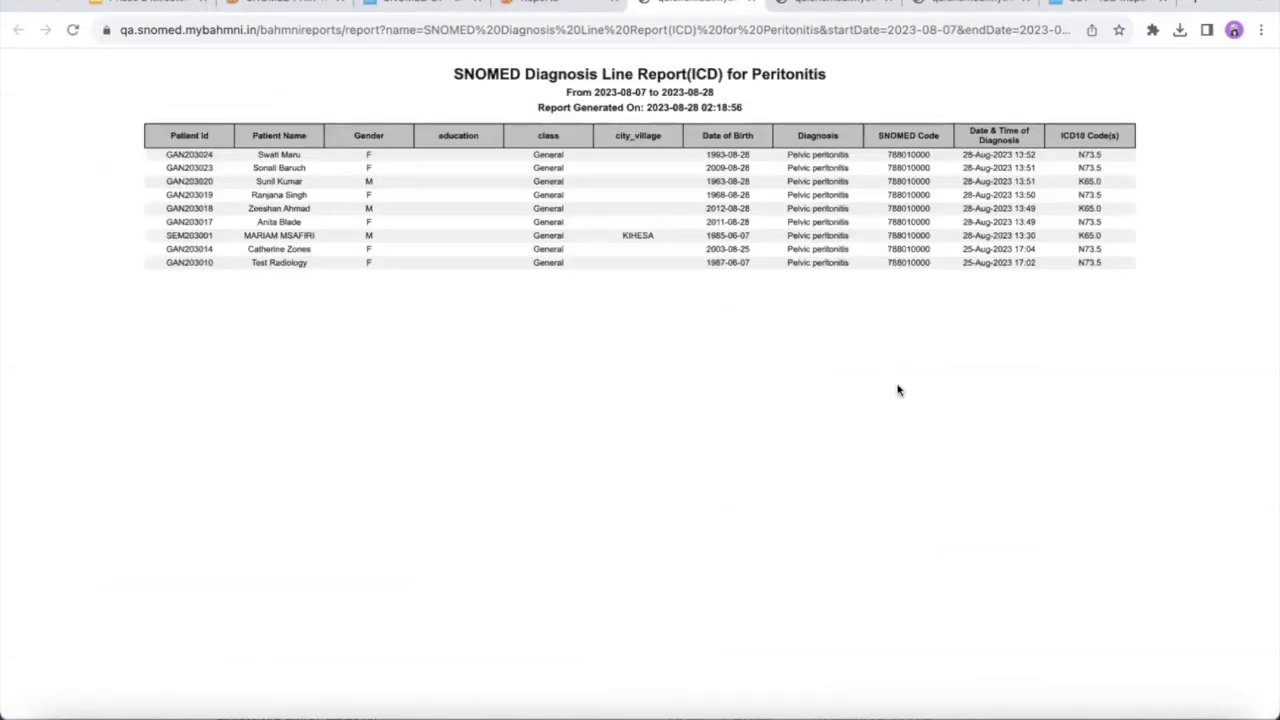
Enlarge the Peritonitis report and highlight the first patient's ICD10 code, plus the third patient's gender and ICD10 code.
scroll(874, 357, up, 5)
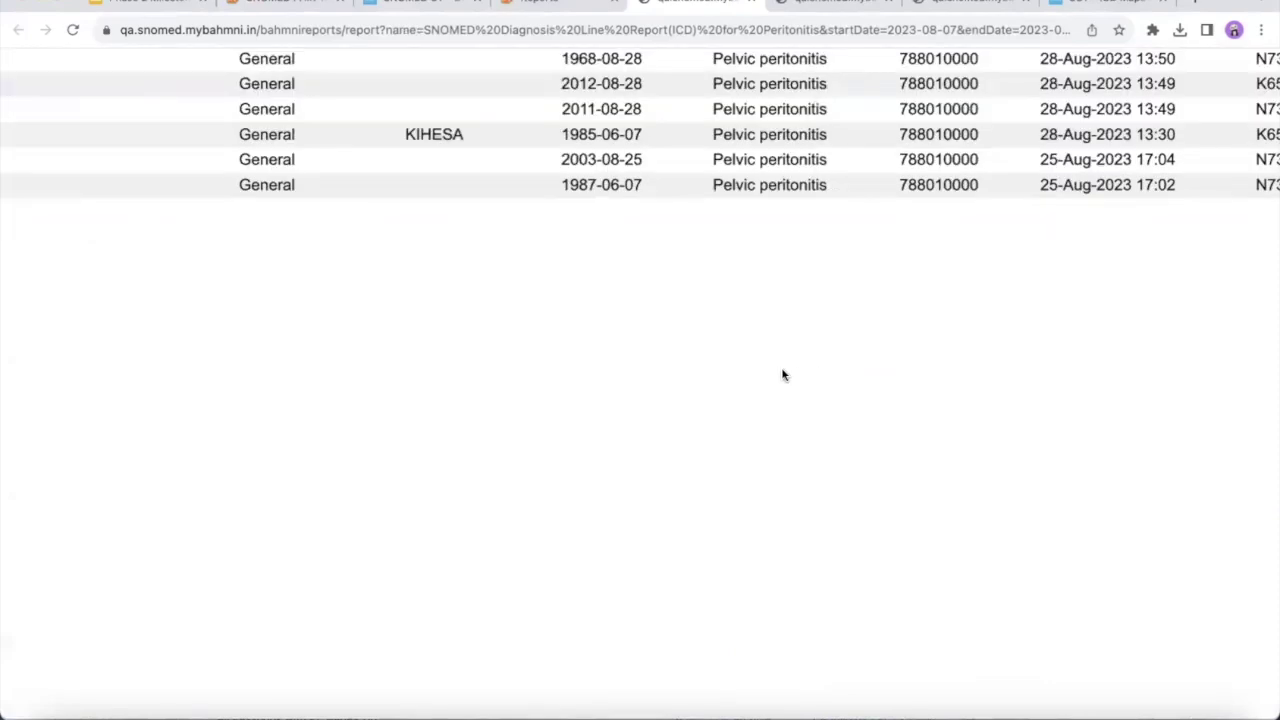
scroll(783, 375, down, 5)
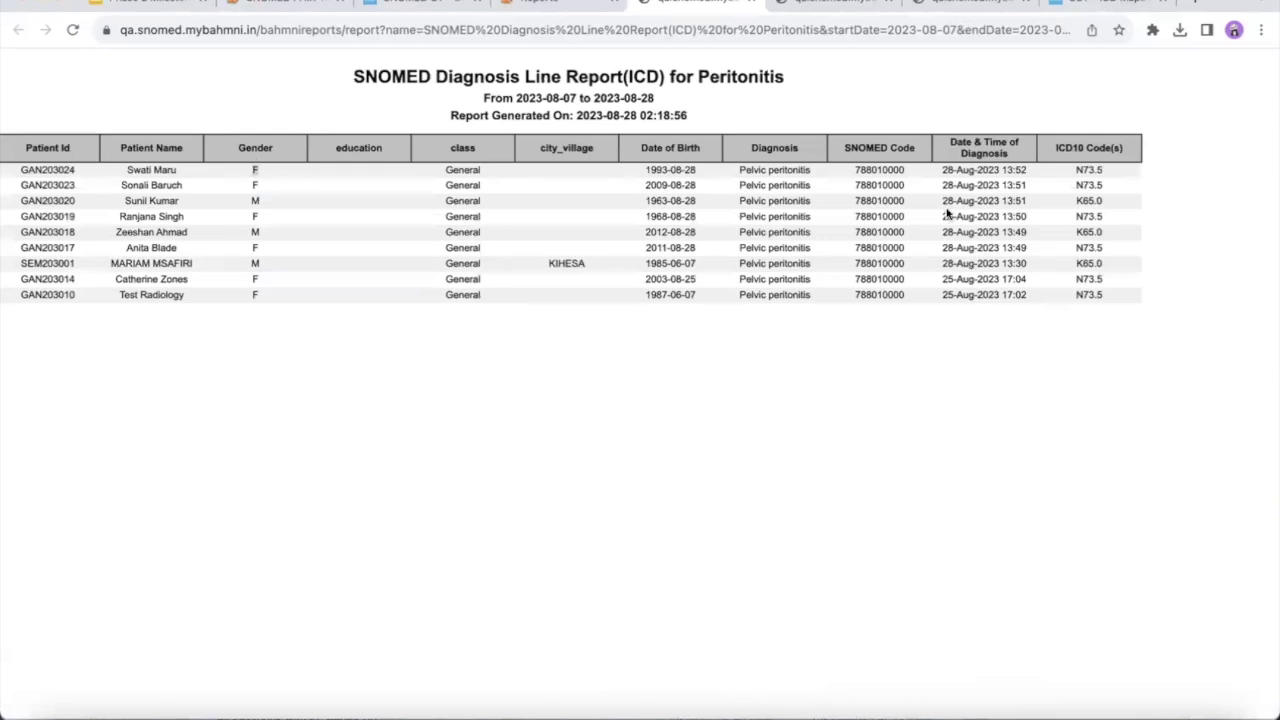
drag(1076, 170, 1103, 176)
drag(243, 206, 266, 206)
drag(1076, 201, 1103, 203)
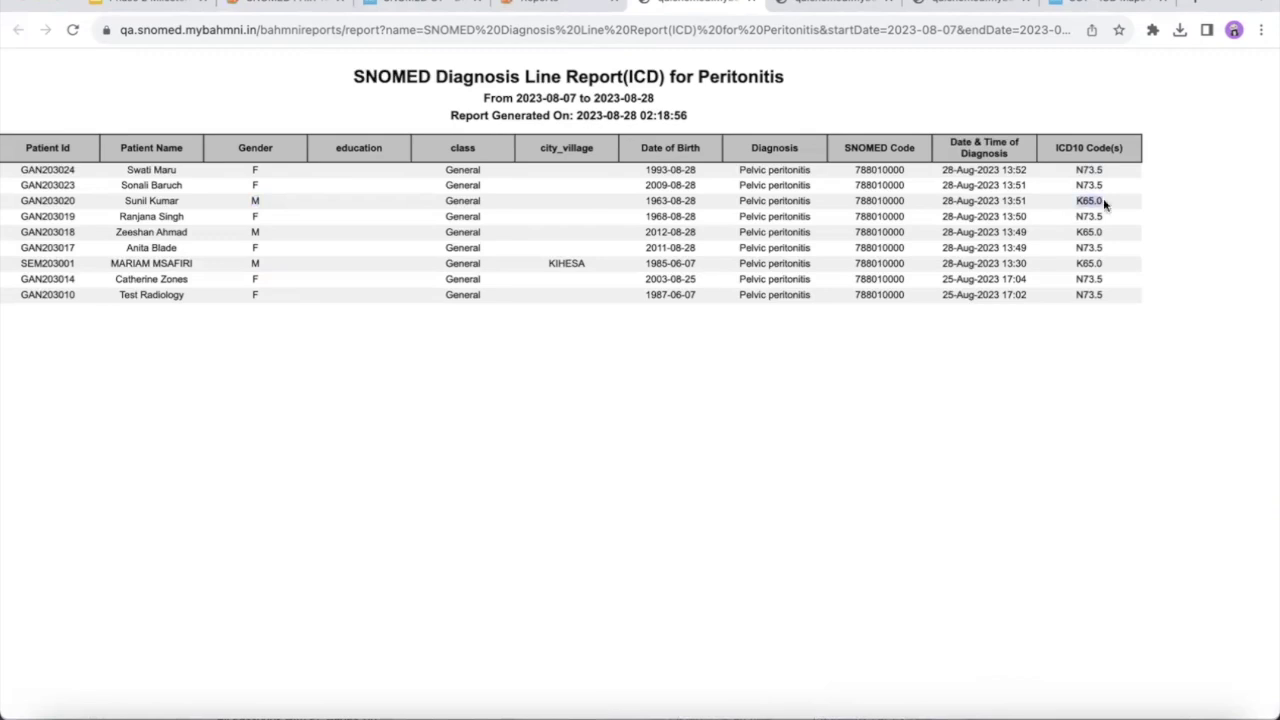